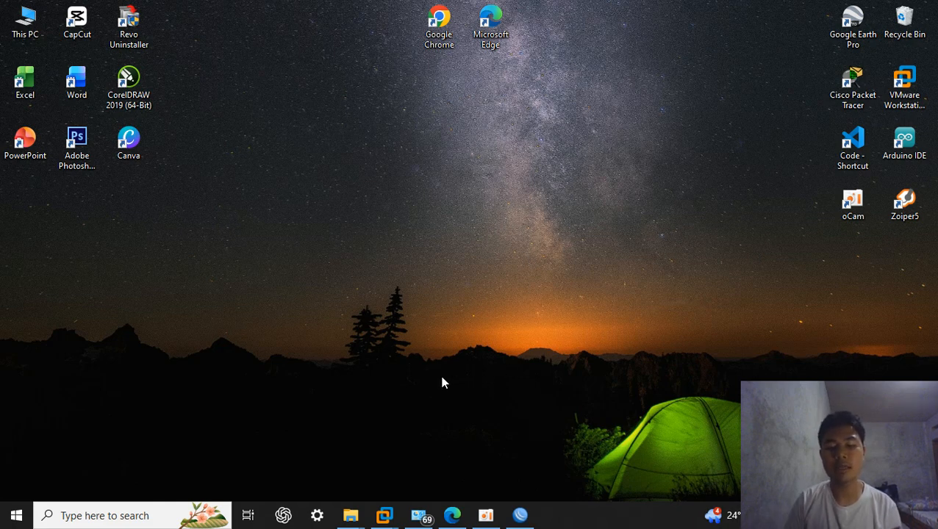
# Bring up the running Bandwith1 virtual machine in VMware Workstation, then switch to the router's WinBox session.
pyautogui.moveTo(384, 515)
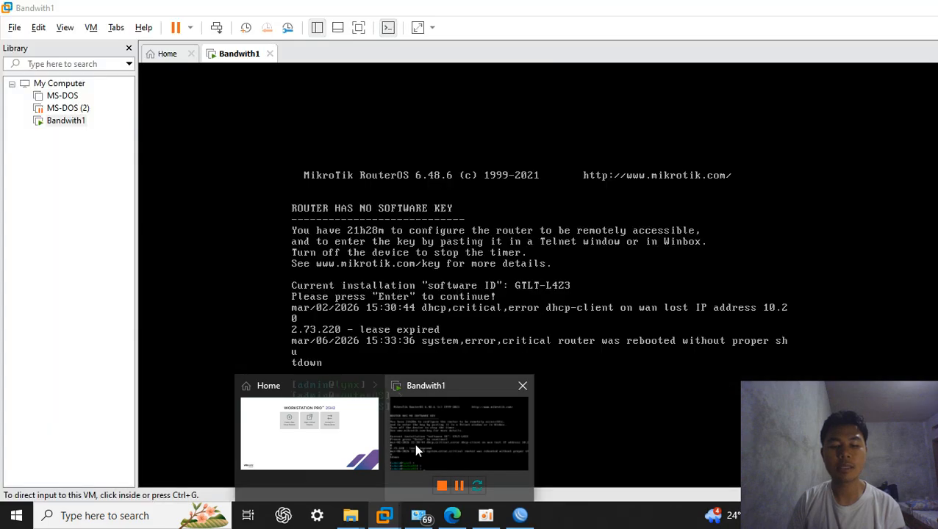
pyautogui.click(415, 447)
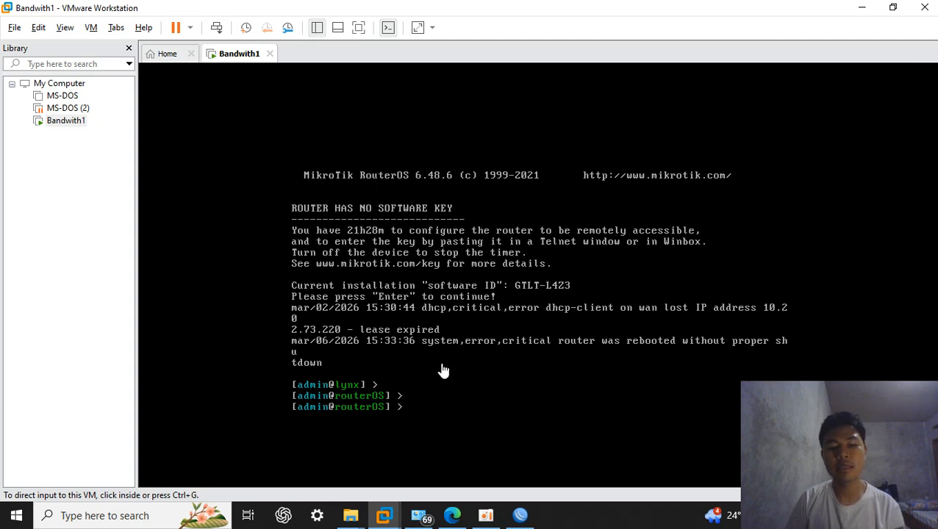
pyautogui.moveTo(523, 520)
pyautogui.click(525, 451)
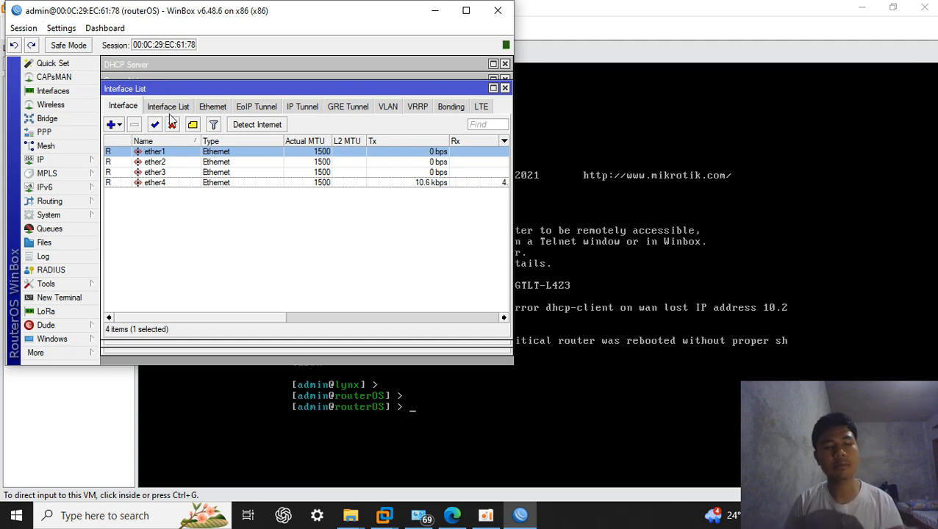
# Go through the Ethernet interfaces ether1 to ether4 in the interface list and maximize the router management window.
pyautogui.click(278, 162)
pyautogui.click(272, 152)
pyautogui.click(275, 162)
pyautogui.click(277, 173)
pyautogui.click(276, 182)
pyautogui.click(275, 174)
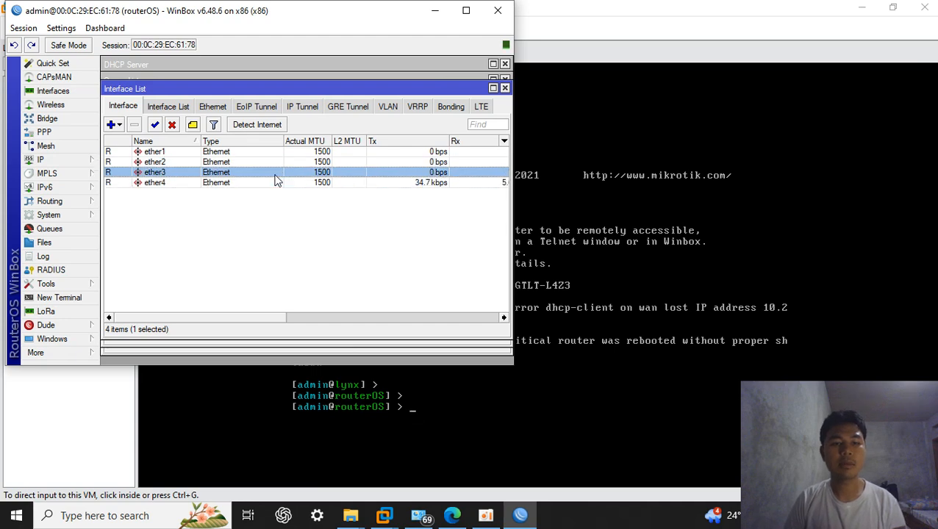
pyautogui.click(465, 14)
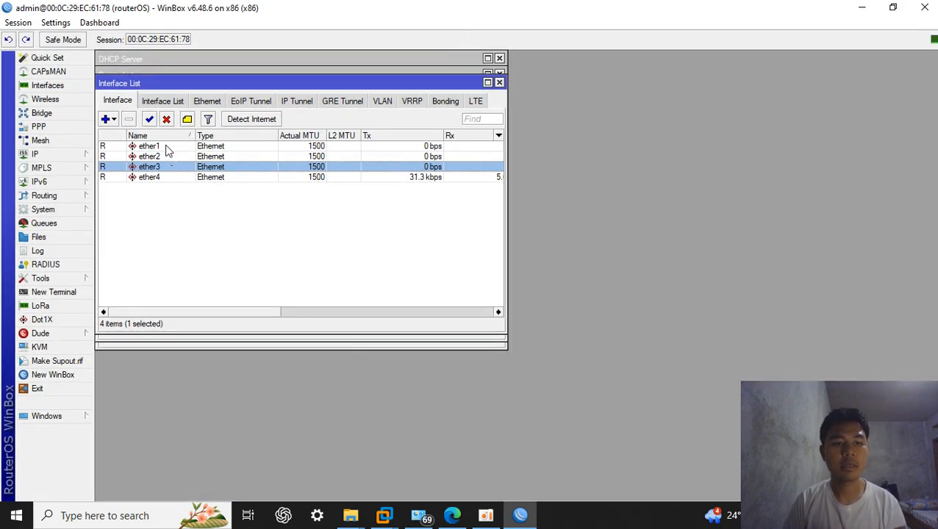
# Rename the interface ether1 to wan.
pyautogui.click(169, 148)
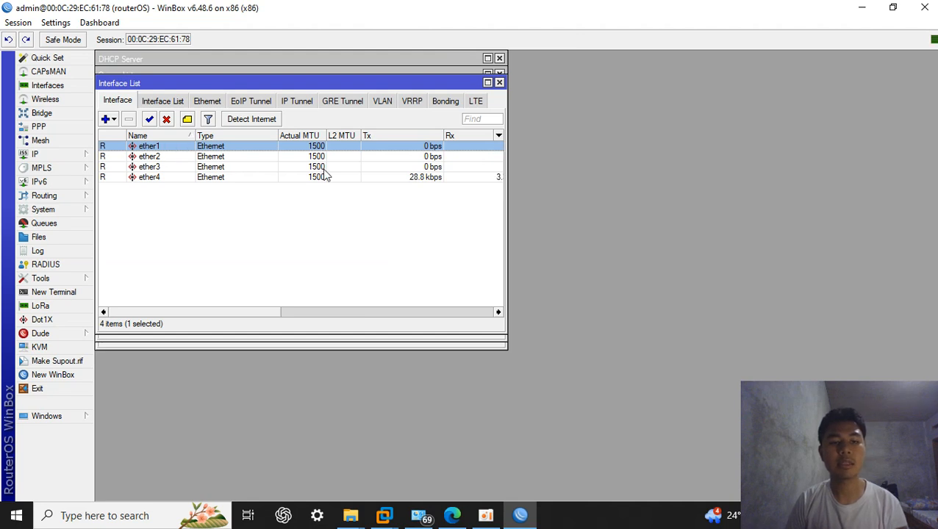
pyautogui.click(176, 154)
pyautogui.click(177, 147)
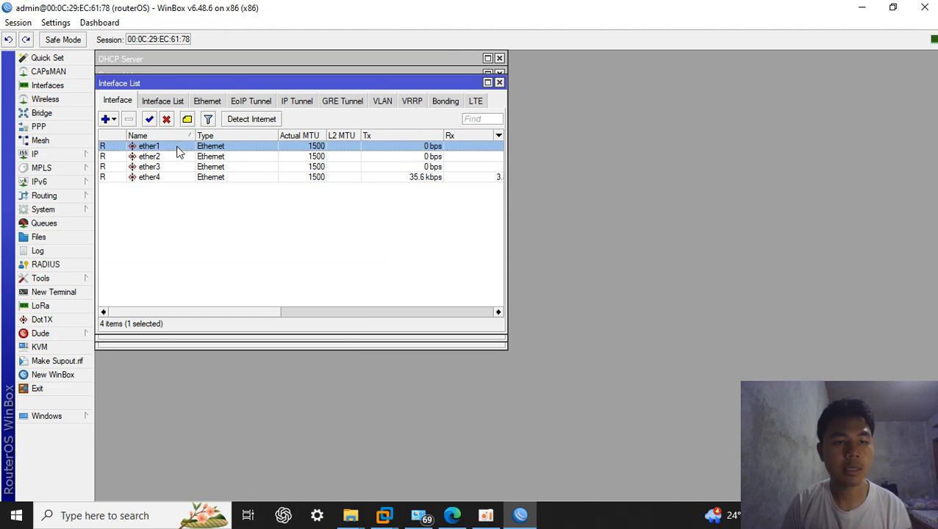
pyautogui.doubleClick(182, 147)
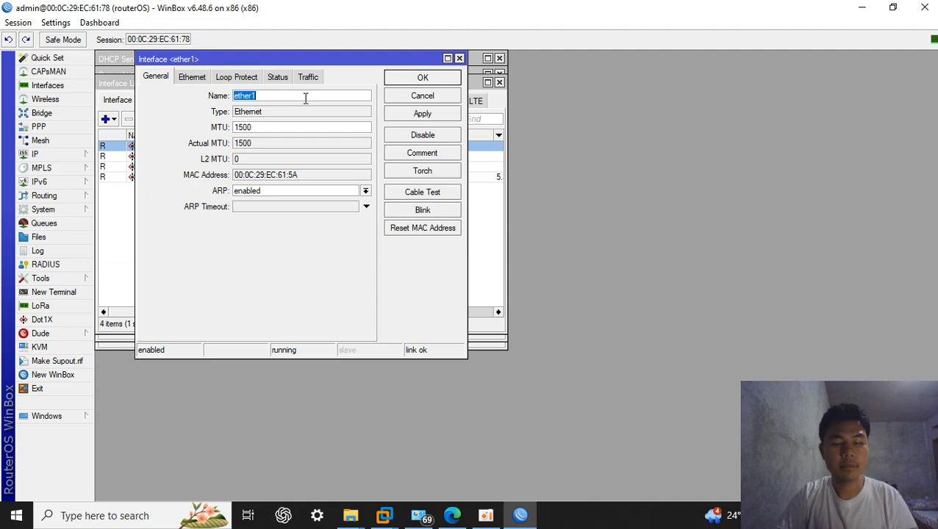
pyautogui.write('wan')
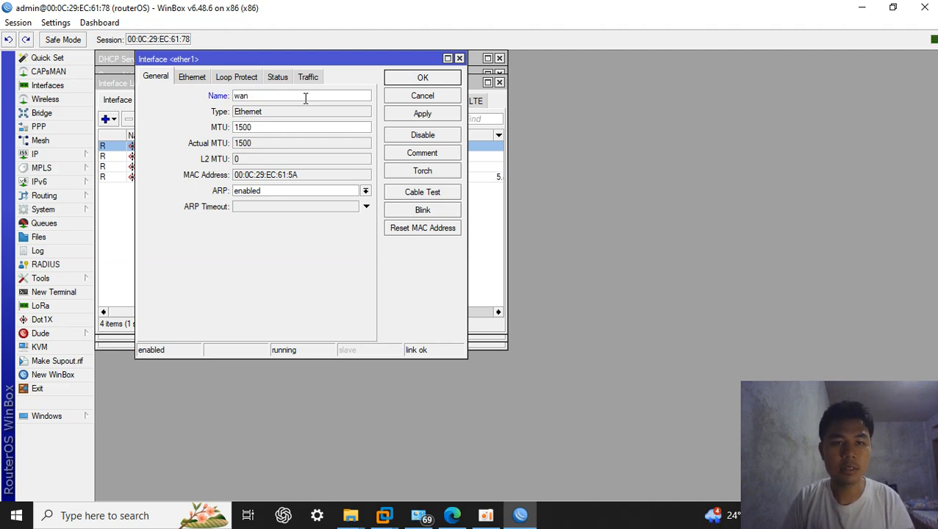
pyautogui.click(396, 80)
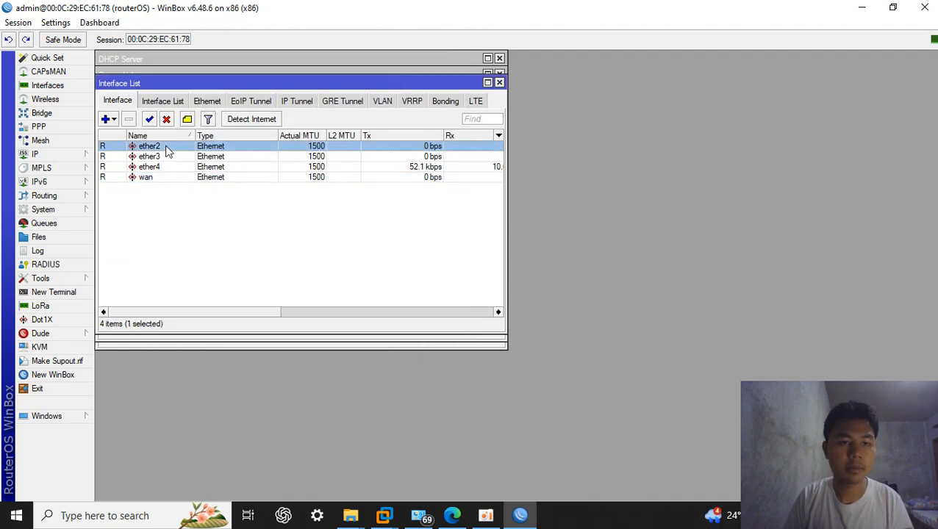
# Rename the interface ether2 to lab 1 and the interface ether3 to lab 2.
pyautogui.doubleClick(166, 147)
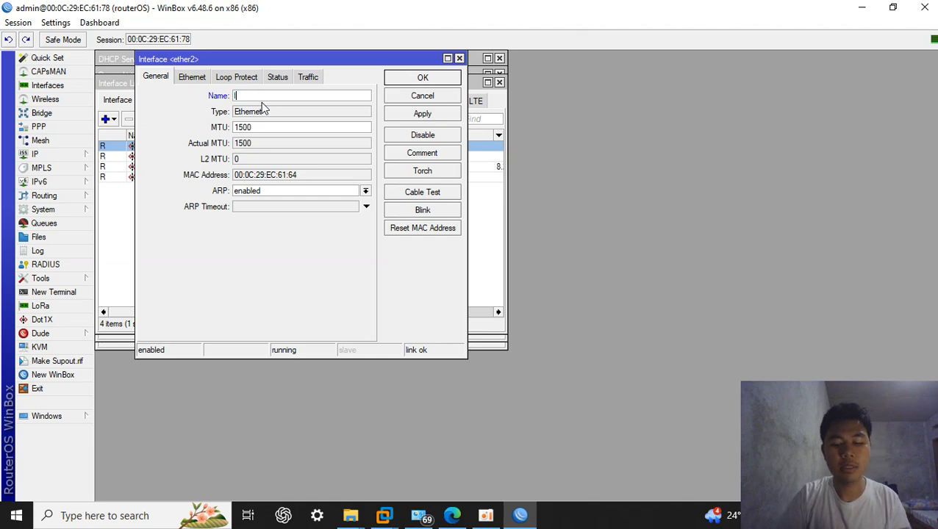
pyautogui.write('lab 1')
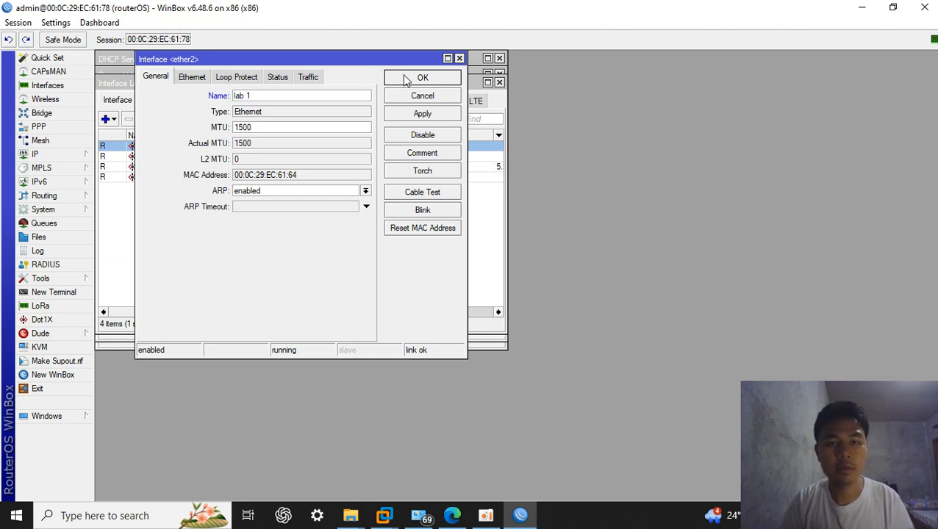
pyautogui.click(406, 75)
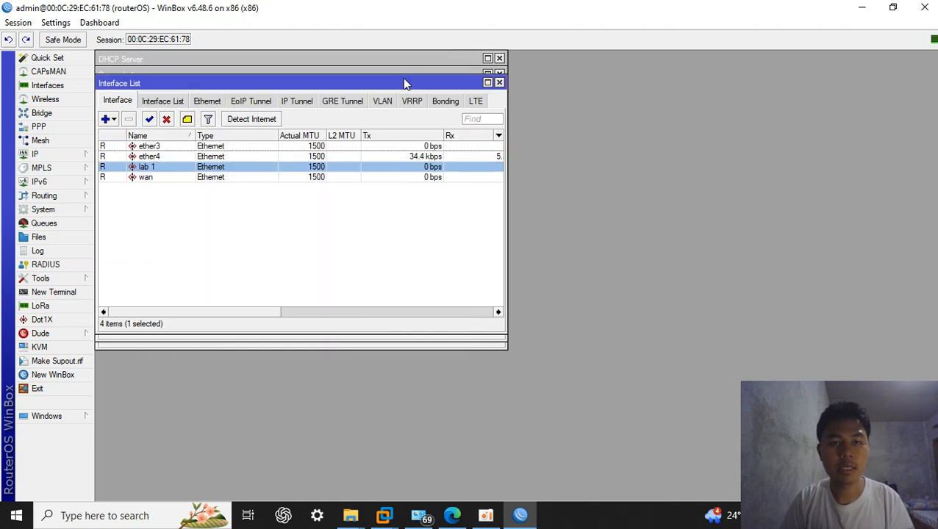
pyautogui.doubleClick(186, 147)
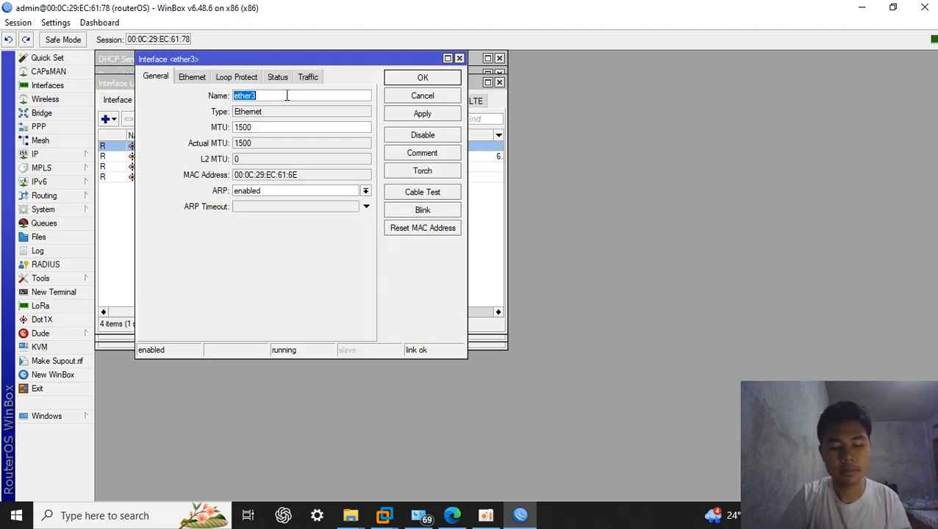
pyautogui.write('lab 2')
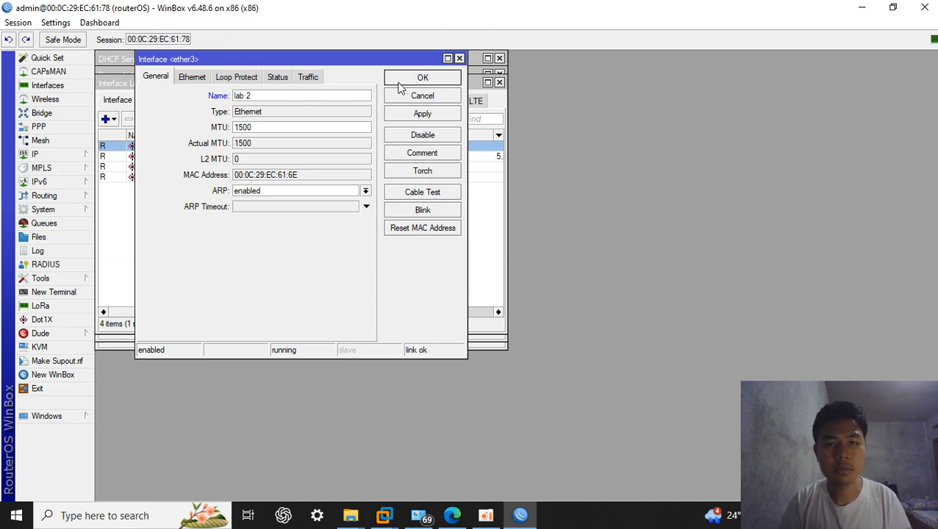
pyautogui.click(416, 77)
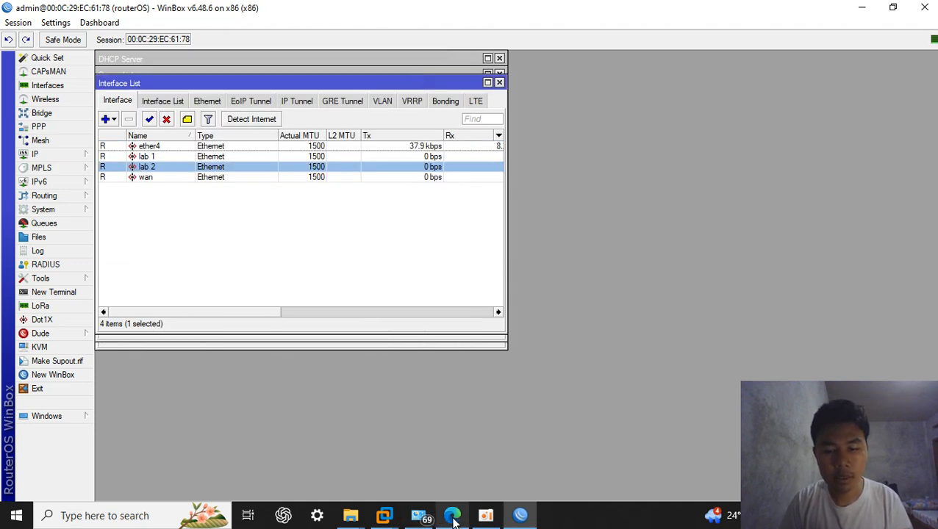
# Switch to Microsoft Edge and read the topology, Lab 1 and Lab 2 configuration requirements and task rules in the bandwidth management worksheet.
pyautogui.click(451, 516)
pyautogui.scroll(3, 363, 226)
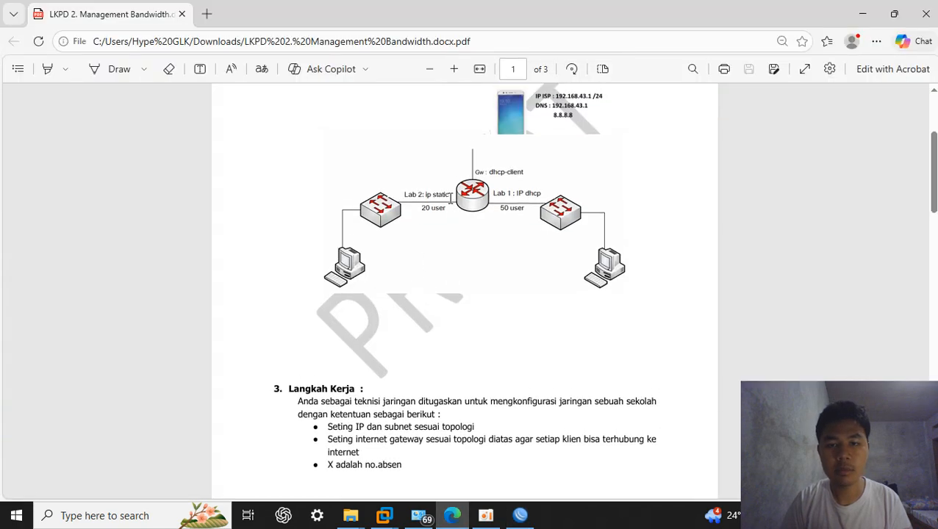
pyautogui.scroll(-3, 493, 349)
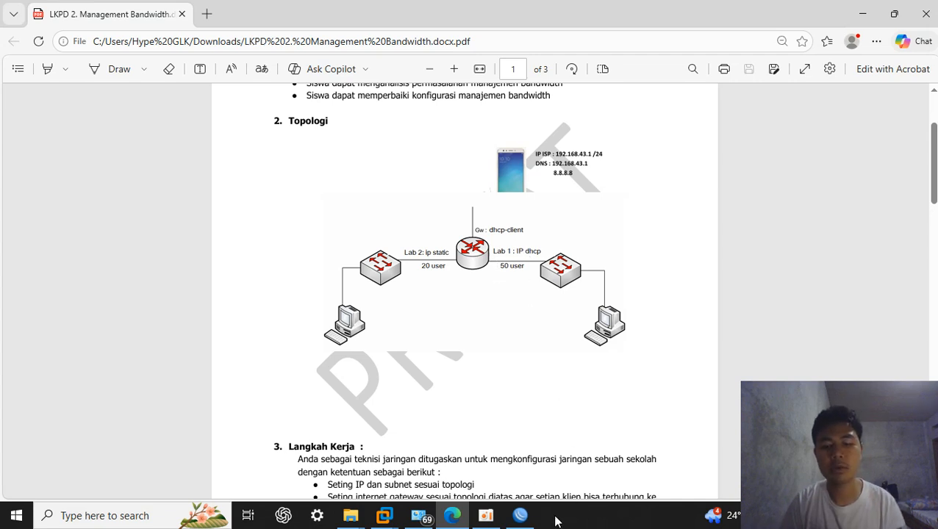
pyautogui.moveTo(526, 520)
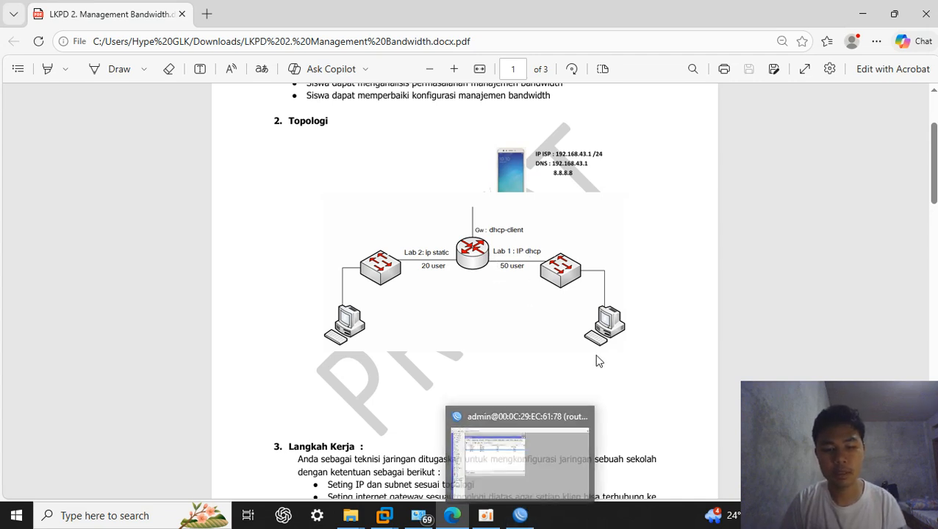
pyautogui.scroll(-3, 596, 360)
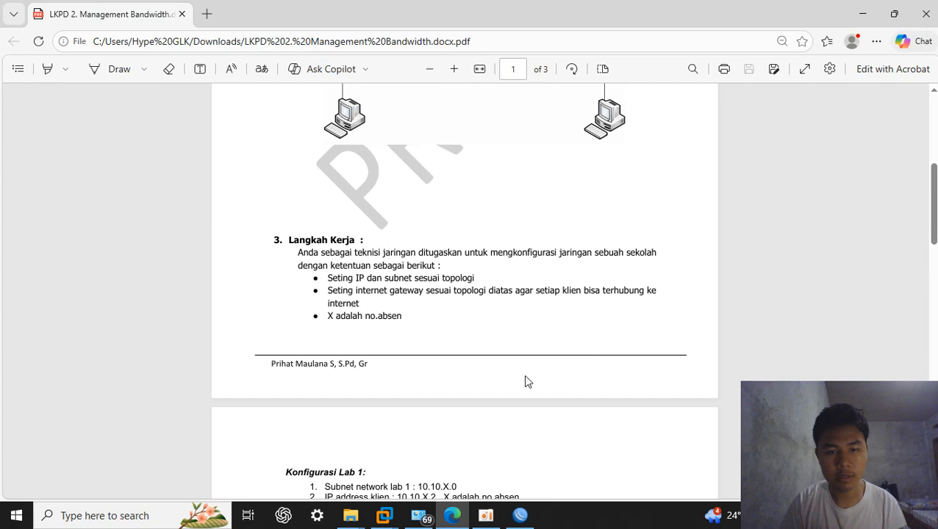
pyautogui.scroll(-2, 512, 383)
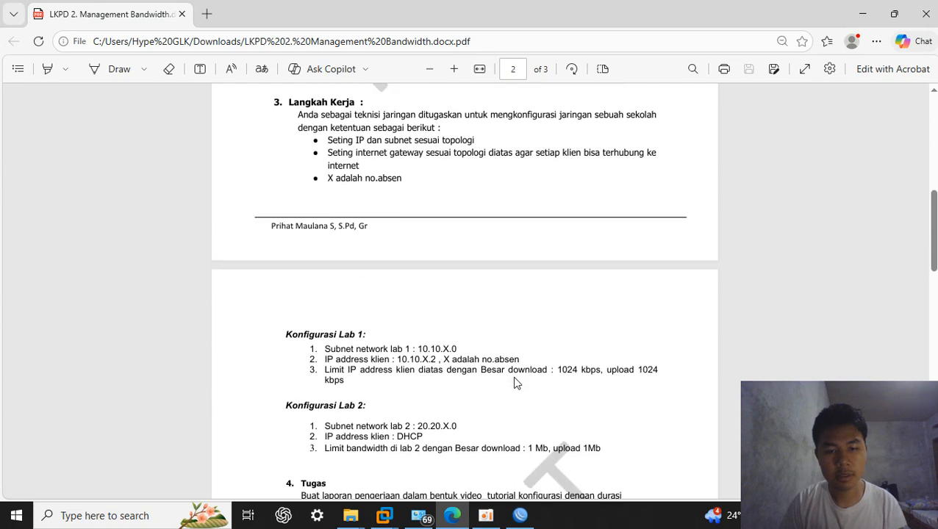
pyautogui.scroll(-2, 514, 382)
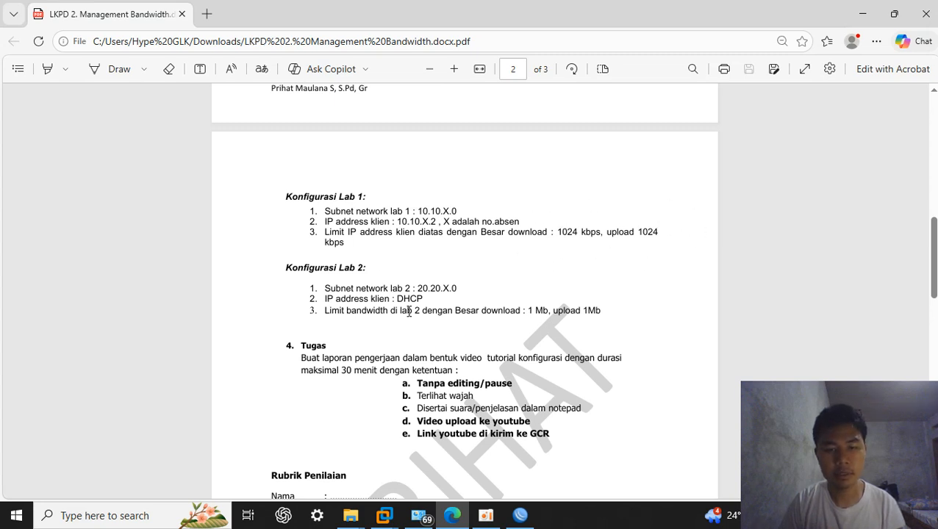
pyautogui.scroll(-3, 429, 321)
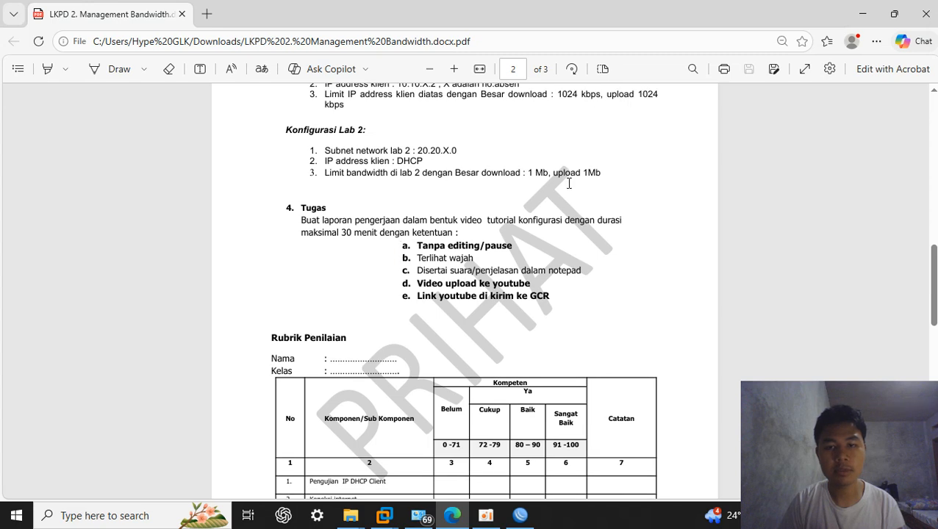
# Switch back to WinBox and start a new IP address entry assigned to the lab 1 interface.
pyautogui.click(523, 518)
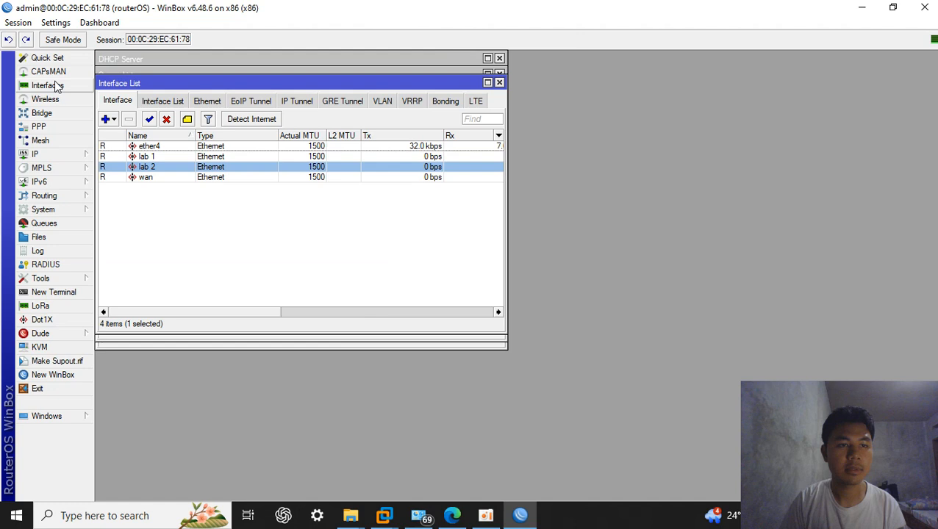
pyautogui.click(58, 154)
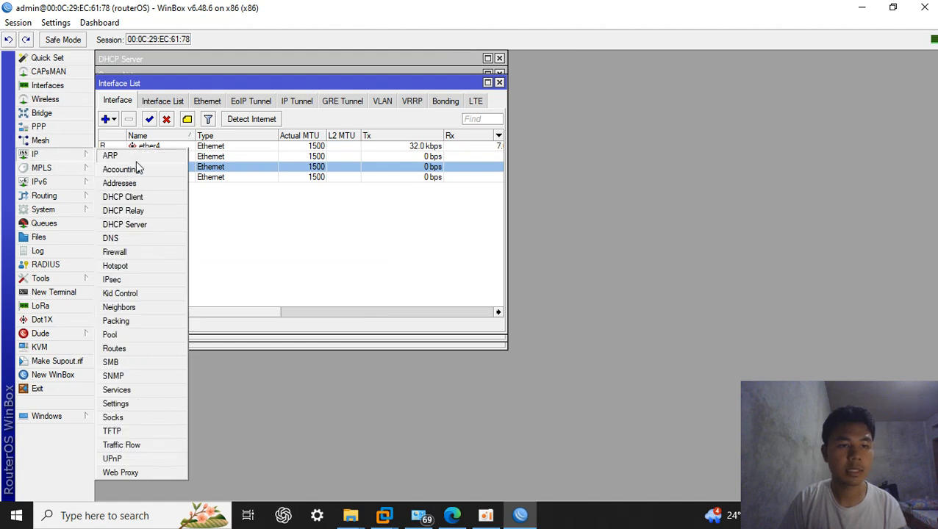
pyautogui.click(136, 183)
pyautogui.click(195, 110)
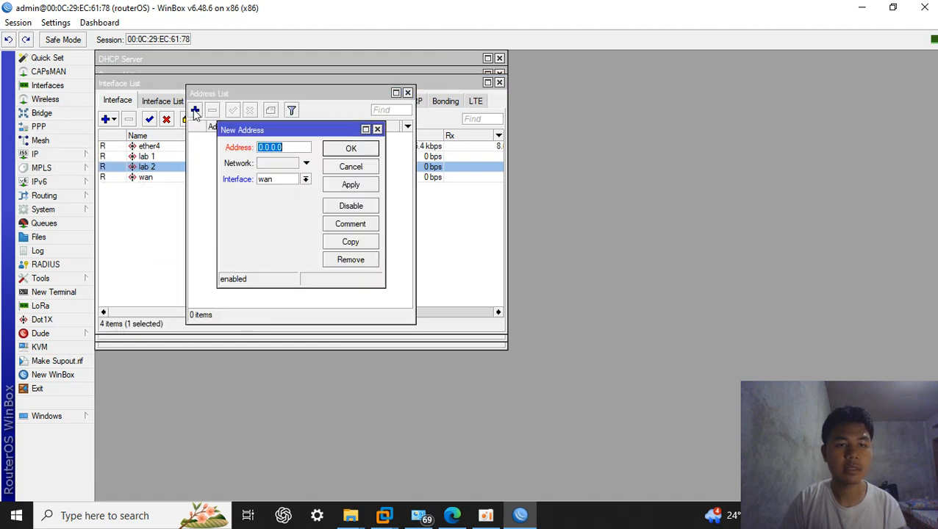
pyautogui.click(305, 179)
pyautogui.click(302, 198)
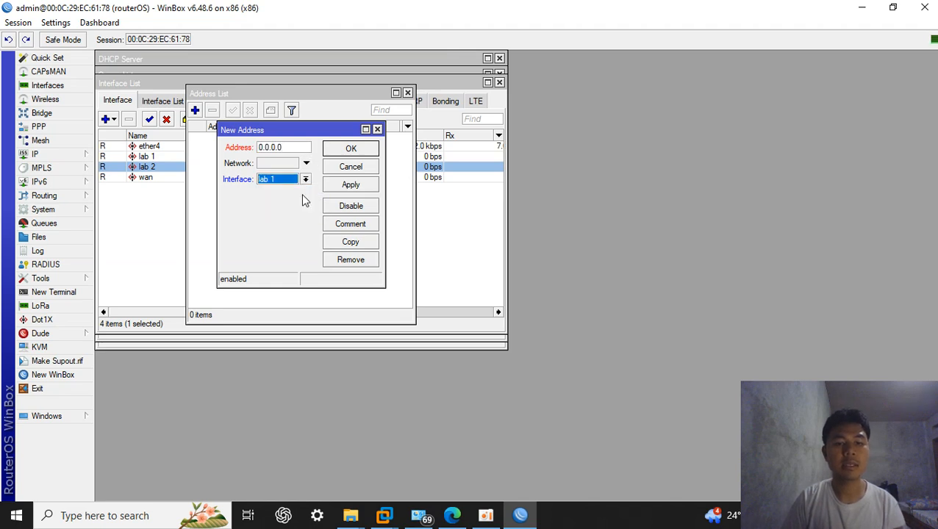
# Set the new entry's address to 10.10.26.1/26 and save it to the address list.
pyautogui.click(283, 148)
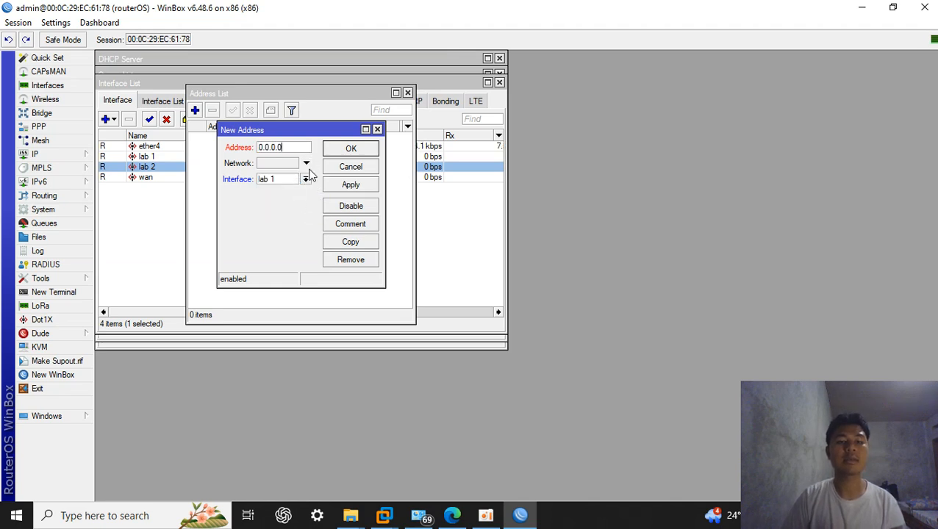
pyautogui.press('BackSpace')
pyautogui.press('BackSpace')
pyautogui.press('BackSpace')
pyautogui.press('BackSpace')
pyautogui.press('BackSpace')
pyautogui.press('BackSpace')
pyautogui.press('BackSpace')
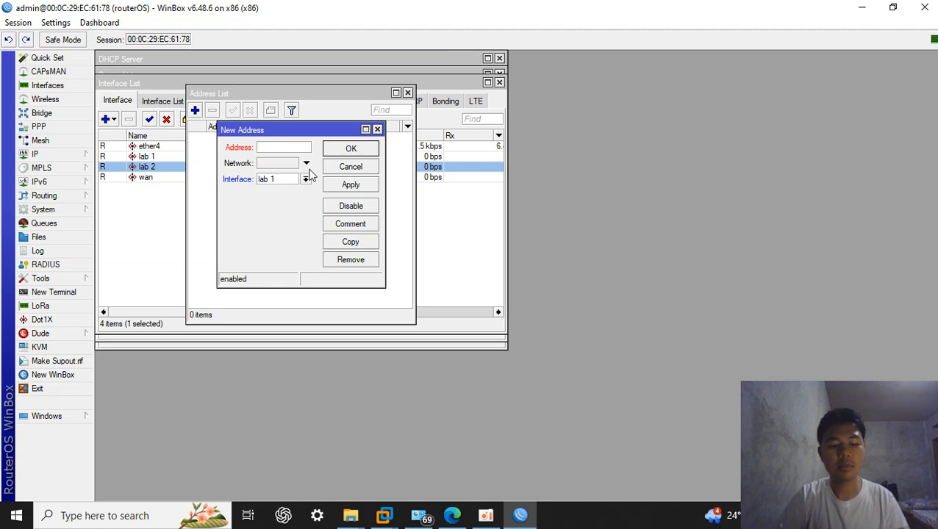
pyautogui.write('10.')
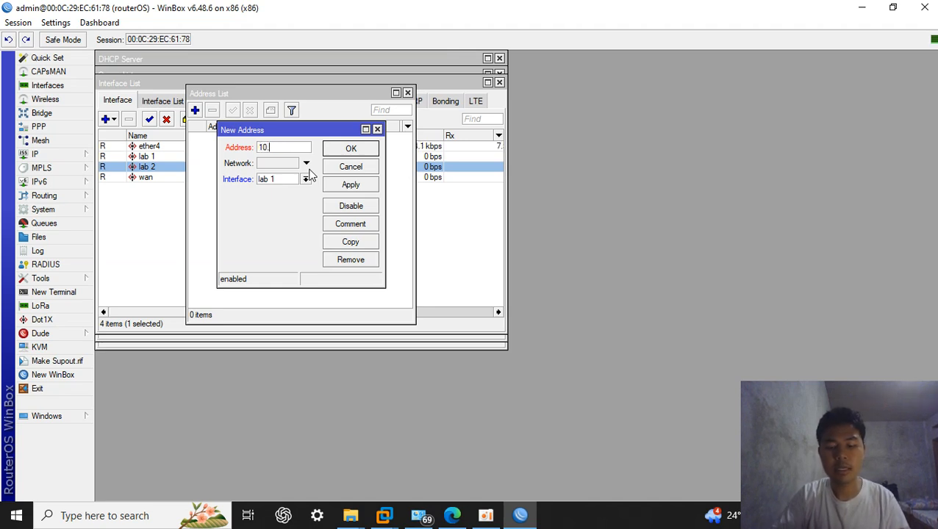
pyautogui.write('10.2')
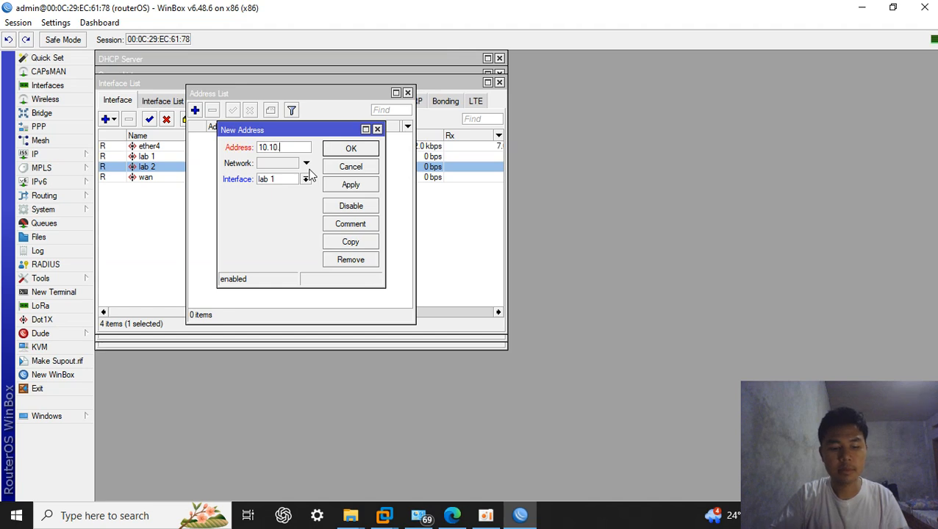
pyautogui.write('6.1/')
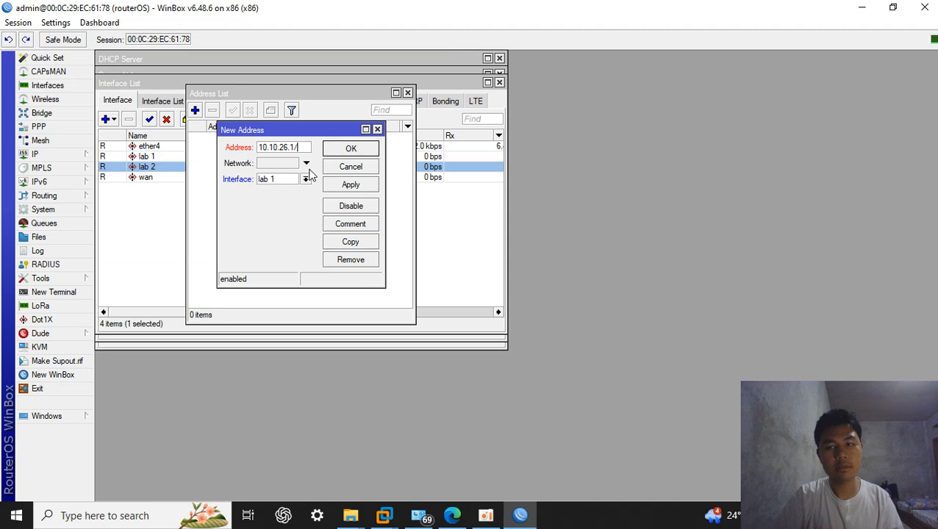
pyautogui.write('26')
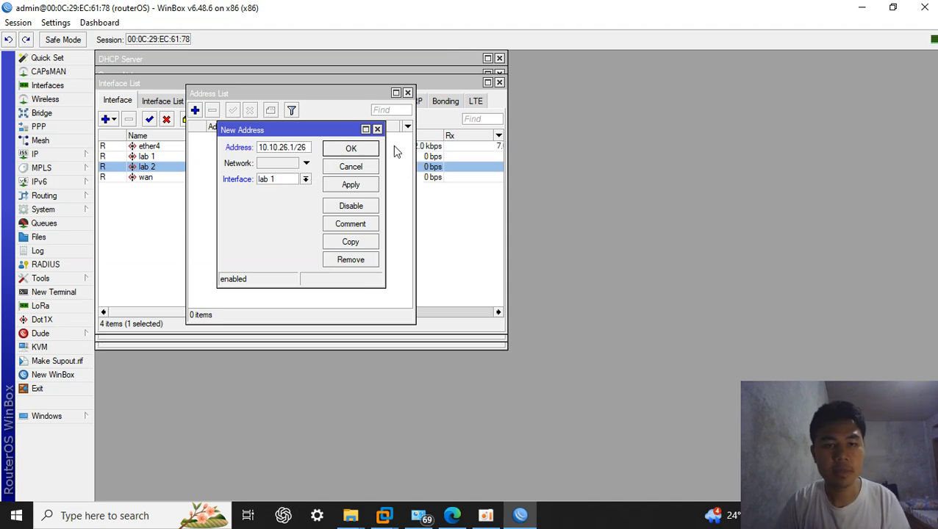
pyautogui.click(350, 148)
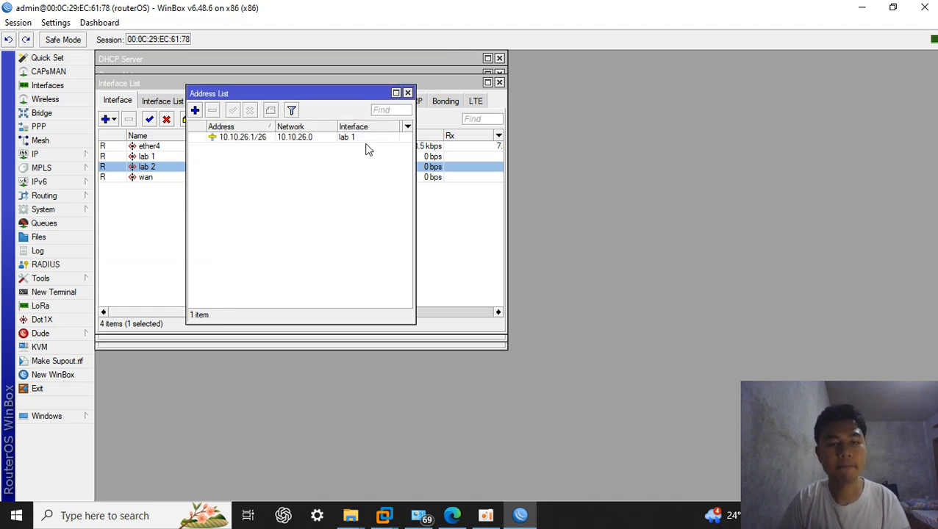
# Start a new IP address entry assigned to the lab 2 interface.
pyautogui.click(195, 110)
pyautogui.click(292, 148)
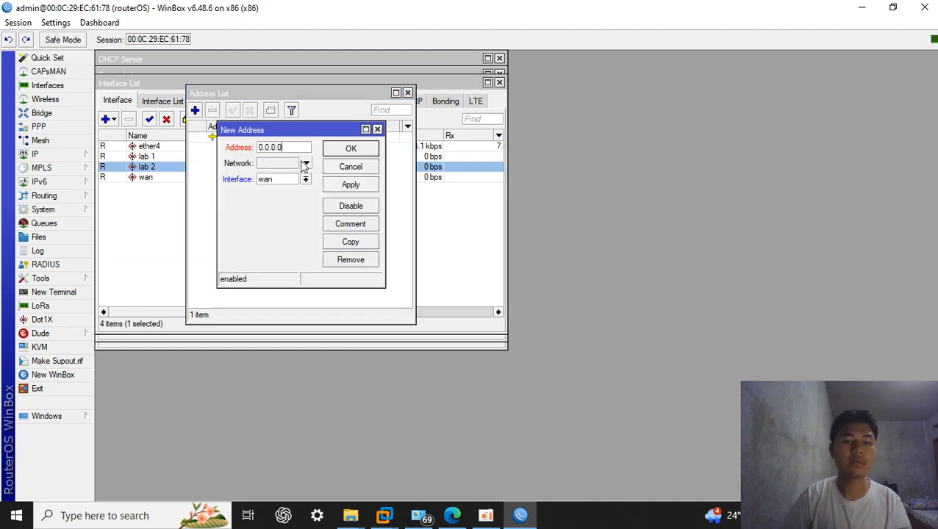
pyautogui.click(305, 179)
pyautogui.click(290, 209)
# Set the new lab 2 entry's address to 20.20.26.1/27 and save it to the address list.
pyautogui.click(299, 148)
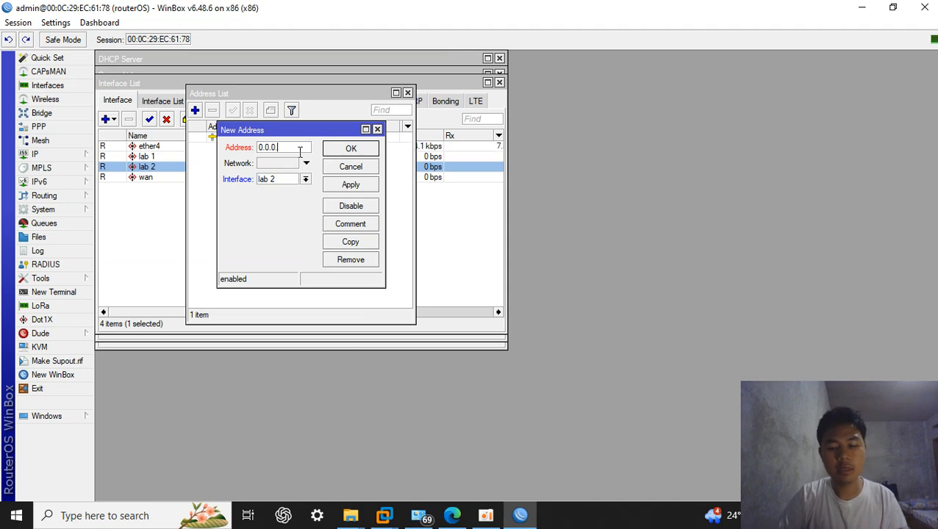
pyautogui.press('BackSpace')
pyautogui.press('BackSpace')
pyautogui.press('BackSpace')
pyautogui.press('BackSpace')
pyautogui.press('BackSpace')
pyautogui.press('BackSpace')
pyautogui.write('20')
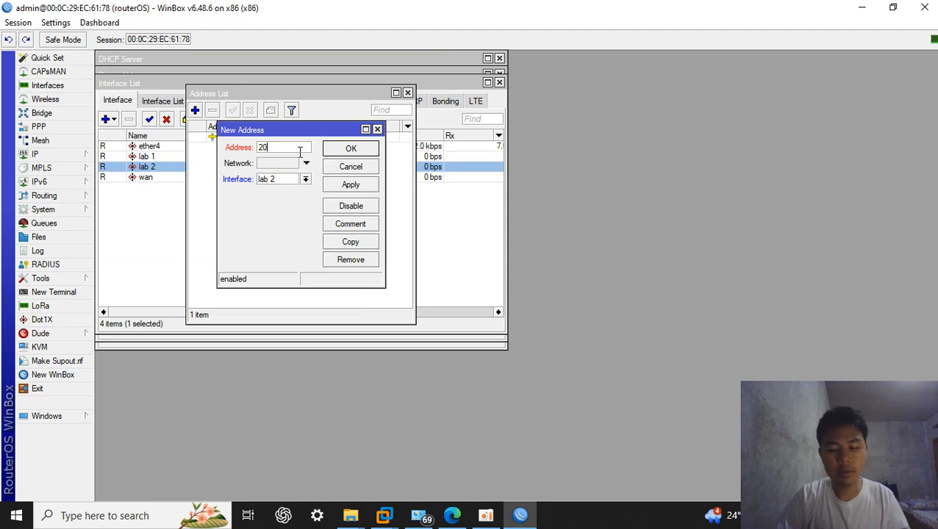
pyautogui.write('.20.26.1')
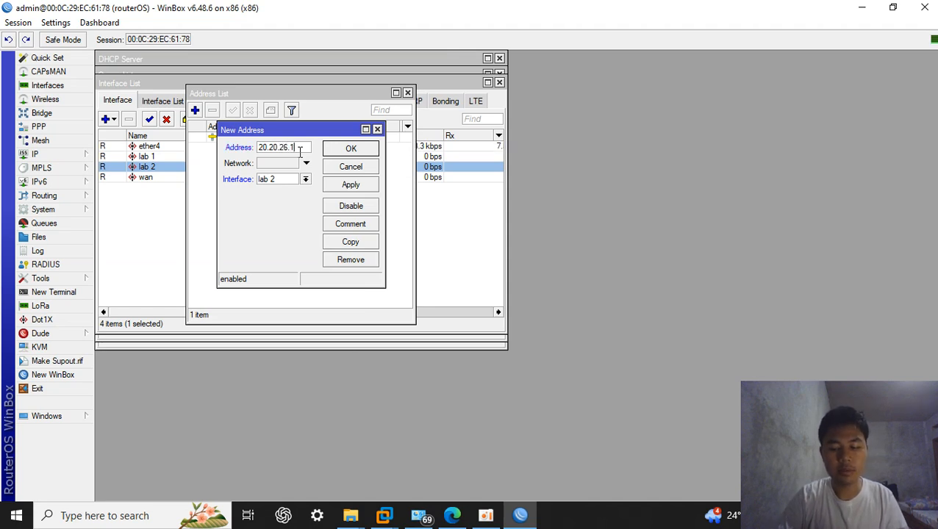
pyautogui.write('/27')
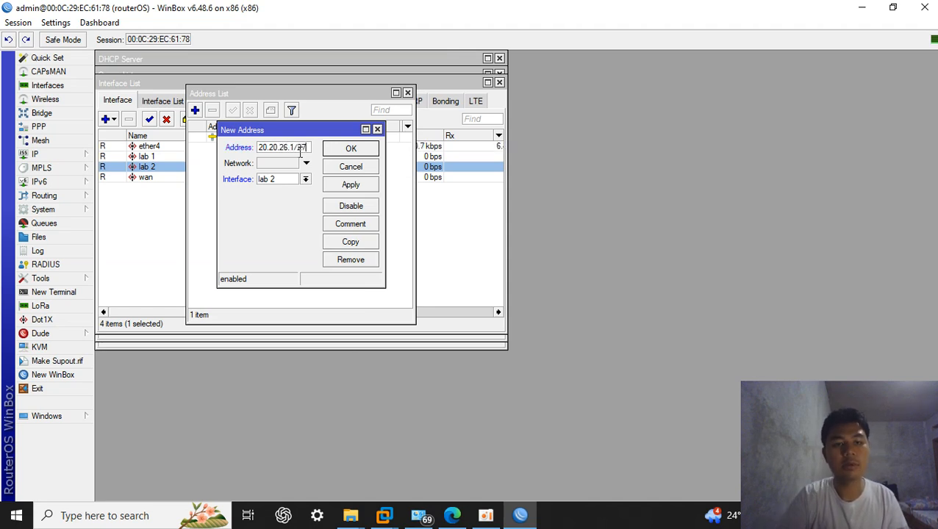
pyautogui.click(351, 149)
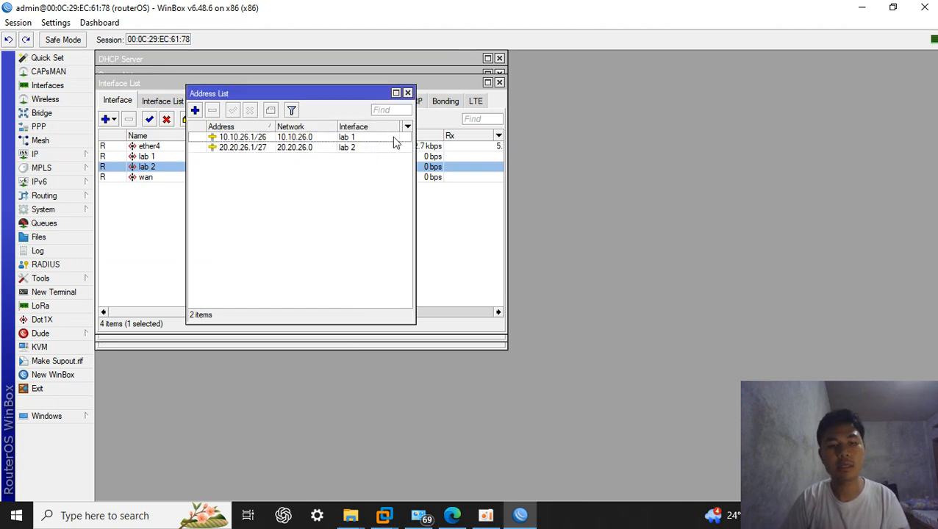
# Review the lab 1 and lab 2 entries in the address list and close the list.
pyautogui.click(254, 148)
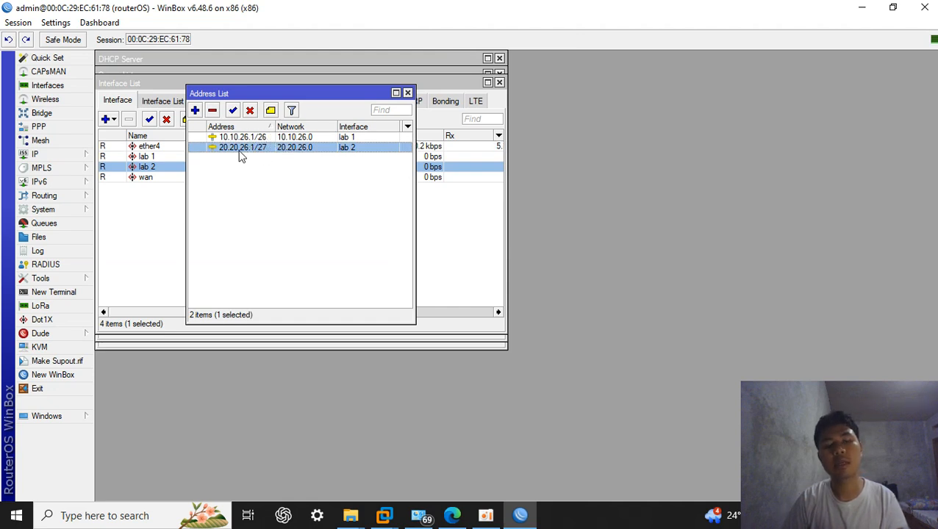
pyautogui.click(256, 136)
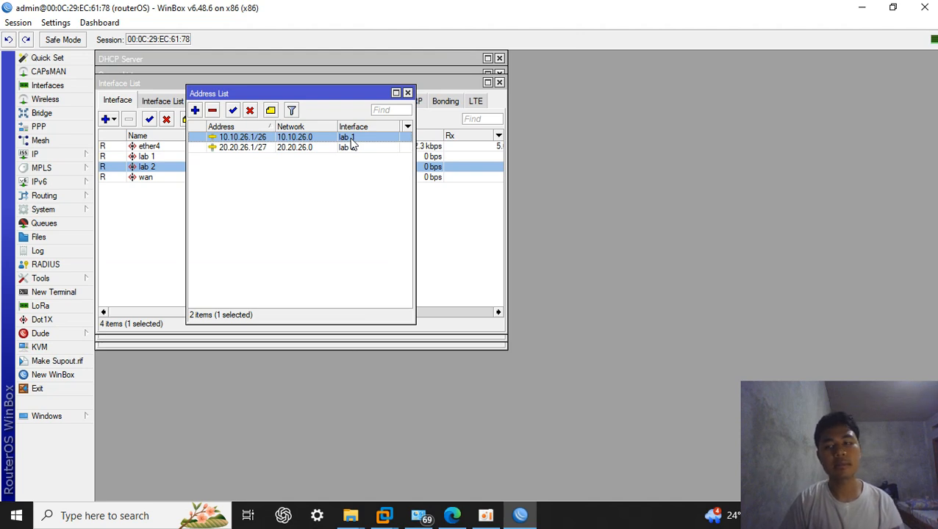
pyautogui.click(274, 148)
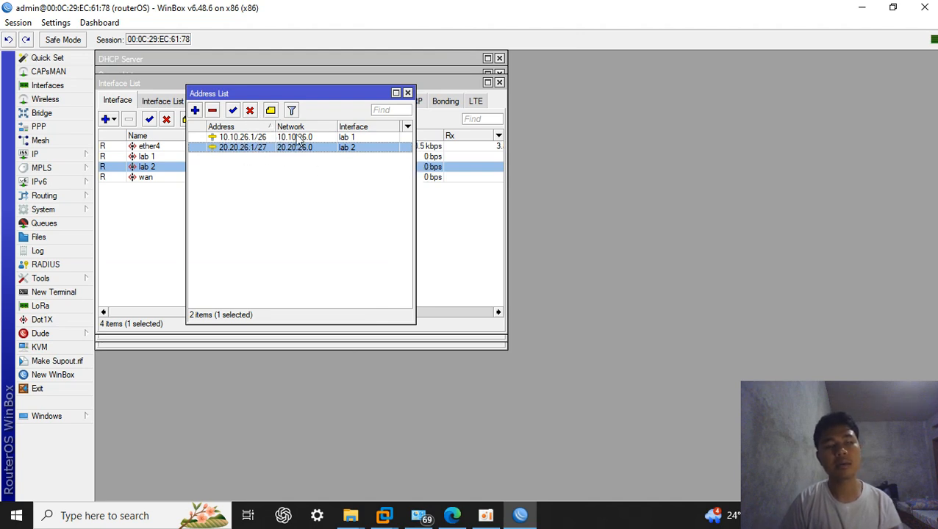
pyautogui.click(406, 93)
# Add a DHCP client on the wan interface and check the wan entry in the IP address list.
pyautogui.click(55, 156)
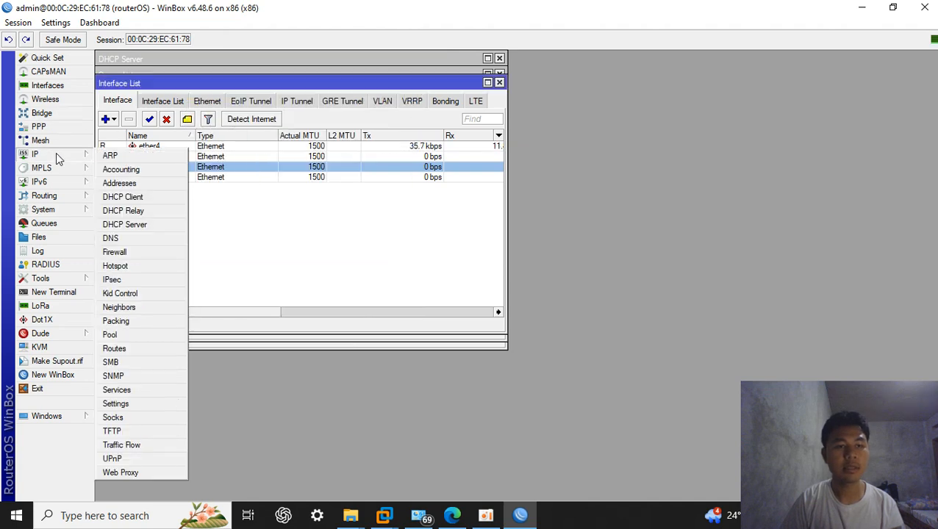
pyautogui.click(141, 197)
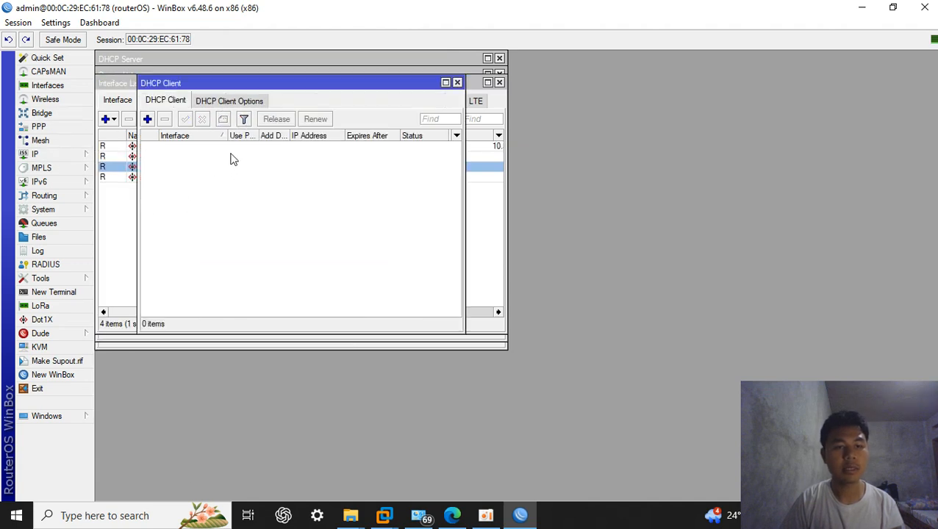
pyautogui.click(146, 119)
pyautogui.click(379, 124)
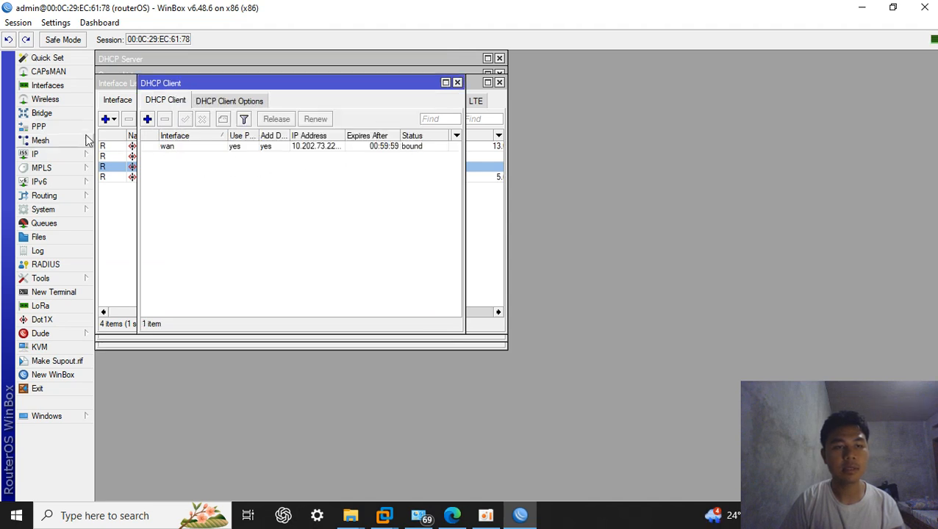
pyautogui.click(66, 153)
pyautogui.click(121, 184)
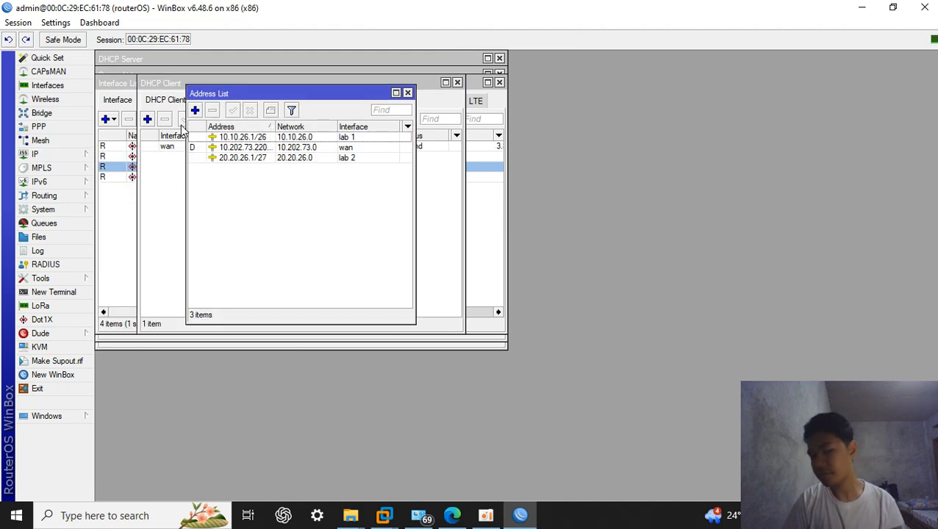
# Set the router's DNS server to 8.8.8.8, allow remote requests and save the DNS settings.
pyautogui.click(84, 156)
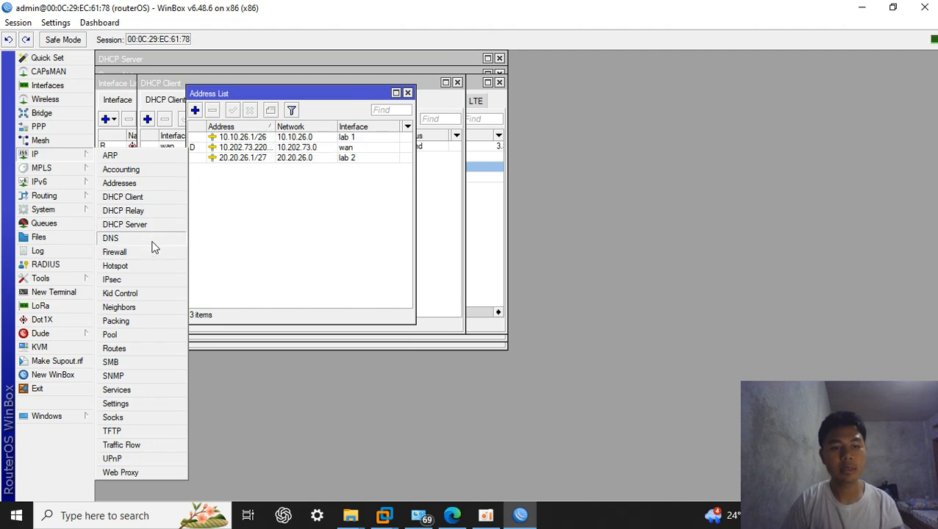
pyautogui.click(129, 239)
pyautogui.click(285, 104)
pyautogui.write('8.8.8.8')
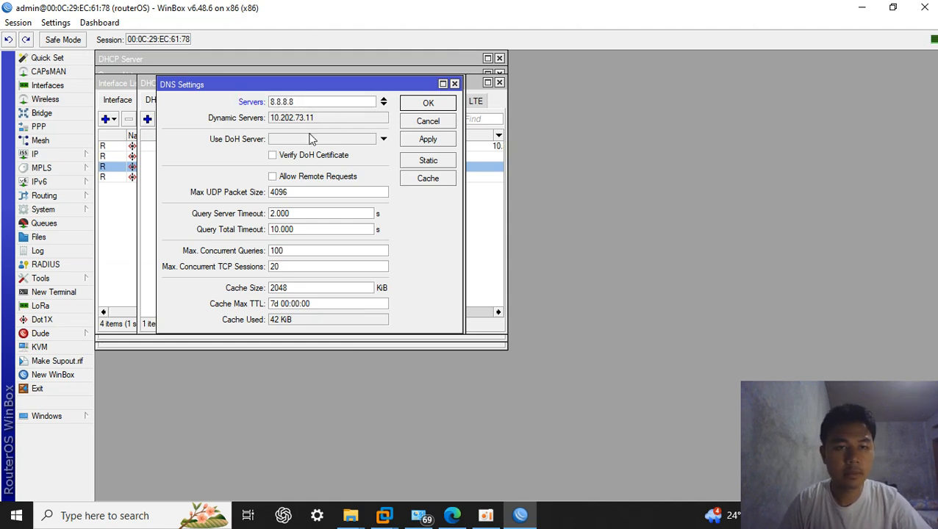
pyautogui.click(271, 178)
pyautogui.click(439, 109)
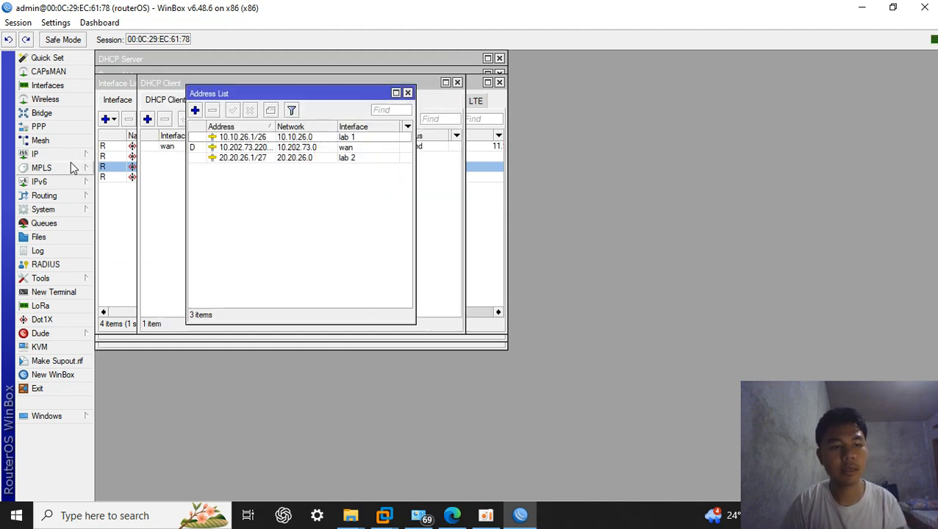
# Start a new firewall NAT rule in the srcnat chain with wan as its outgoing interface.
pyautogui.click(53, 141)
pyautogui.click(54, 155)
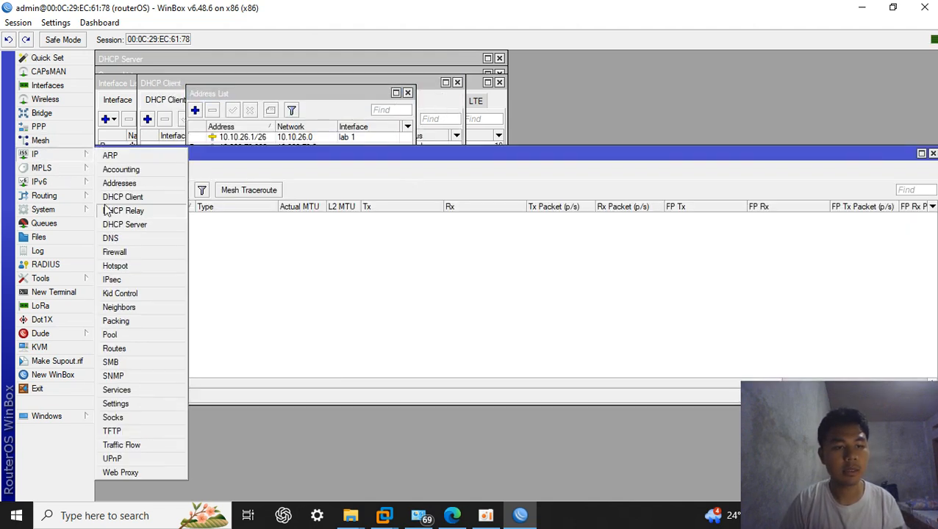
pyautogui.click(115, 252)
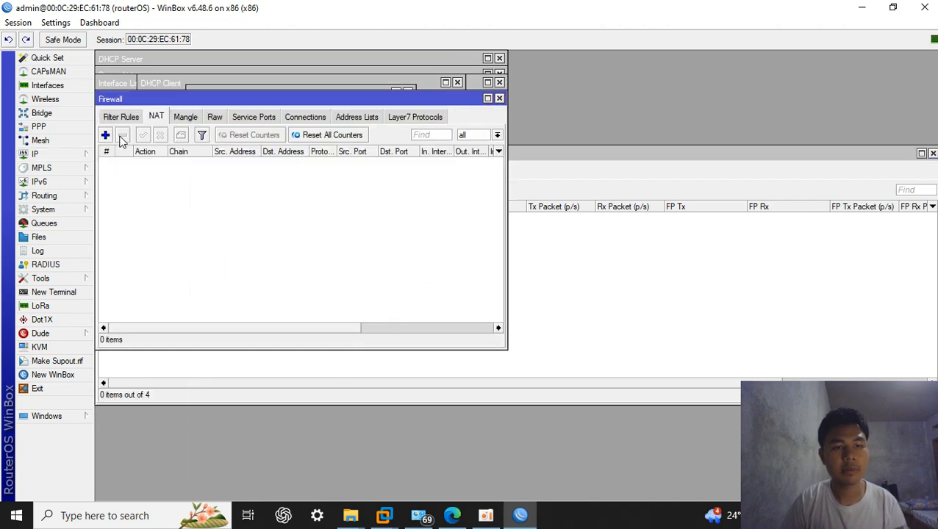
pyautogui.click(105, 135)
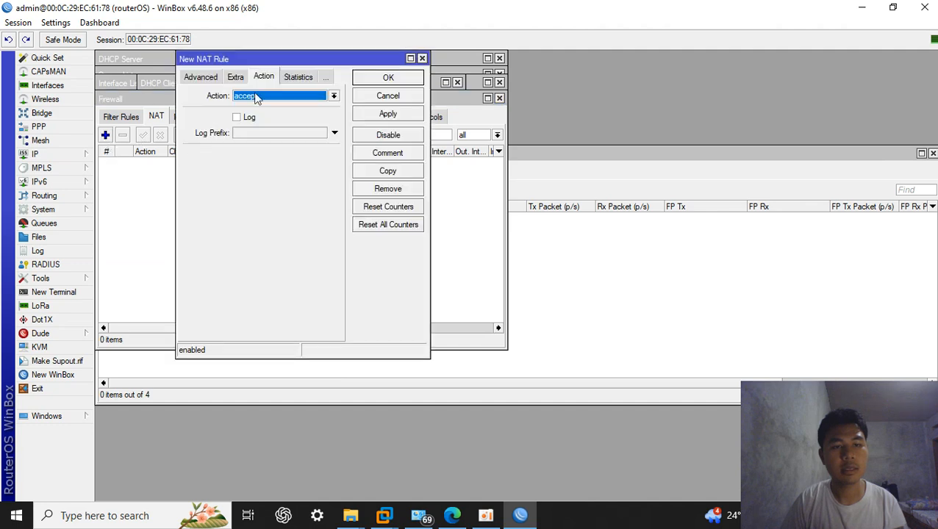
pyautogui.click(197, 78)
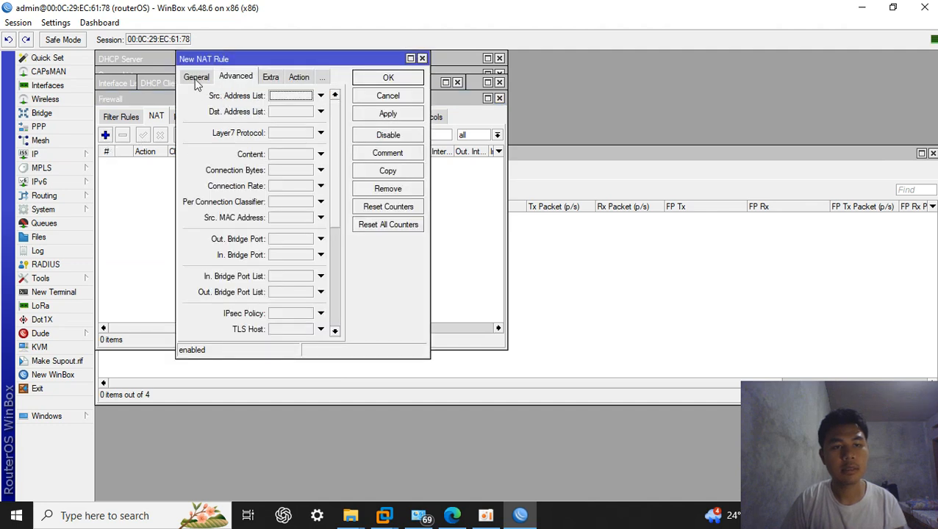
pyautogui.click(196, 78)
pyautogui.click(256, 232)
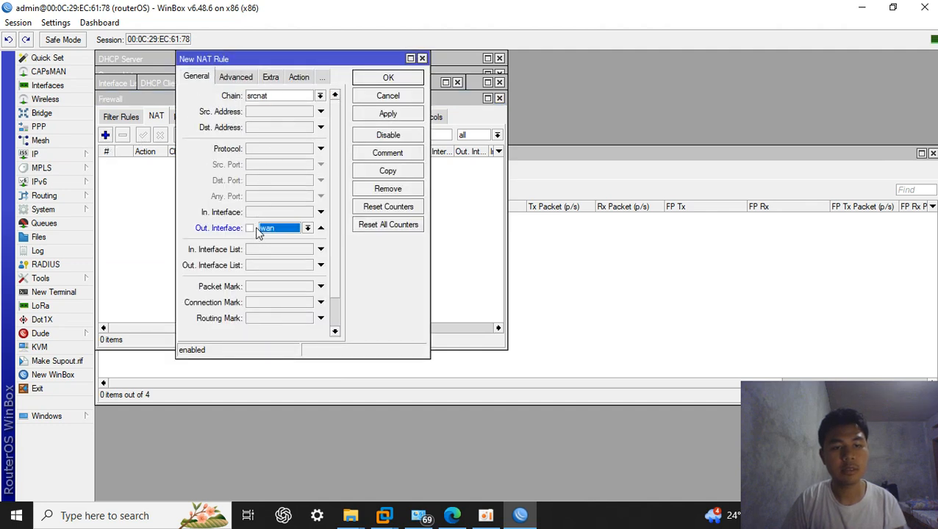
# Set the NAT rule's action to masquerade and save the rule.
pyautogui.click(293, 80)
pyautogui.click(268, 96)
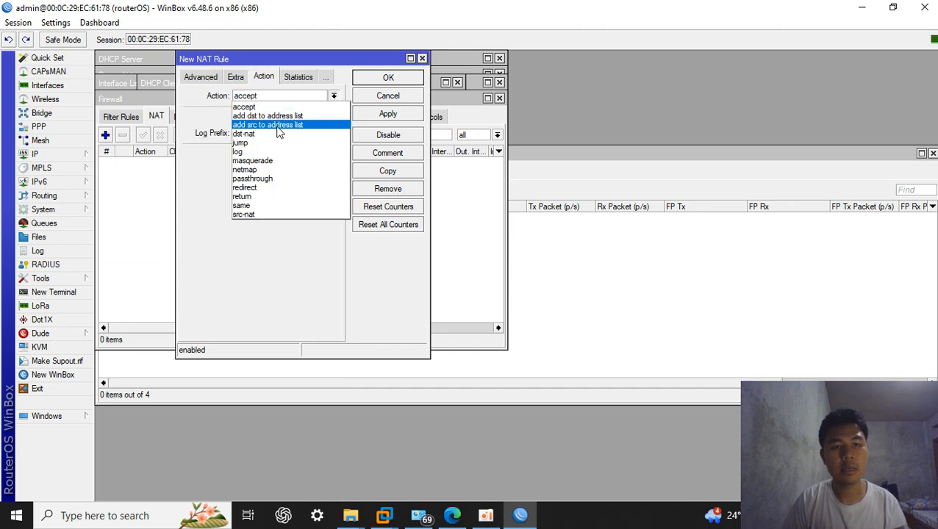
pyautogui.click(272, 162)
pyautogui.click(373, 79)
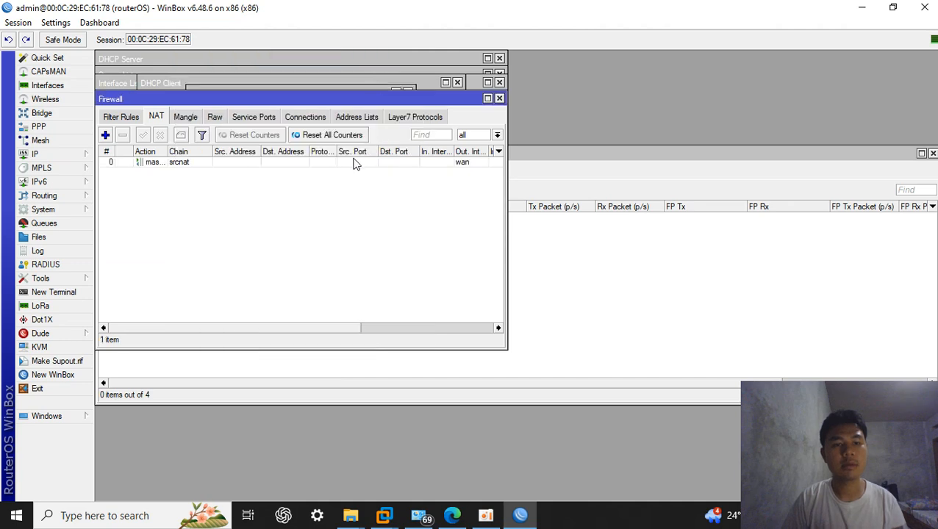
# Start the DHCP server setup on the lab 1 interface, accepting the proposed network and the gateway 10.10.26.1.
pyautogui.click(56, 154)
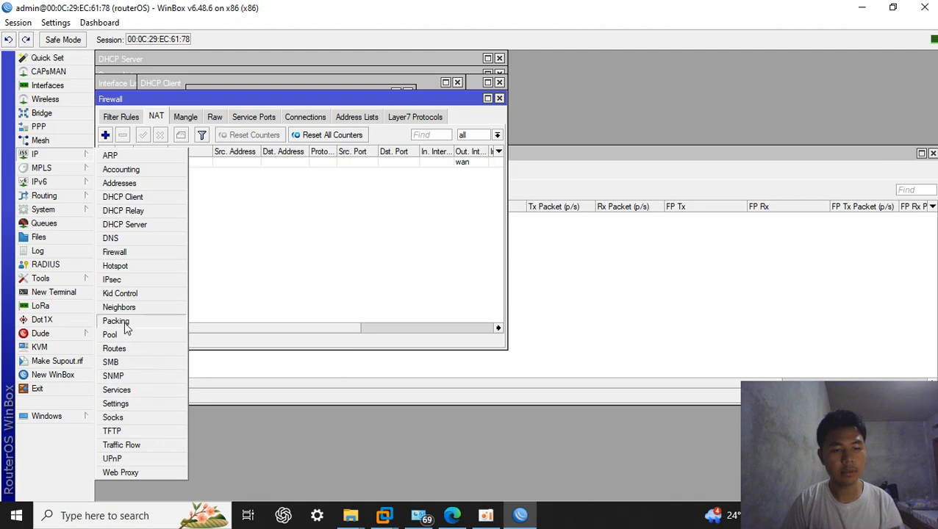
pyautogui.click(124, 224)
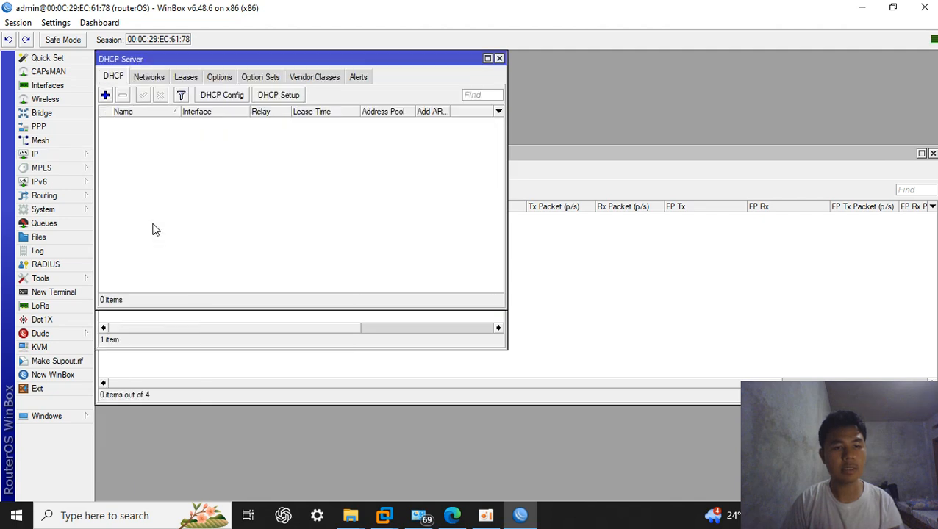
pyautogui.click(269, 100)
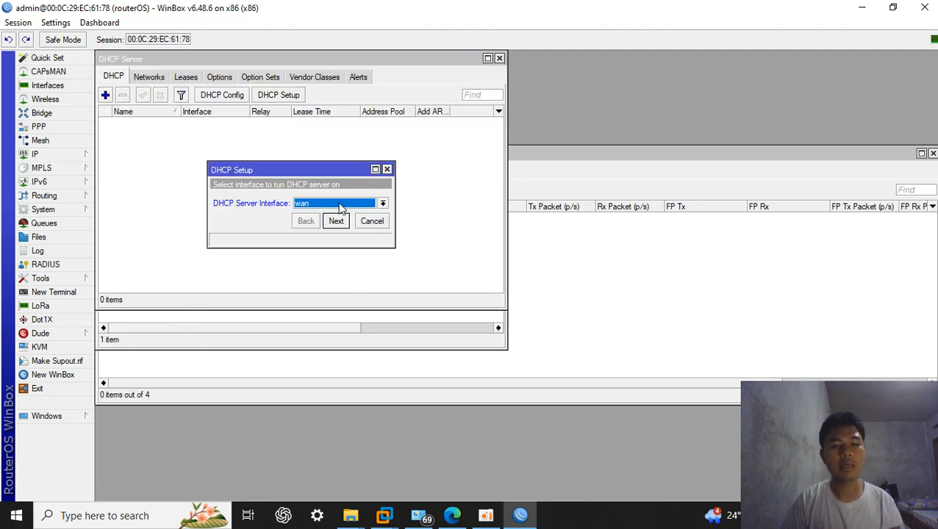
pyautogui.click(342, 205)
pyautogui.click(361, 223)
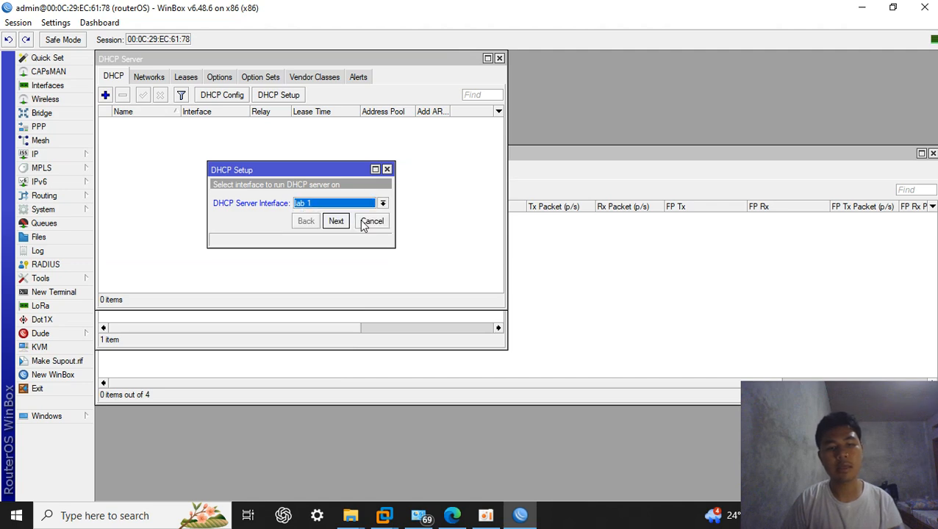
pyautogui.click(336, 221)
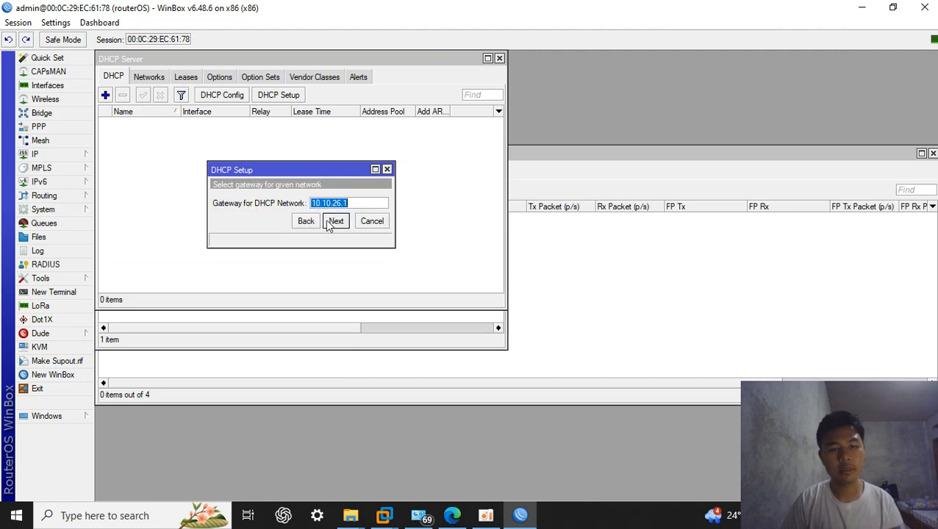
pyautogui.click(336, 221)
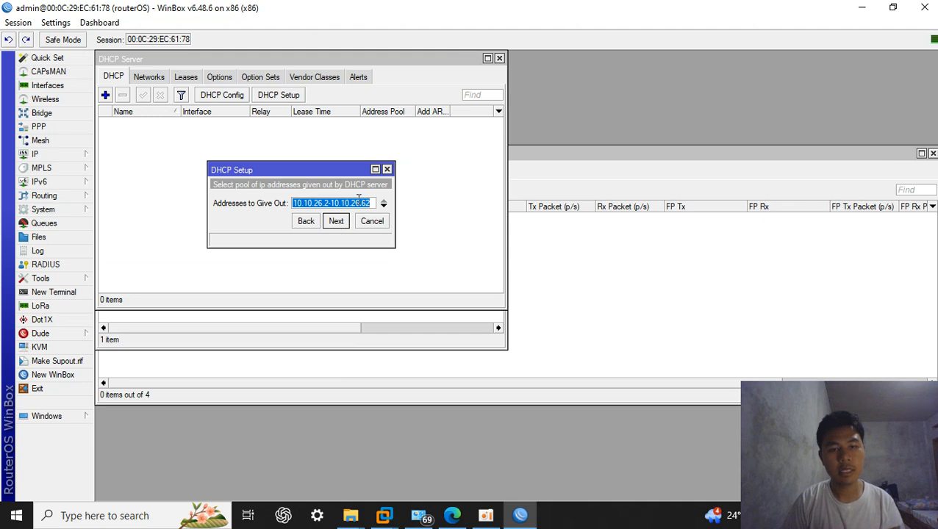
# Set the lab 1 address pool to 10.10.26.2-10.10.26.51 and finish the DHCP setup with the 00:10:00 lease time.
pyautogui.click(368, 203)
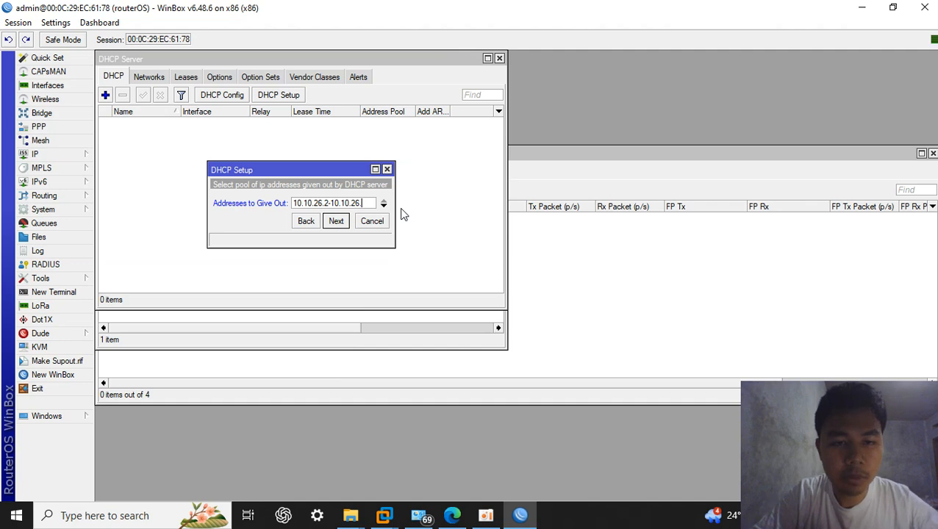
pyautogui.write('51')
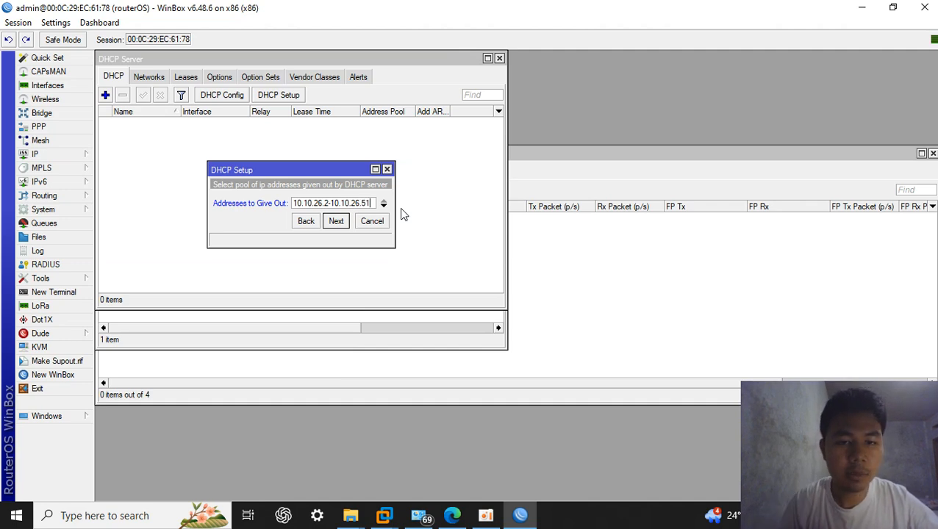
pyautogui.click(343, 226)
pyautogui.click(343, 226)
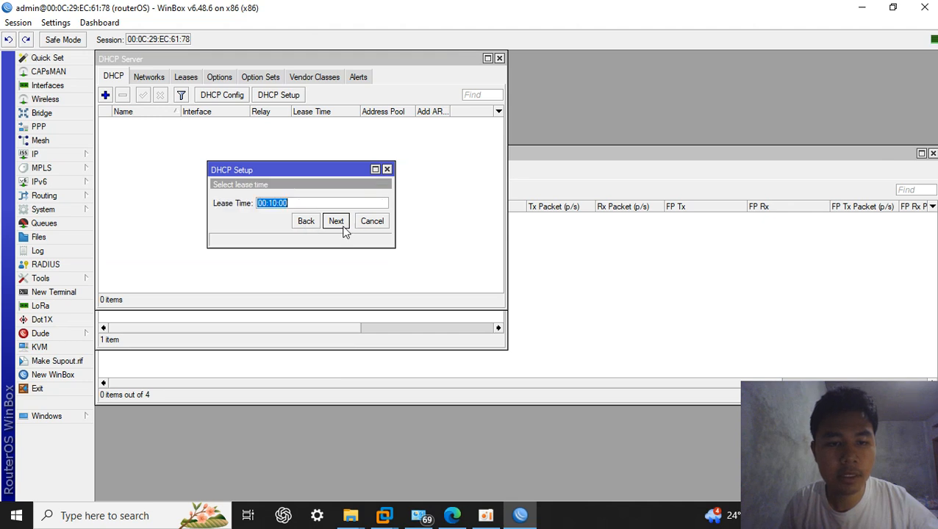
pyautogui.click(343, 225)
pyautogui.click(519, 270)
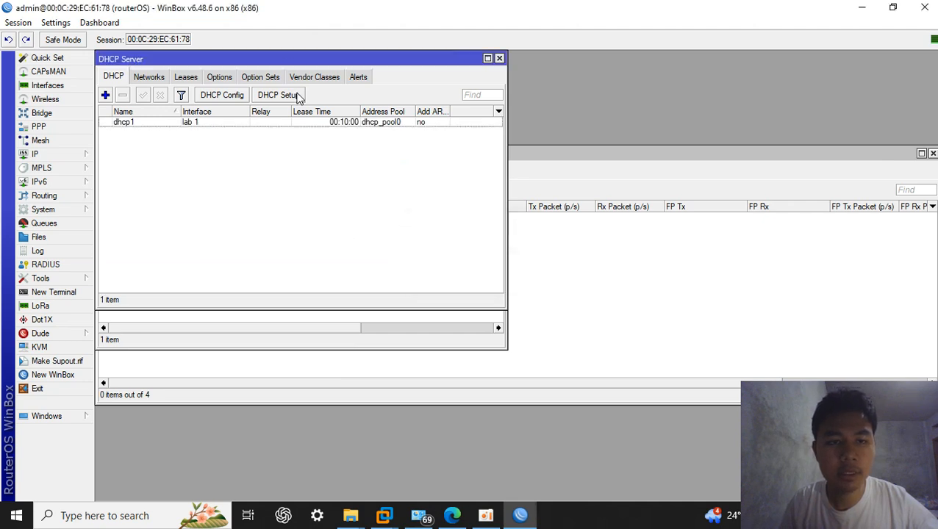
# Start the DHCP server setup on the lab 2 interface, accepting the proposed address space and gateway.
pyautogui.click(300, 95)
pyautogui.click(381, 204)
pyautogui.click(367, 238)
pyautogui.click(345, 224)
pyautogui.click(346, 224)
pyautogui.click(343, 222)
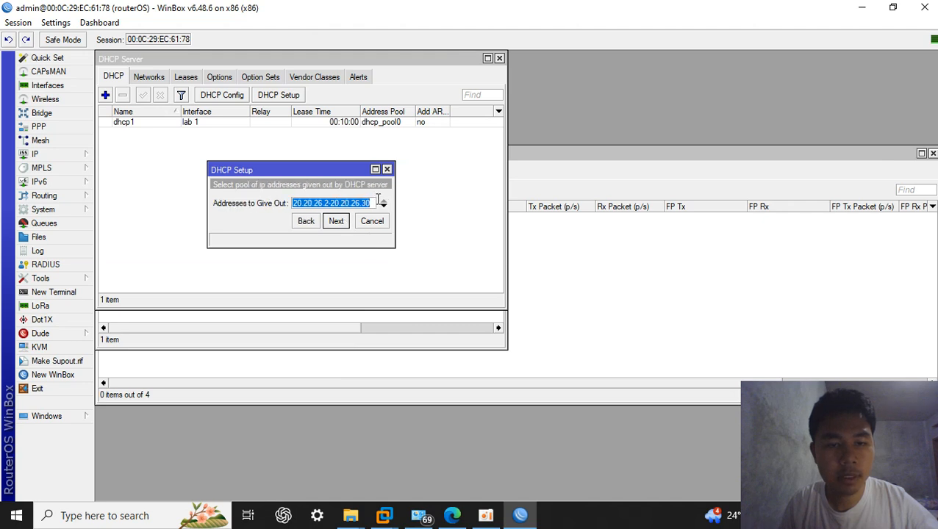
# Set the lab 2 address pool to 20.20.26.2-20.20.26.21 and finish the DHCP setup with the 00:10:00 lease time.
pyautogui.click(372, 203)
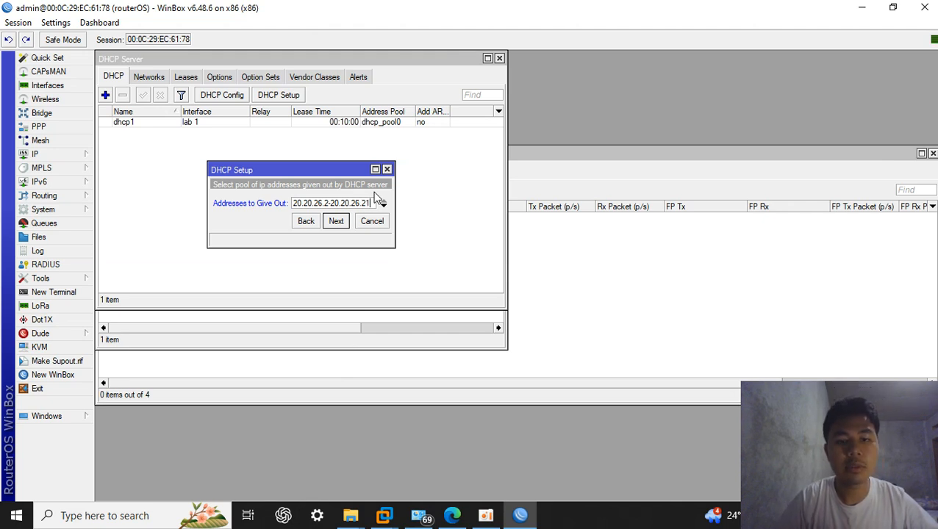
pyautogui.click(342, 224)
pyautogui.click(341, 224)
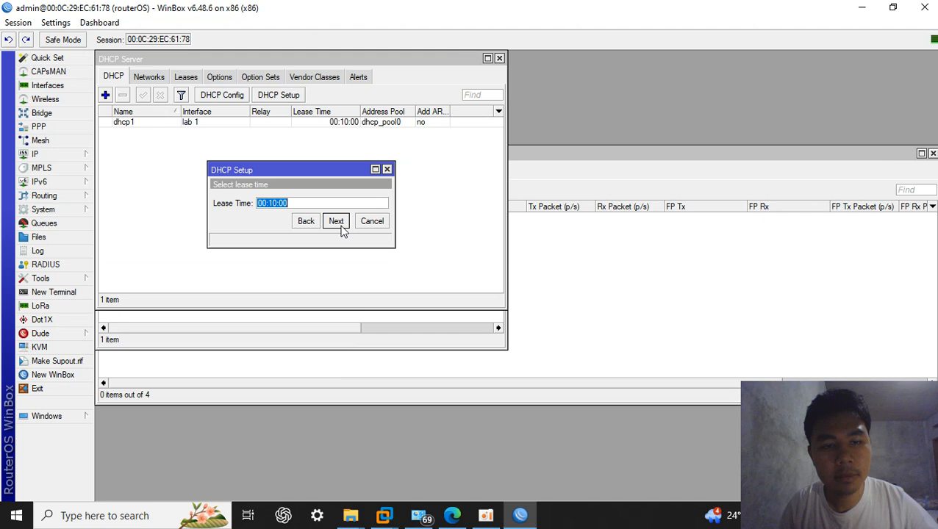
pyautogui.click(341, 227)
pyautogui.click(518, 272)
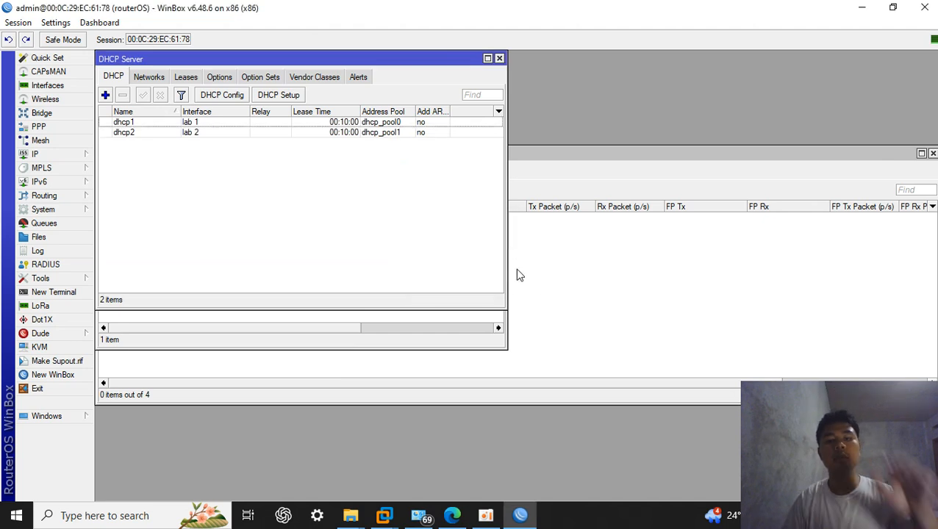
# Start a new simple queue named lab 1 with the lab 1 interface as its target.
pyautogui.click(82, 224)
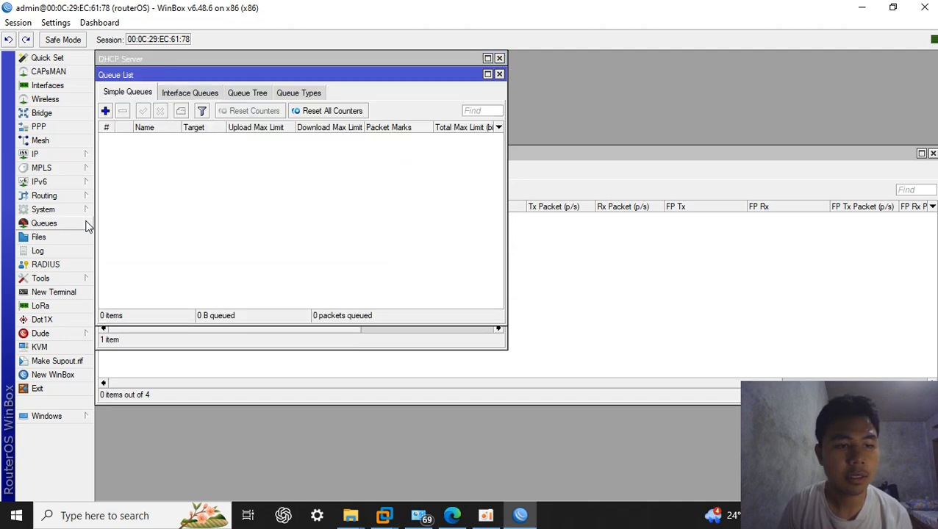
pyautogui.click(102, 113)
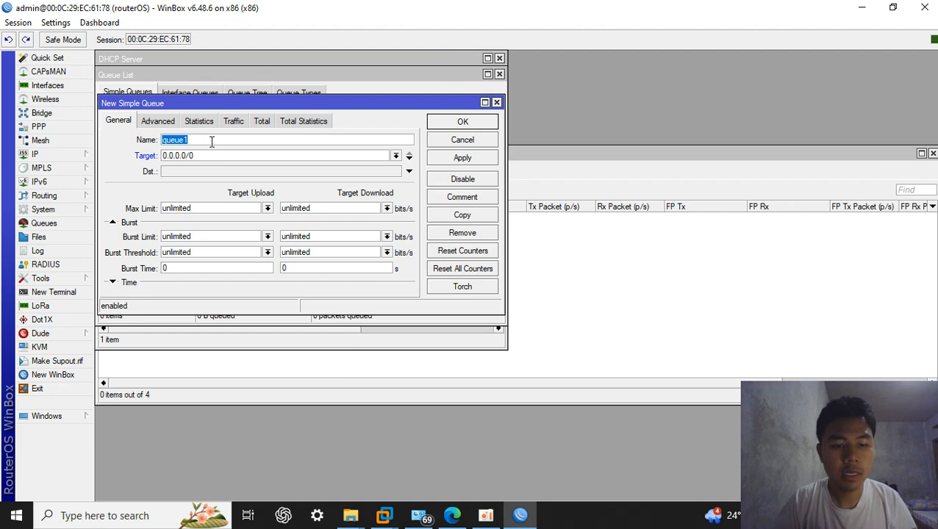
pyautogui.press('BackSpace')
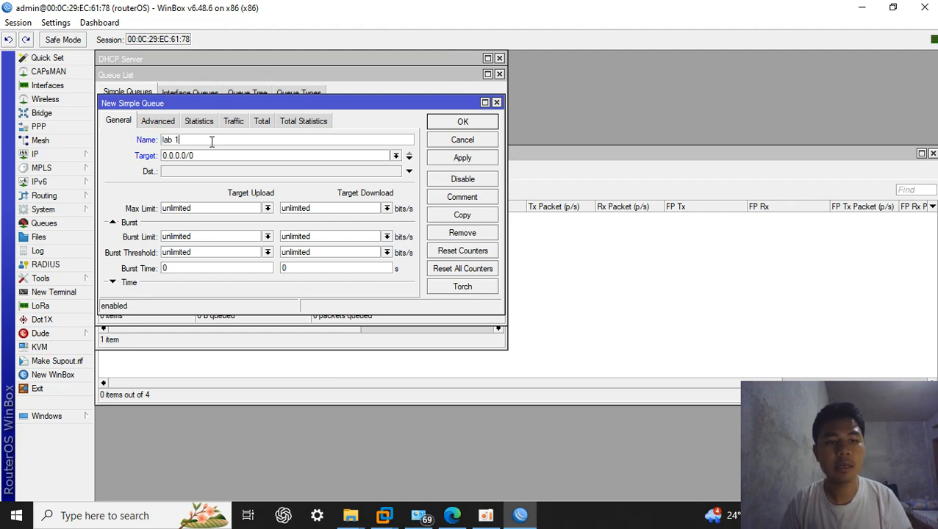
pyautogui.click(396, 155)
pyautogui.click(301, 175)
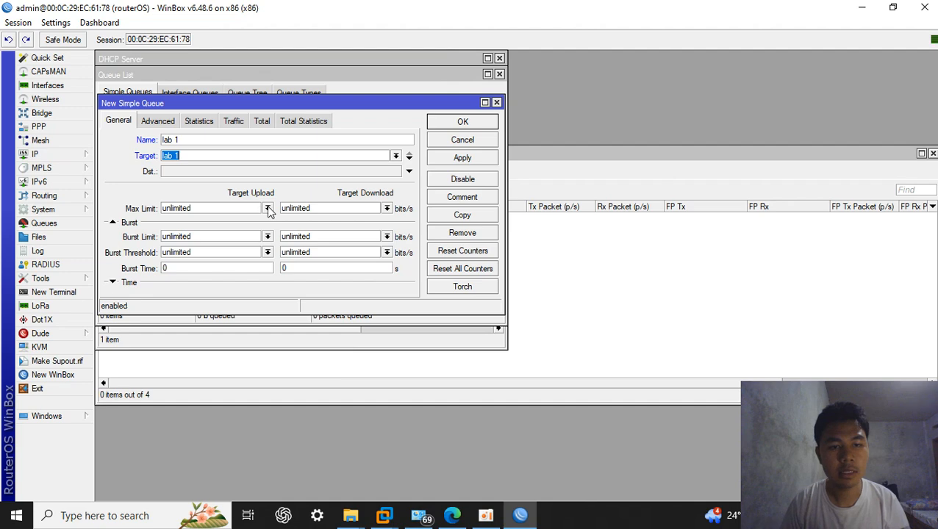
# Switch to the browser and review the worksheet's bandwidth limits for both labs and its topology diagram.
pyautogui.click(452, 515)
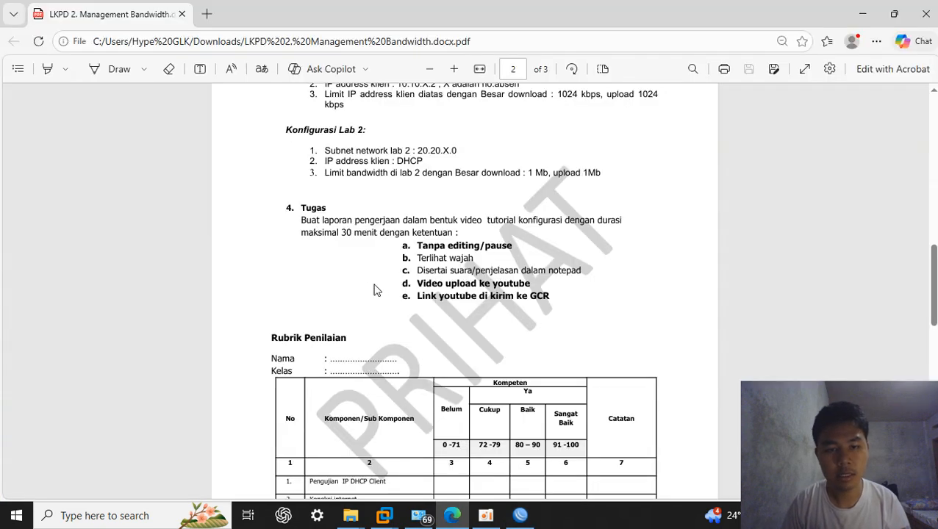
pyautogui.scroll(-3, 381, 288)
pyautogui.scroll(5, 381, 287)
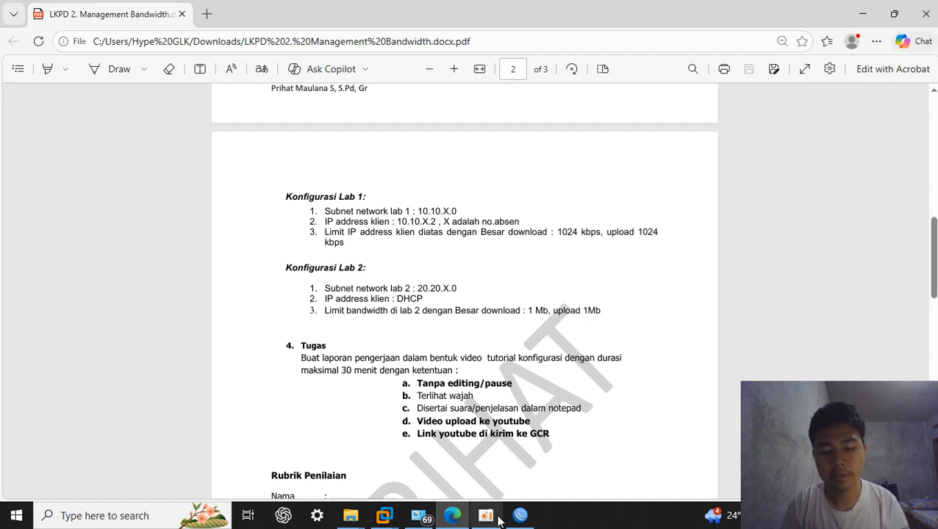
pyautogui.moveTo(498, 520)
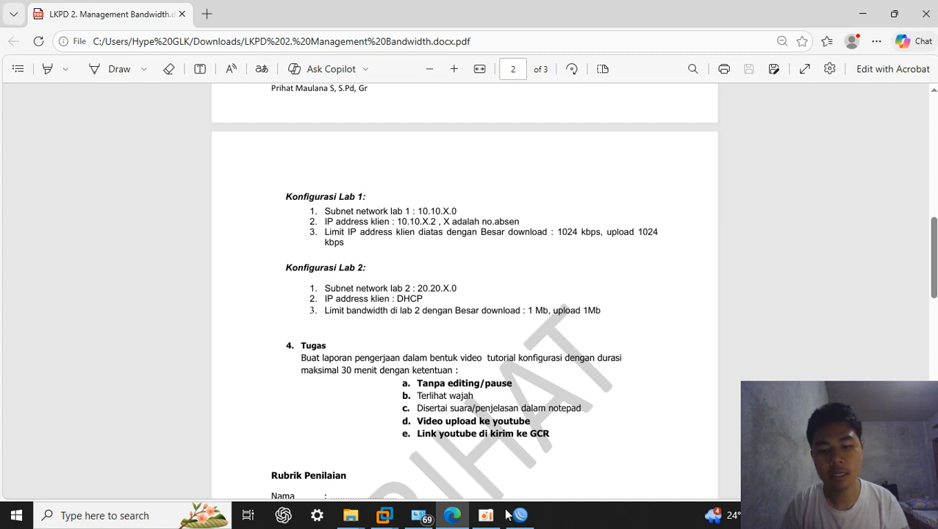
pyautogui.scroll(1, 477, 221)
pyautogui.scroll(6, 476, 220)
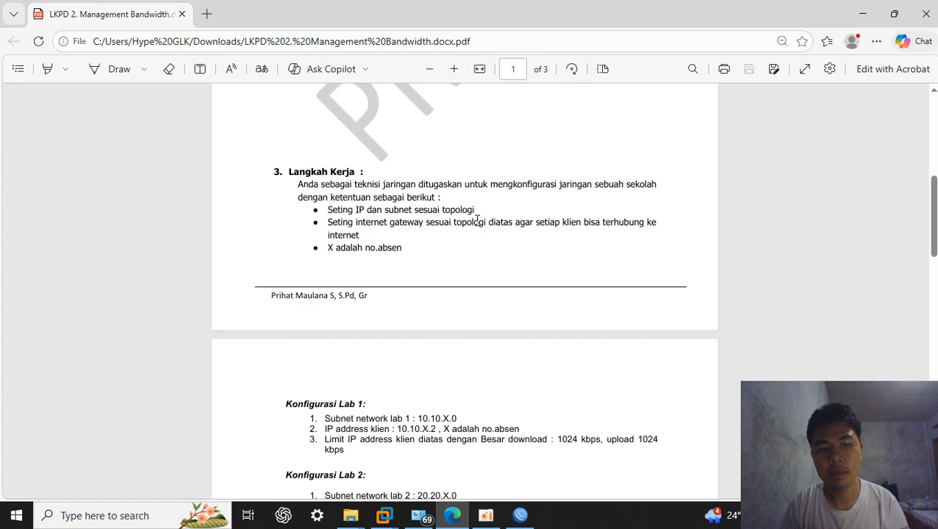
pyautogui.scroll(1, 484, 217)
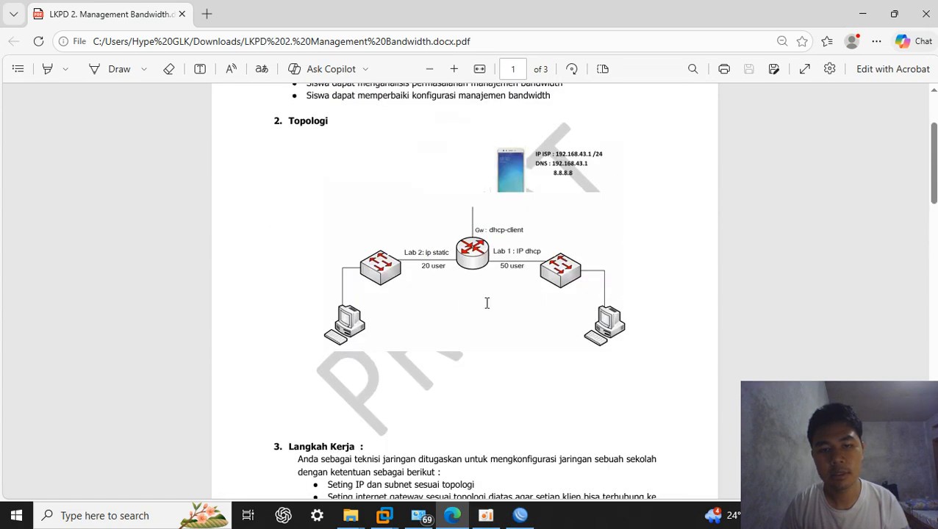
# Return to WinBox, set the lab 1 queue's upload and download max limits to 1M, and save the queue.
pyautogui.click(520, 516)
pyautogui.click(235, 210)
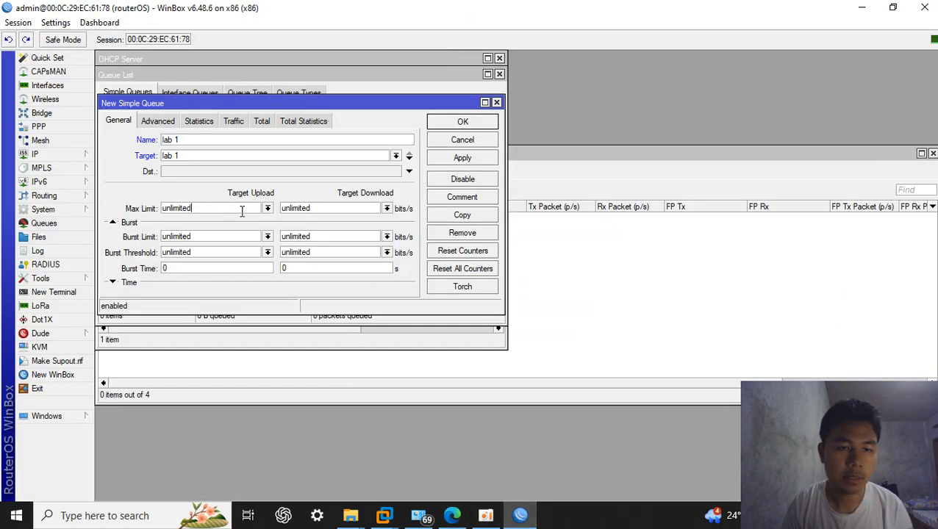
pyautogui.click(267, 208)
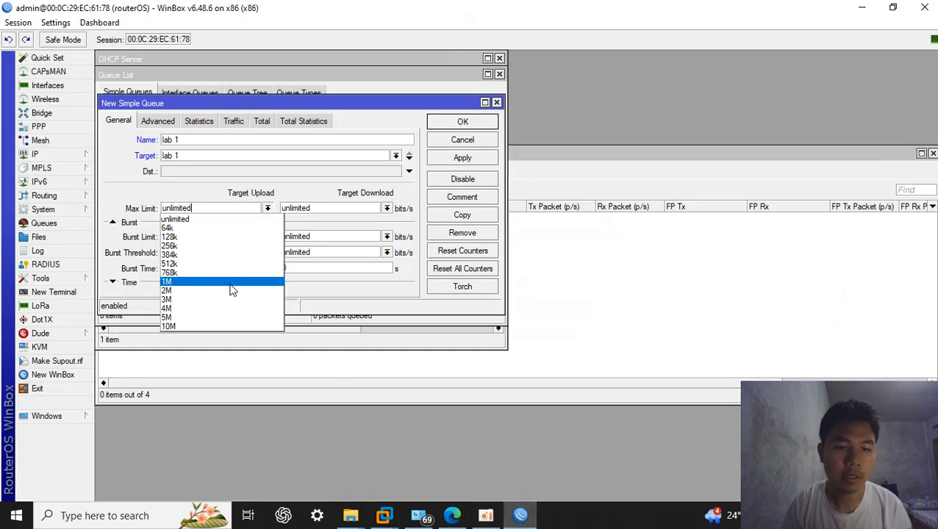
pyautogui.click(229, 282)
pyautogui.click(268, 209)
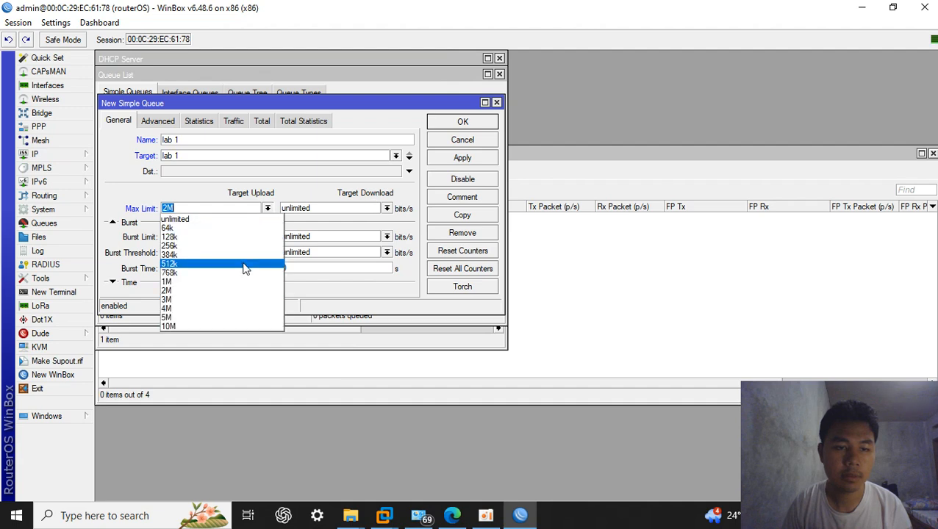
pyautogui.click(232, 283)
pyautogui.click(387, 208)
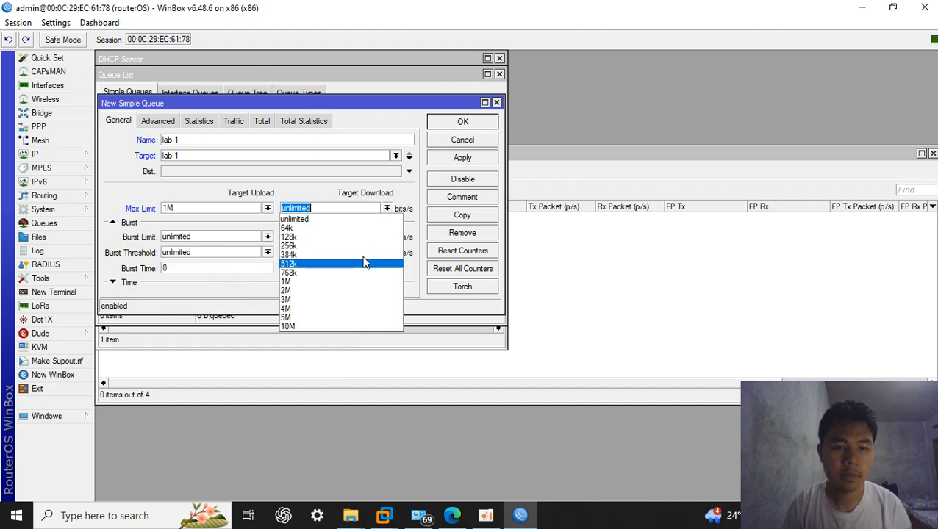
pyautogui.click(367, 278)
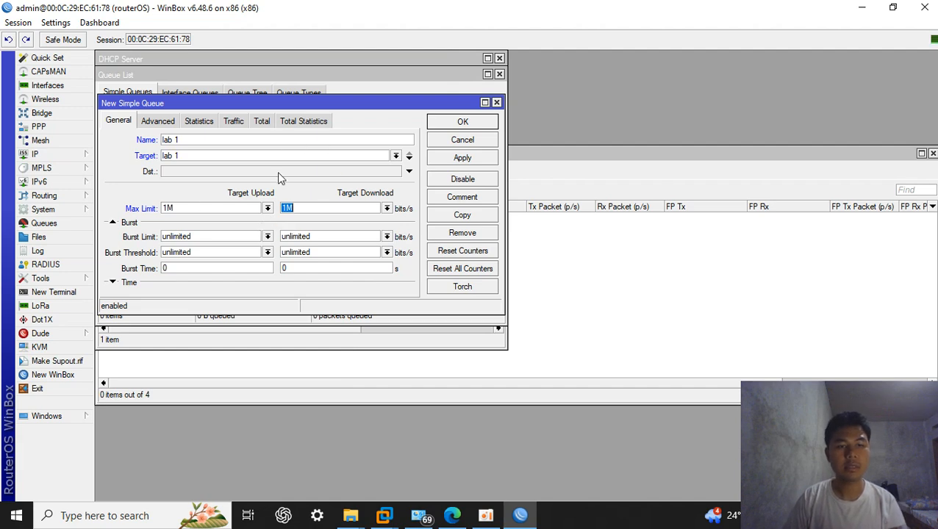
pyautogui.click(463, 124)
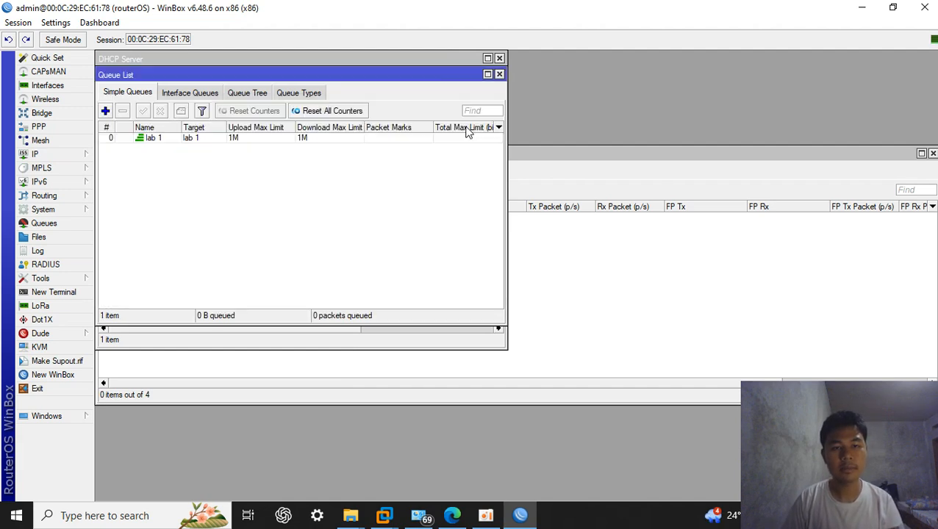
# Start another simple queue named lab 2 with the lab 2 interface as its target.
pyautogui.click(105, 111)
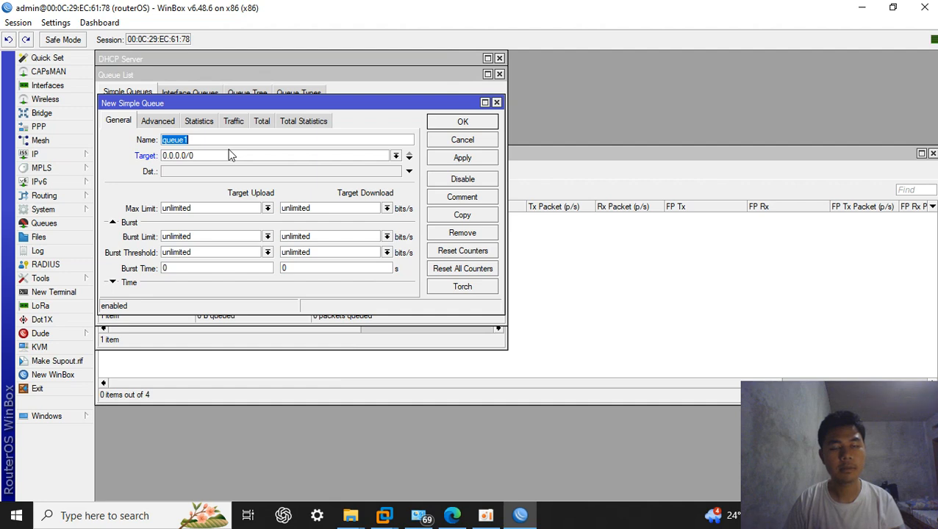
pyautogui.write('lab 2')
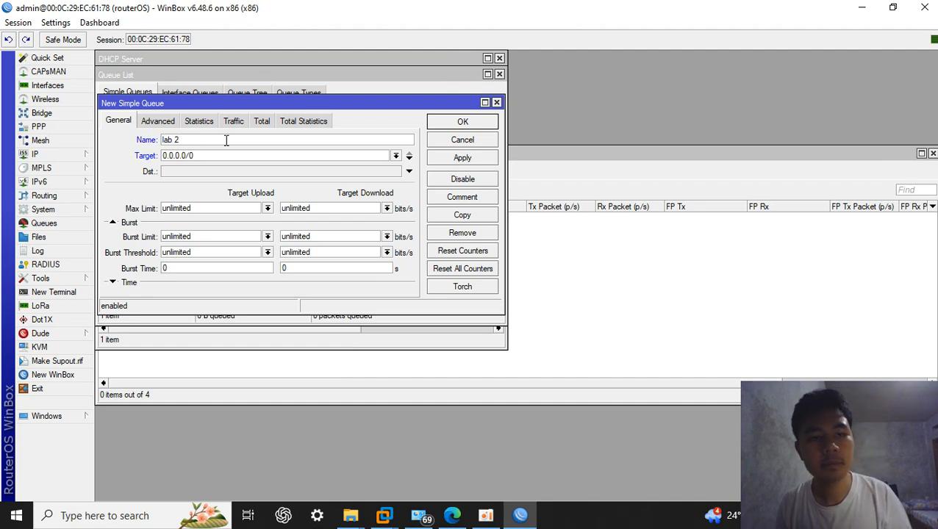
pyautogui.click(396, 155)
pyautogui.click(324, 192)
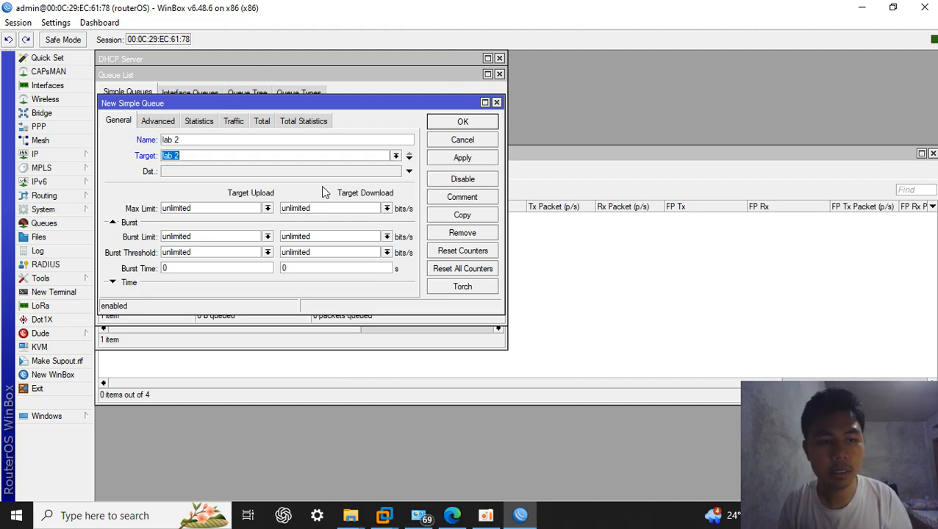
# Set the lab 2 queue's upload and download max limits to 1M and save the queue.
pyautogui.click(267, 208)
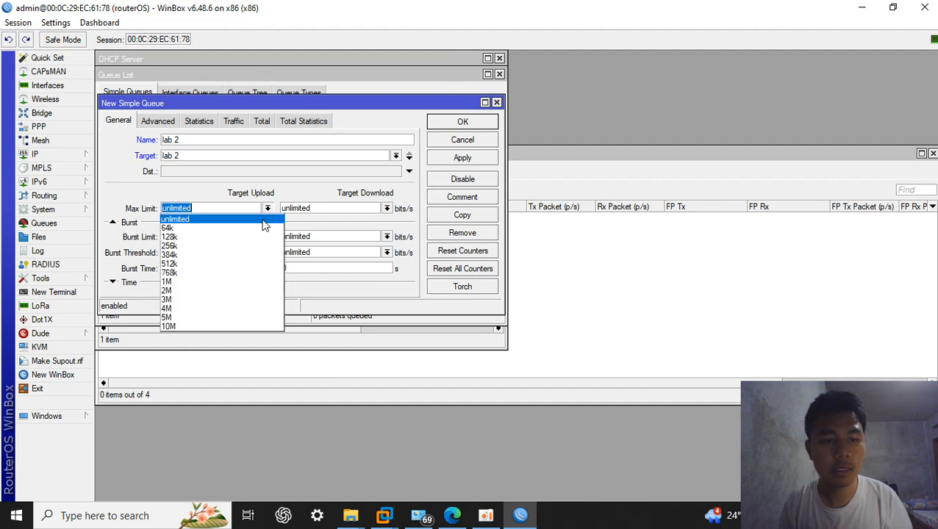
pyautogui.click(239, 281)
pyautogui.click(387, 208)
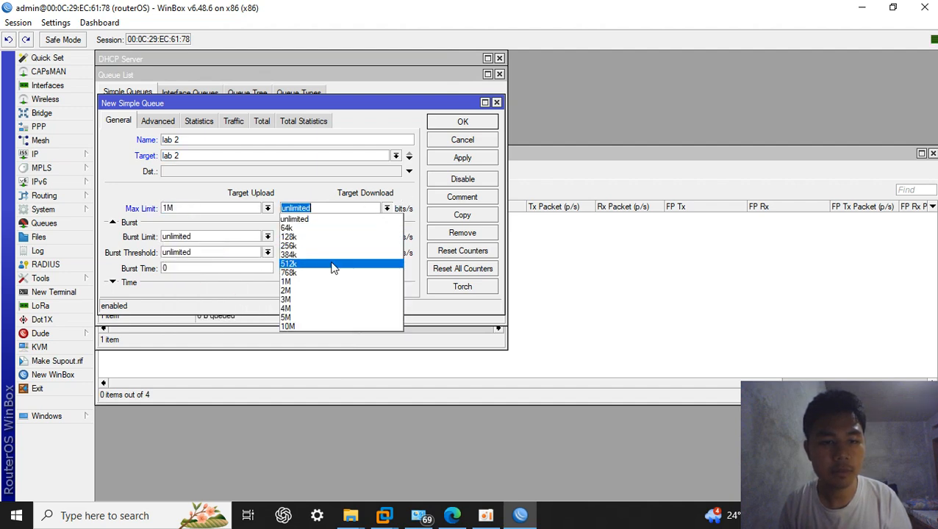
pyautogui.click(324, 281)
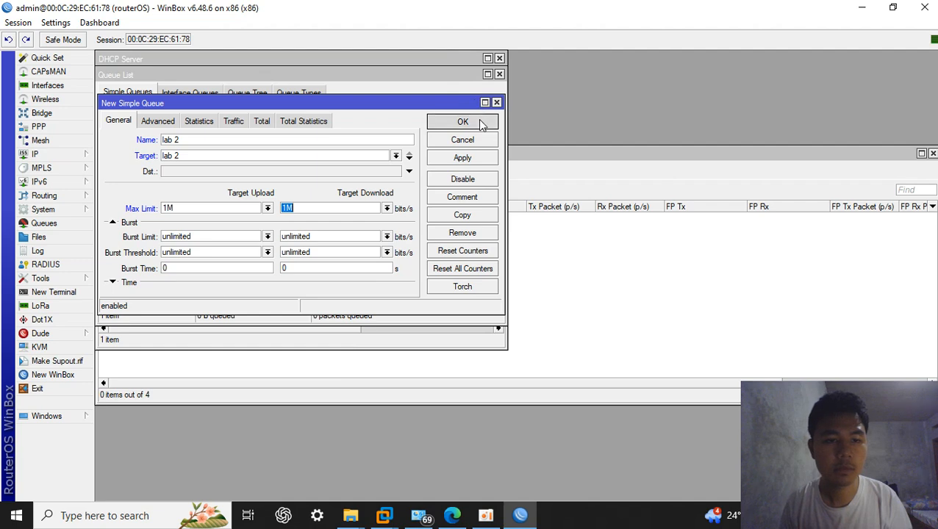
pyautogui.click(463, 122)
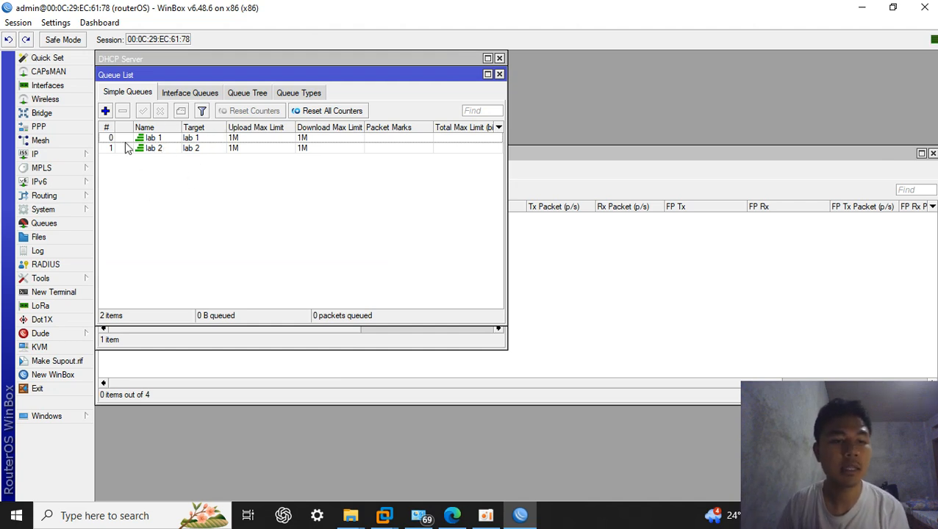
pyautogui.click(213, 137)
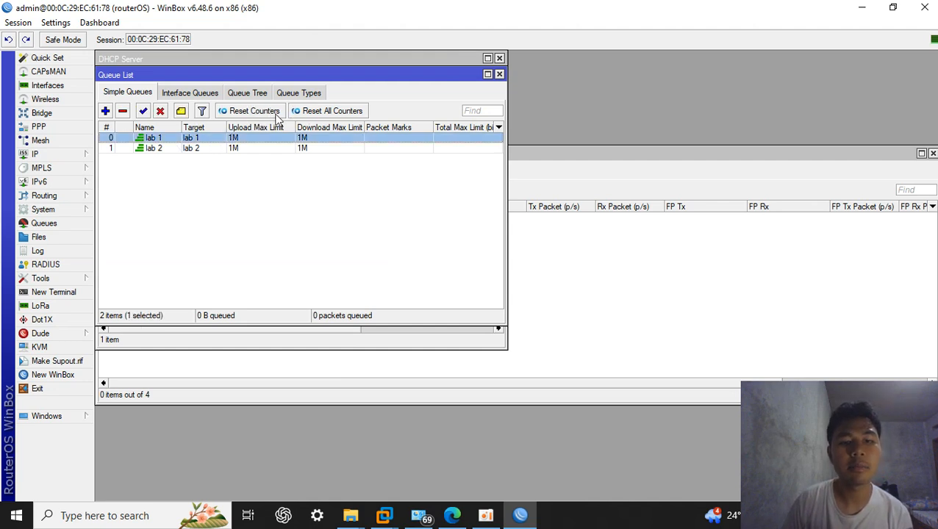
pyautogui.click(256, 147)
pyautogui.click(258, 138)
pyautogui.click(259, 147)
pyautogui.click(260, 137)
pyautogui.click(259, 147)
pyautogui.click(260, 138)
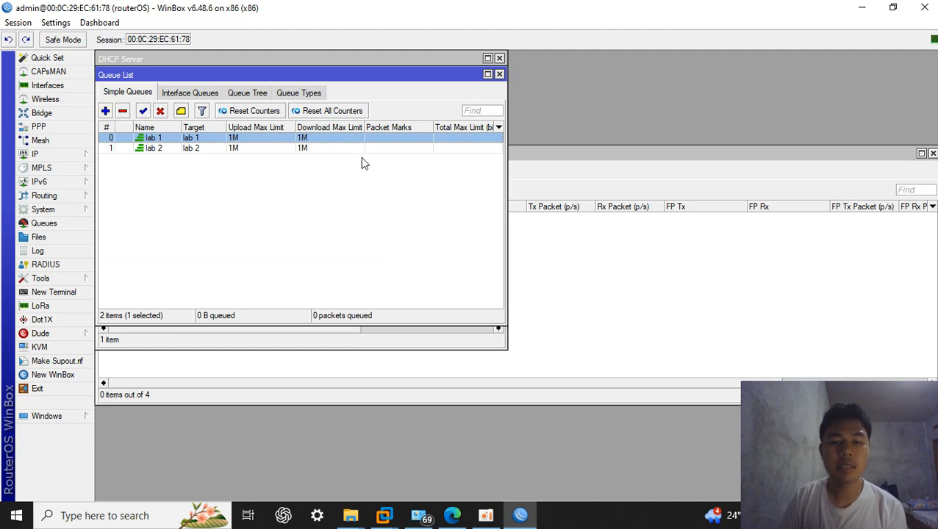
# Switch to the Network Connections window, refresh it, and check the IPv4 connection details of VMware Network Adapter VMnet1.
pyautogui.click(418, 515)
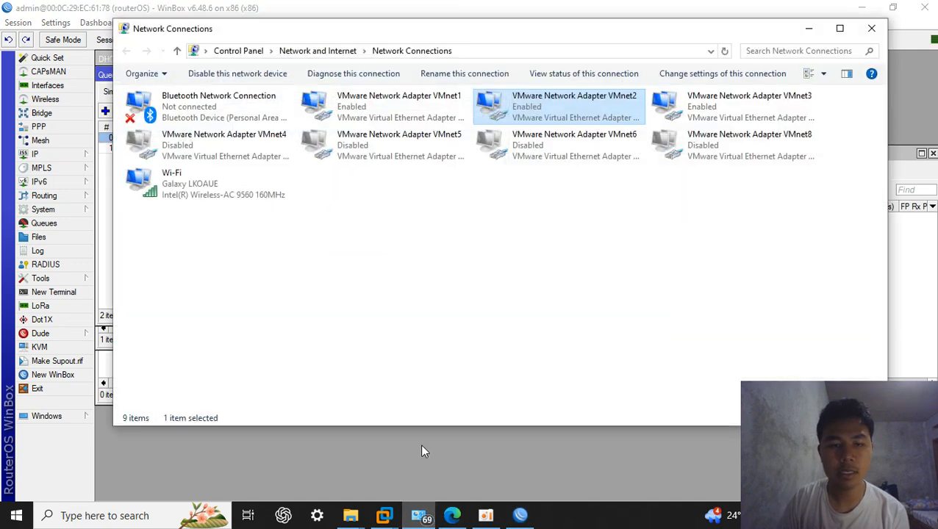
pyautogui.rightClick(390, 259)
pyautogui.click(426, 312)
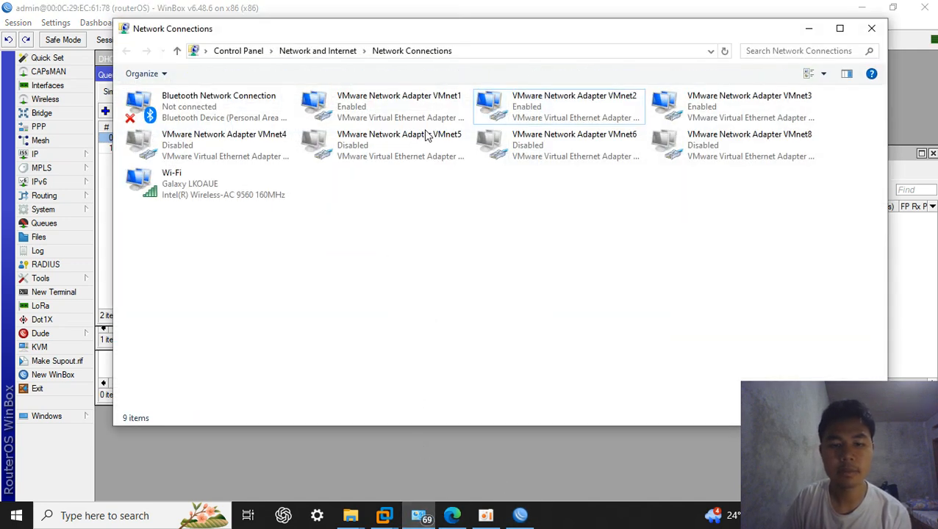
pyautogui.rightClick(421, 109)
pyautogui.click(435, 130)
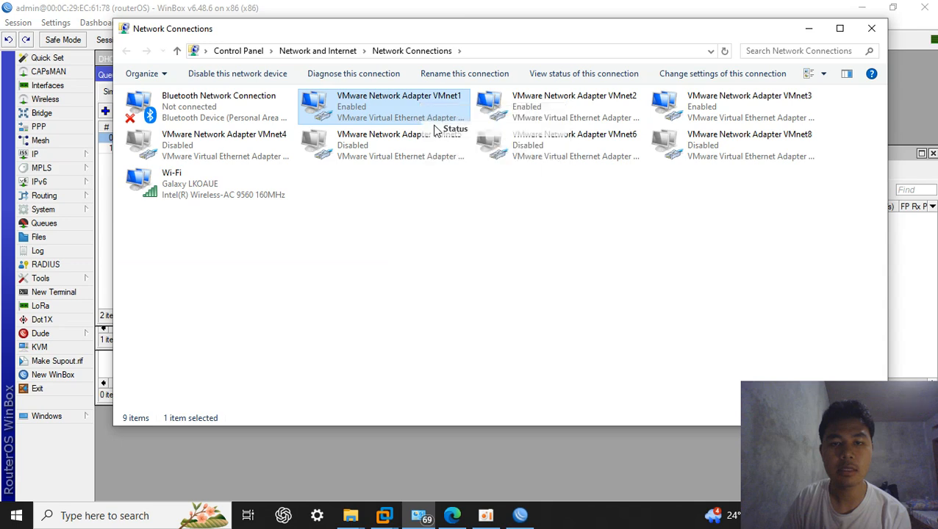
pyautogui.click(391, 250)
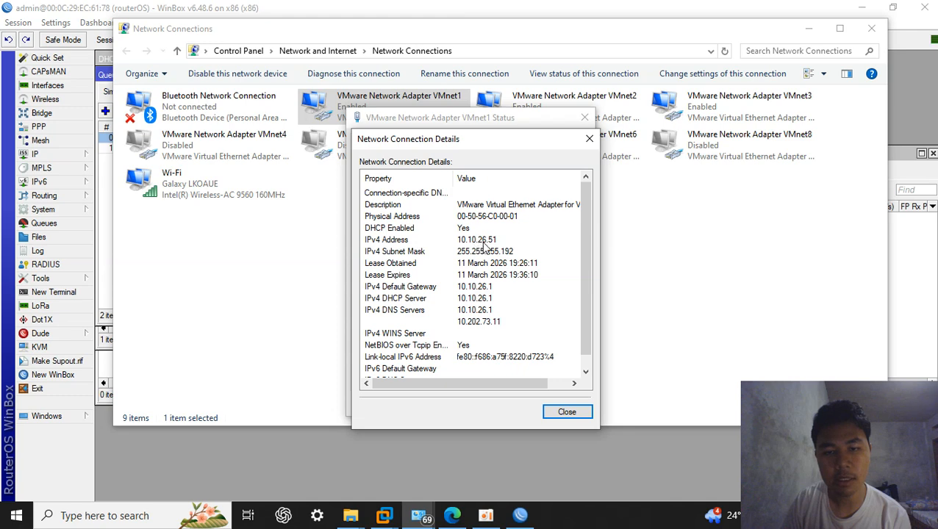
pyautogui.click(567, 412)
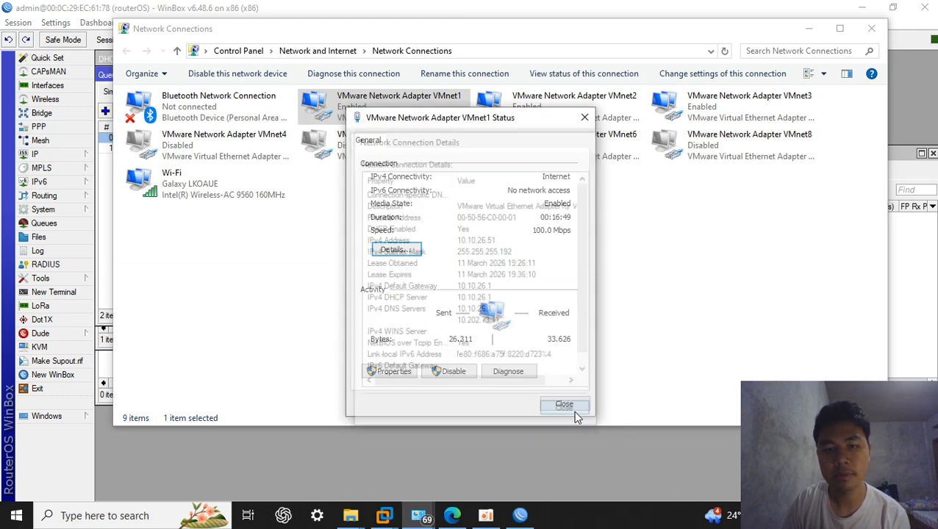
pyautogui.click(562, 403)
# View the IPv4 connection details of VMware Network Adapter VMnet2, close them, and refresh the connections list.
pyautogui.rightClick(572, 117)
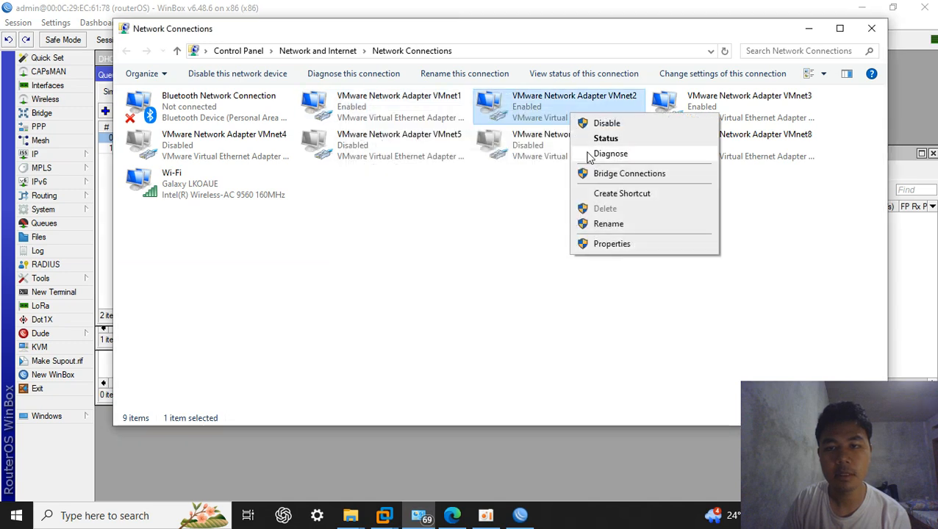
pyautogui.click(591, 140)
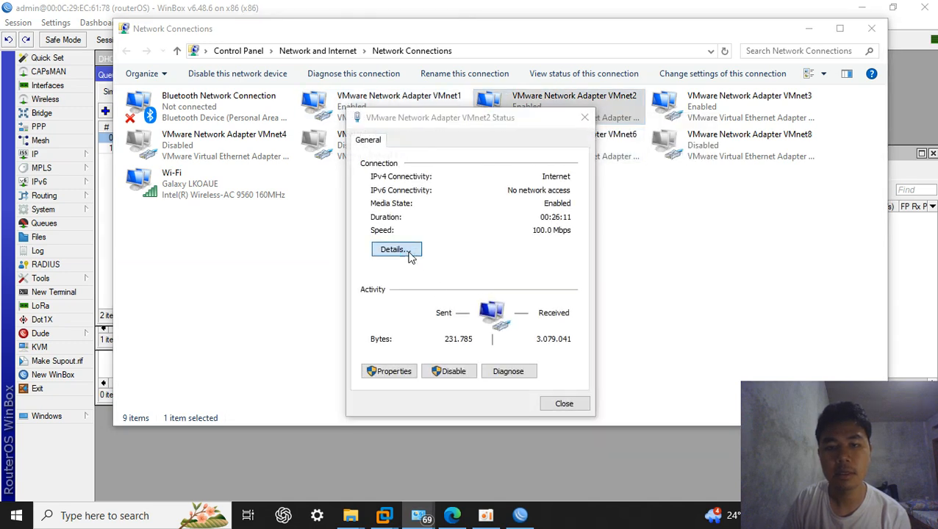
pyautogui.click(407, 252)
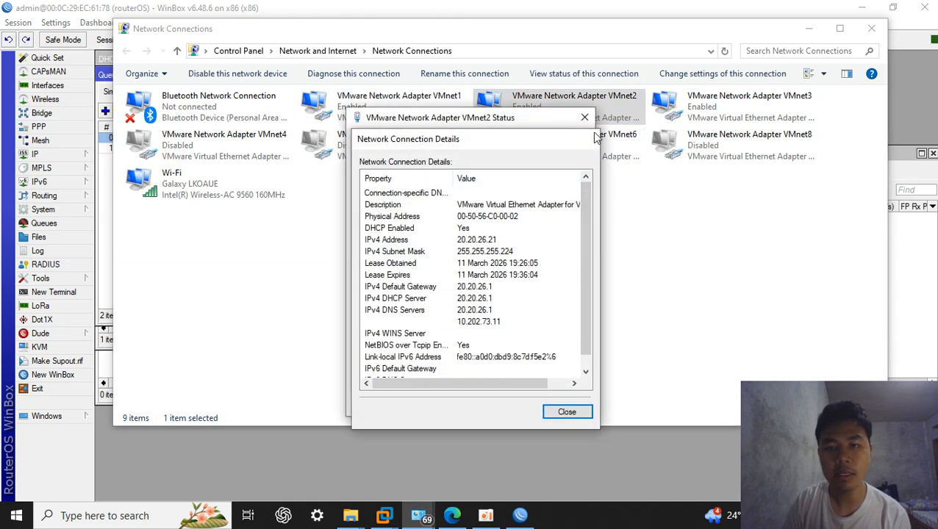
pyautogui.click(589, 139)
pyautogui.click(584, 118)
pyautogui.rightClick(550, 221)
pyautogui.click(589, 274)
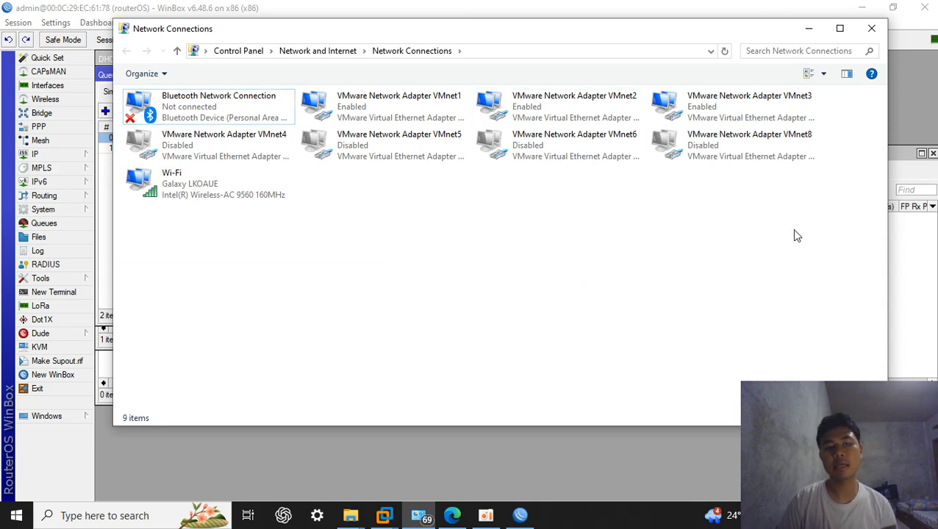
# Disable VMware Network Adapter VMnet2 and refresh the connections list.
pyautogui.click(560, 123)
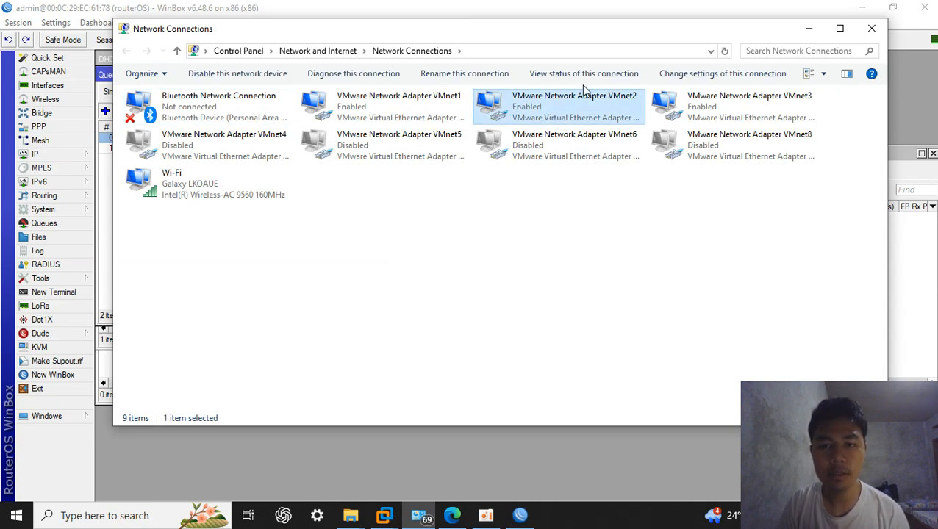
pyautogui.rightClick(585, 114)
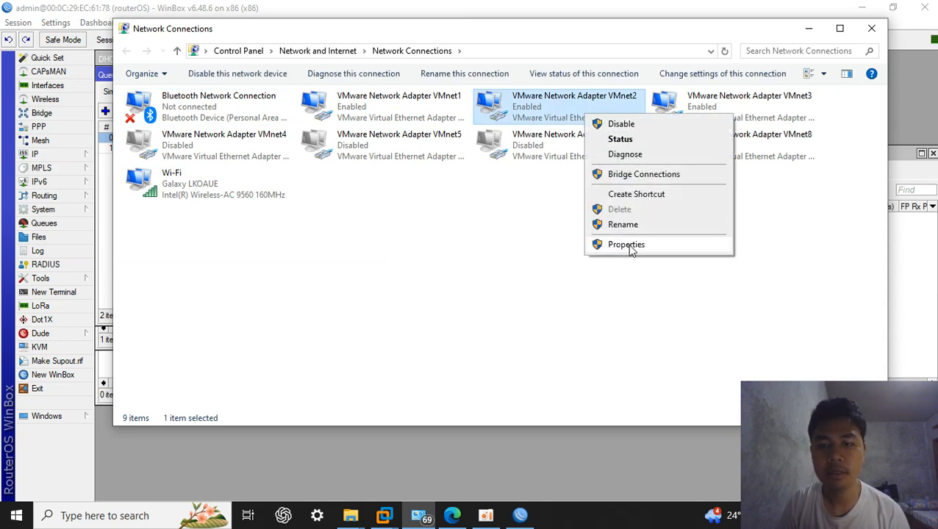
pyautogui.click(621, 124)
pyautogui.rightClick(522, 266)
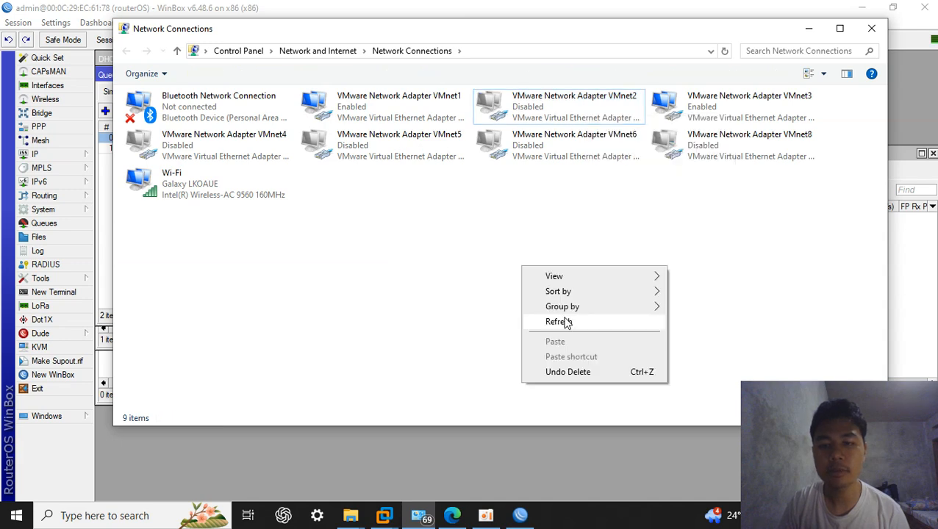
pyautogui.click(564, 322)
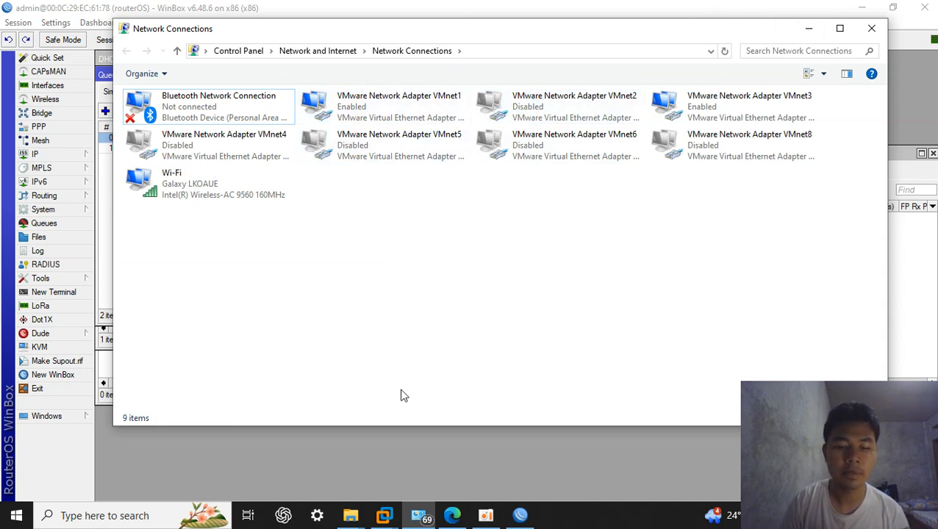
# Open a Command Prompt, trace the route with tracert google.com, stop the trace, and minimize the window.
pyautogui.press('super+r')
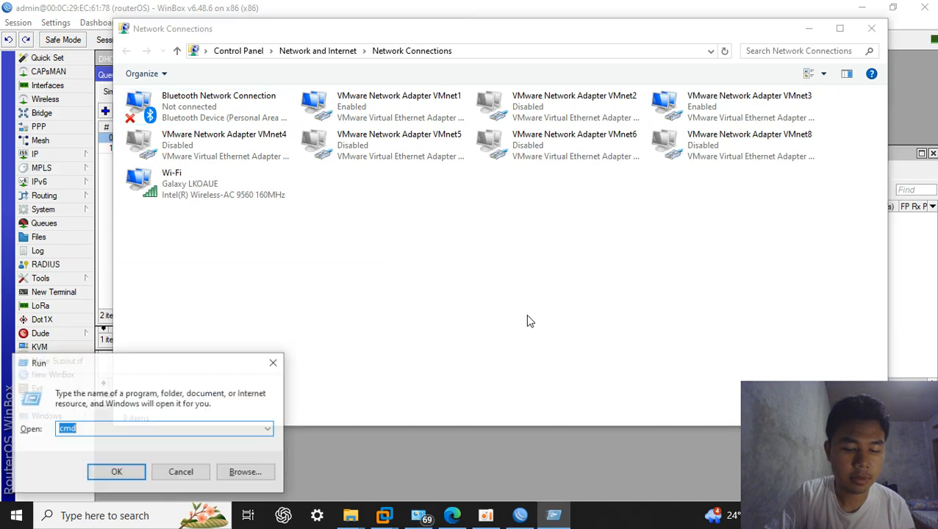
pyautogui.press('Return')
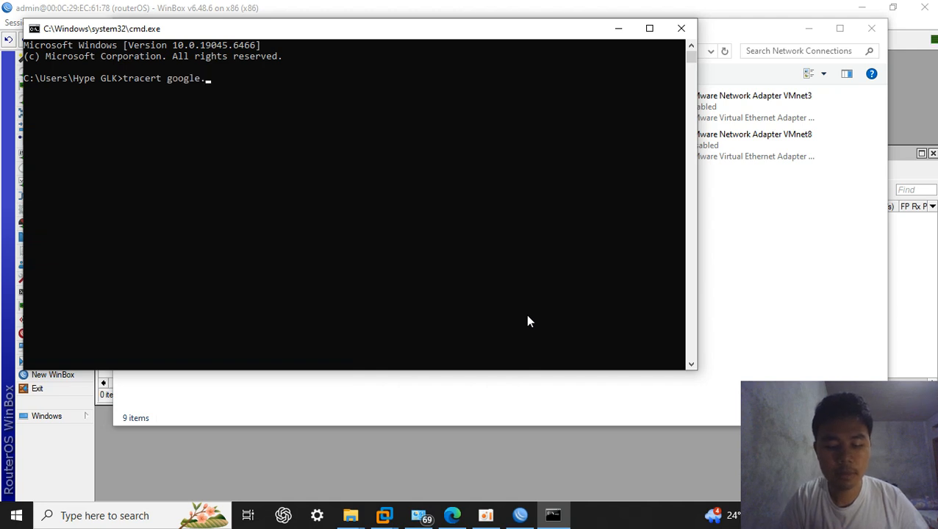
pyautogui.press('Return')
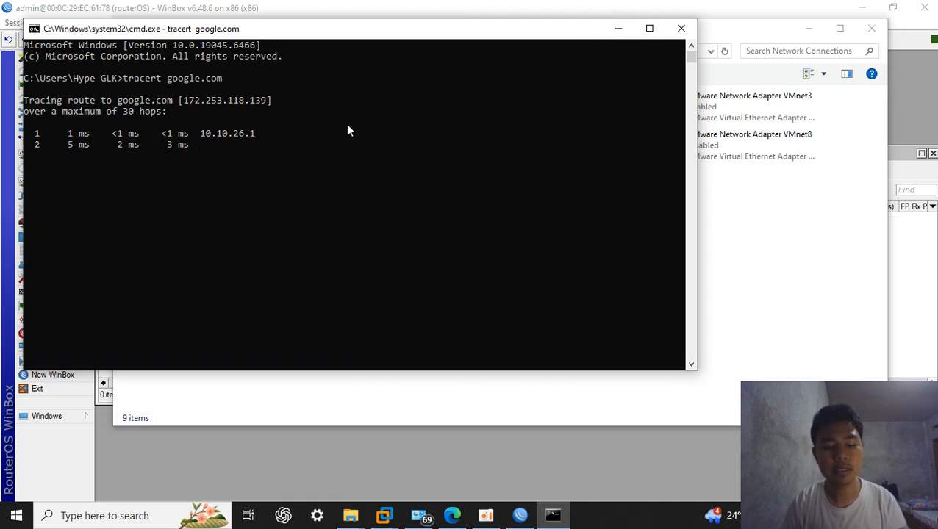
pyautogui.hotkey('ctrl', 'c')
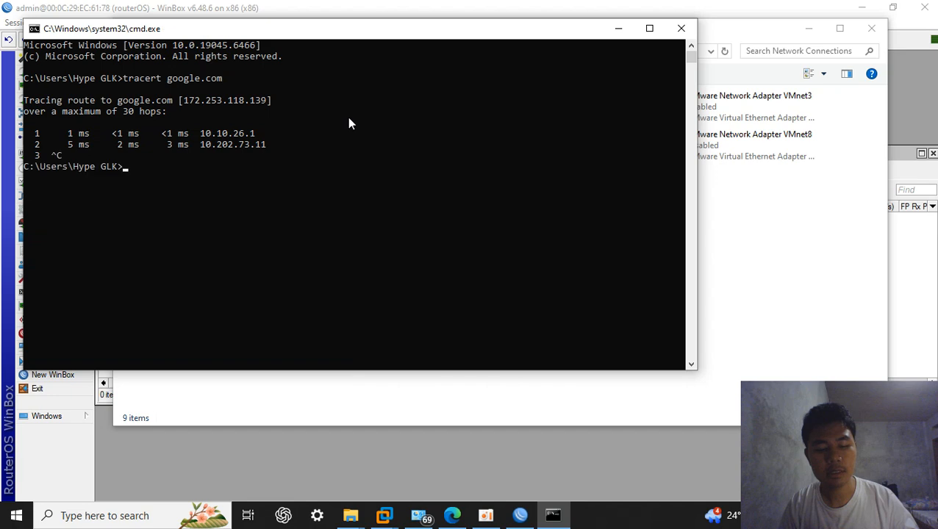
pyautogui.click(618, 28)
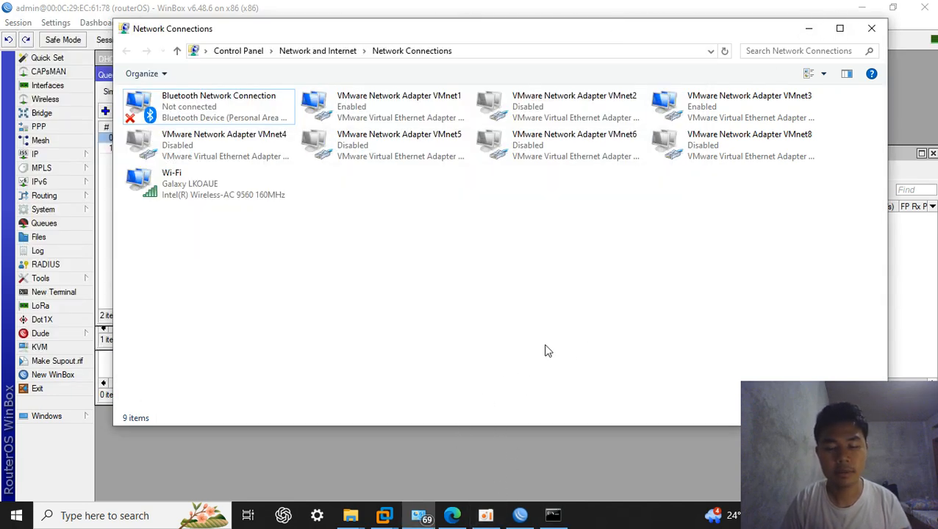
# Minimize the open windows to reach the desktop, refresh it, and launch Google Chrome with the first profile.
pyautogui.click(807, 29)
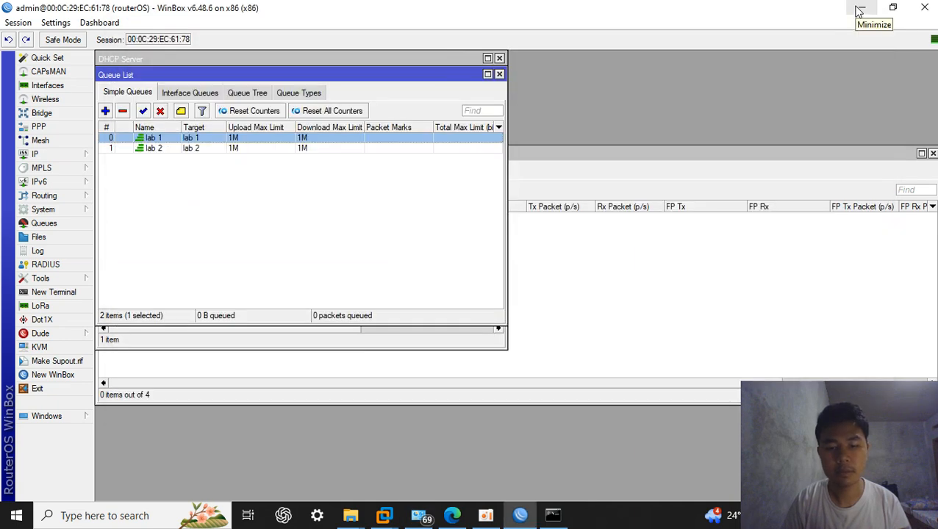
pyautogui.click(859, 10)
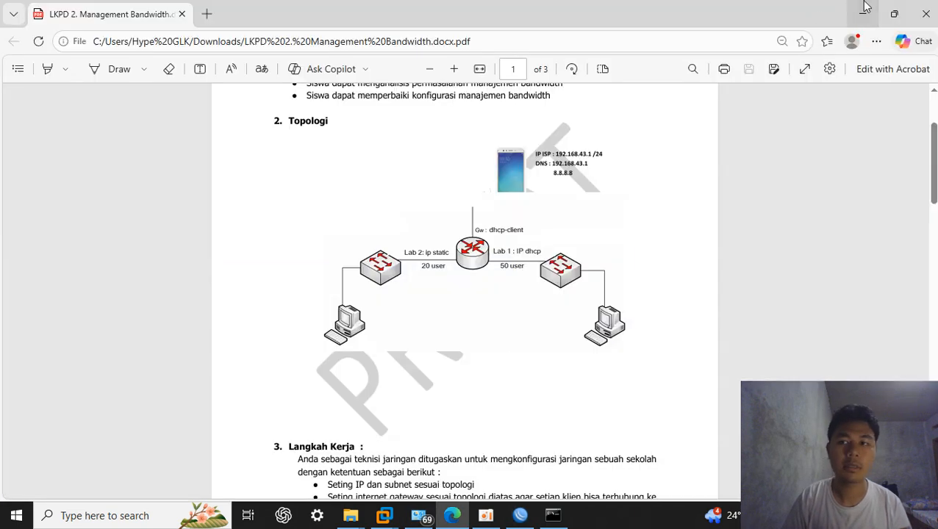
pyautogui.click(861, 7)
pyautogui.click(864, 7)
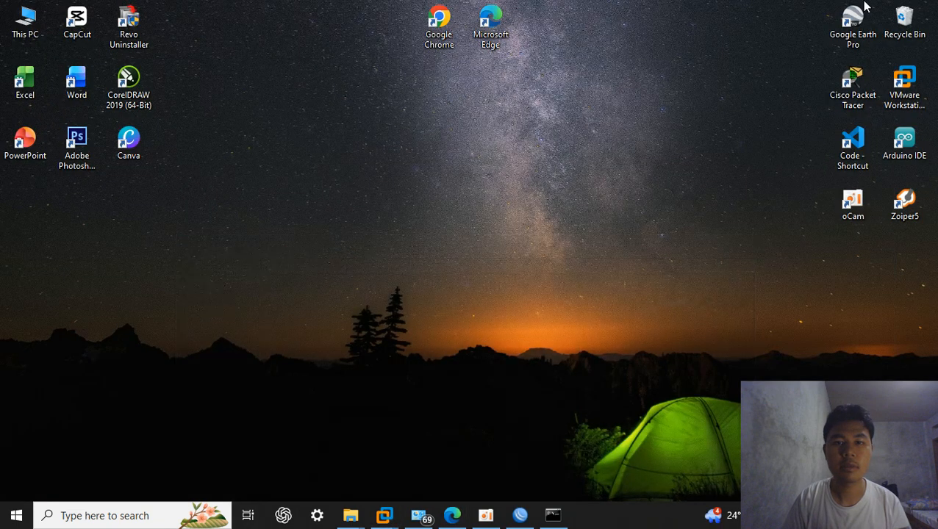
pyautogui.rightClick(495, 247)
pyautogui.click(523, 287)
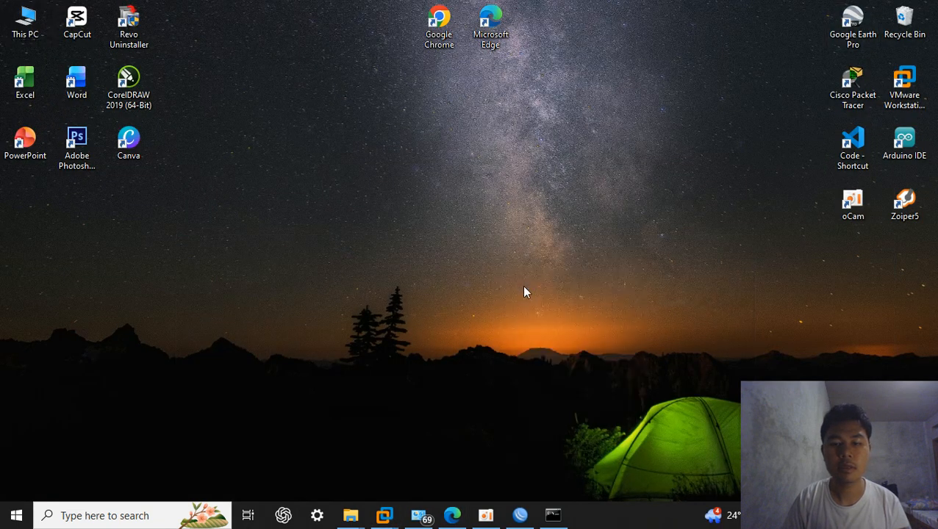
pyautogui.doubleClick(441, 24)
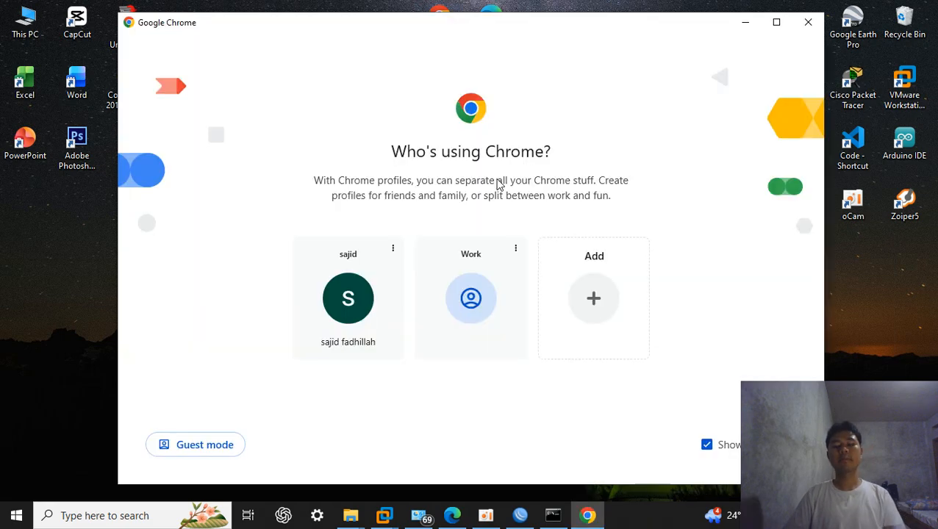
pyautogui.click(360, 312)
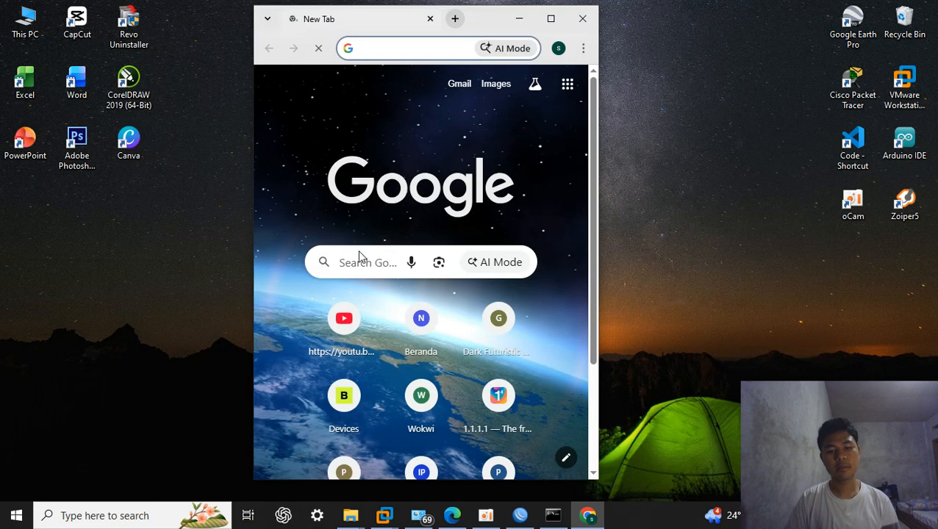
# Search Google for speed test, maximize the browser window, and run the internet speed test.
pyautogui.click(363, 260)
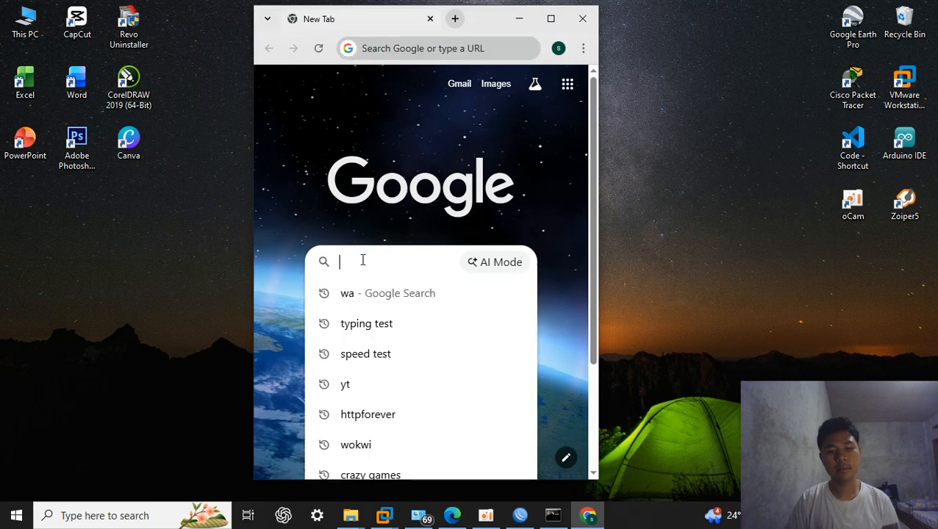
pyautogui.click(378, 356)
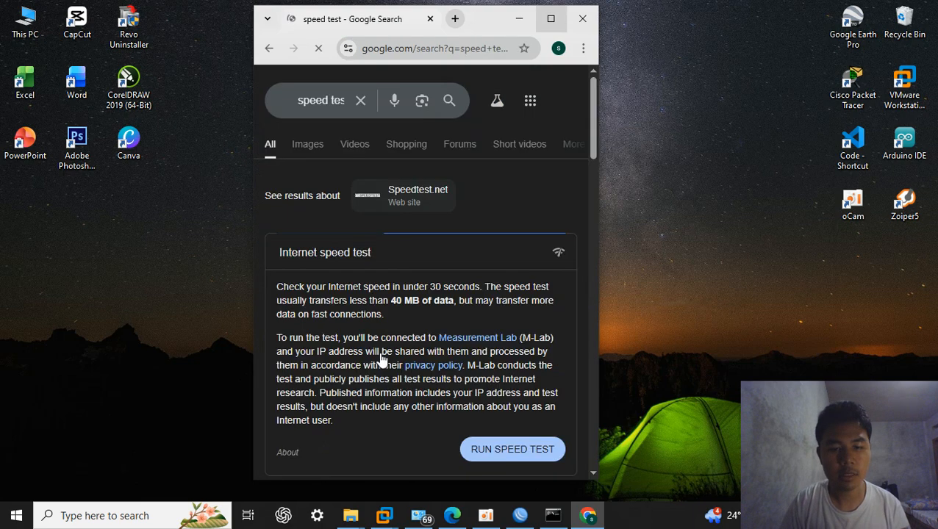
pyautogui.click(552, 16)
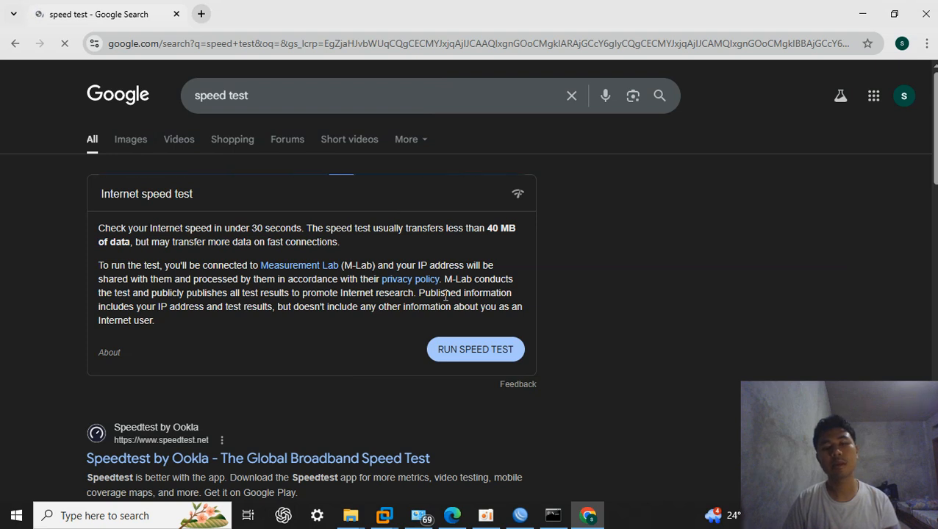
pyautogui.click(466, 351)
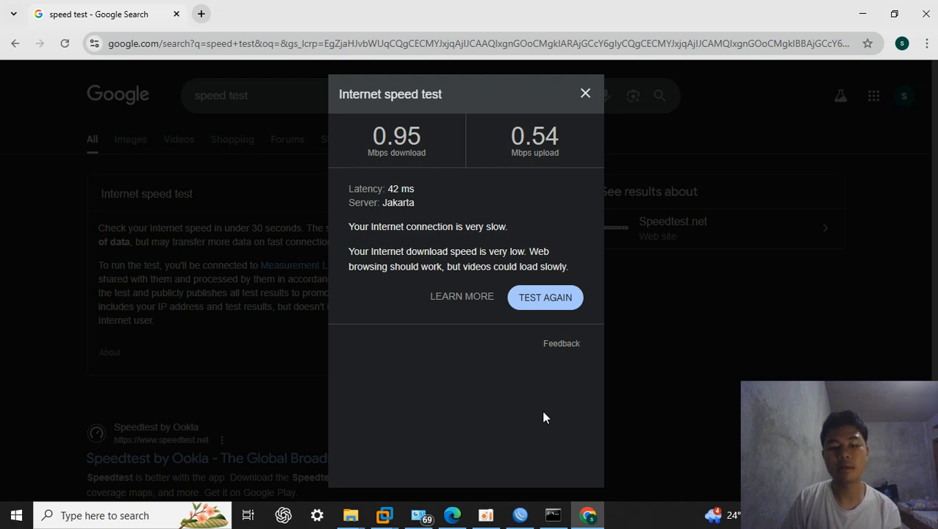
# Disable the lab 1 simple queue in WinBox and rerun the internet speed test in Chrome.
pyautogui.click(520, 515)
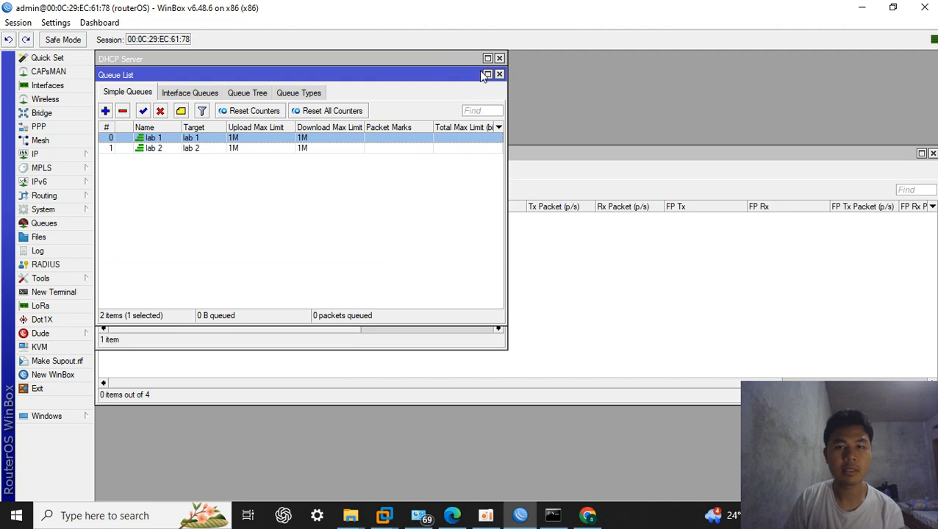
pyautogui.click(163, 116)
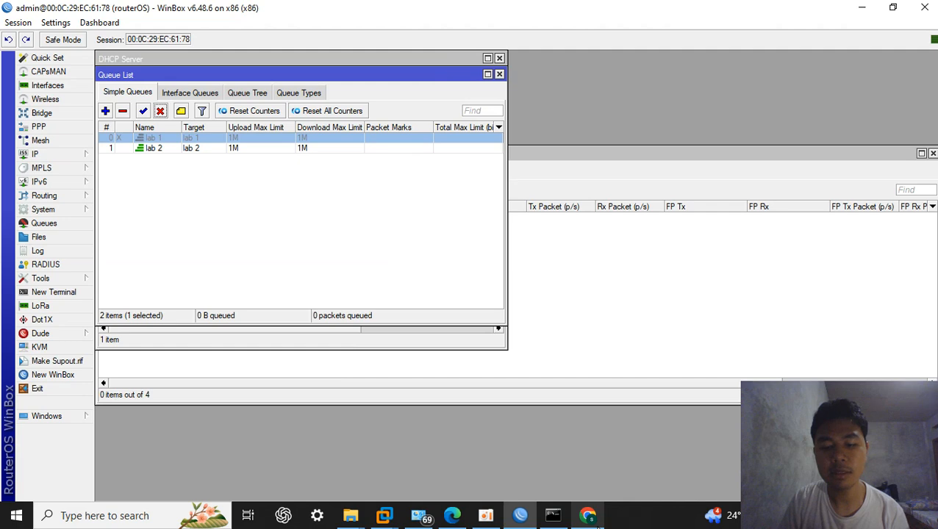
pyautogui.moveTo(588, 514)
pyautogui.click(590, 488)
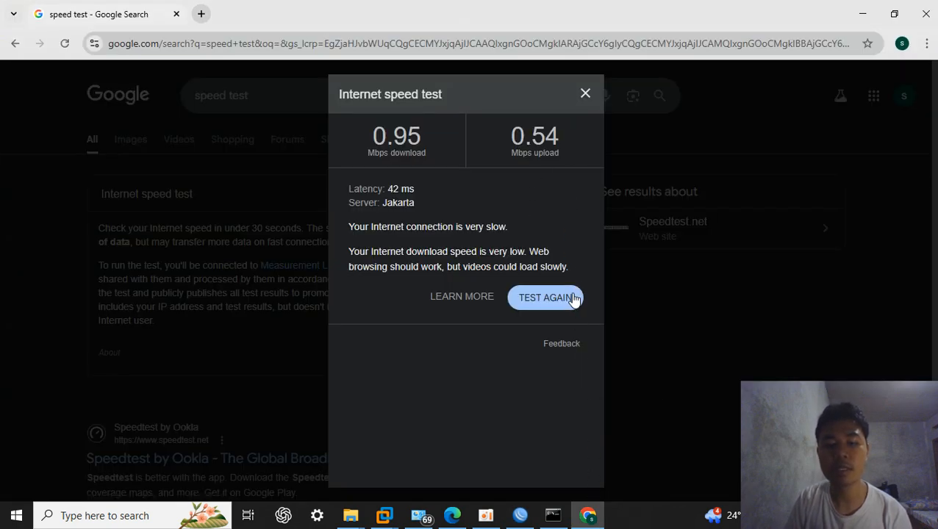
pyautogui.click(544, 298)
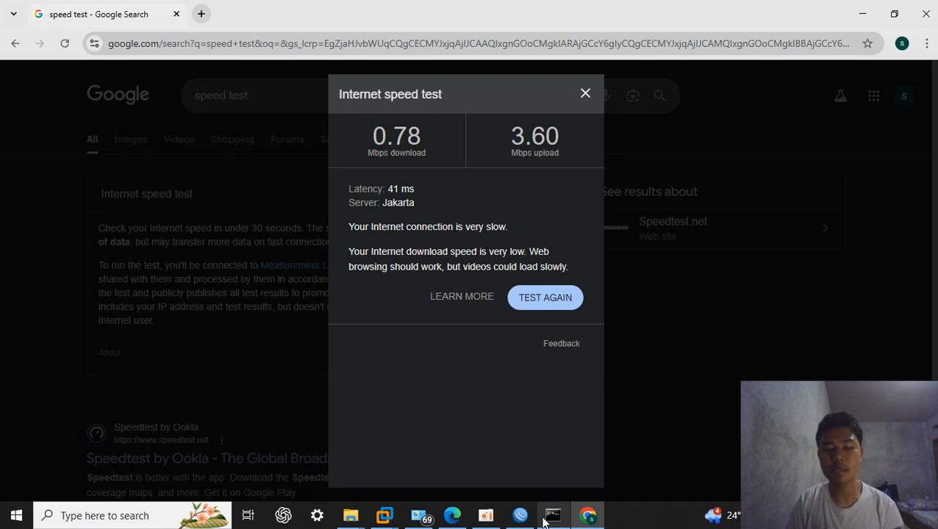
# Compare the speed test result in Chrome with WinBox's queue list, re-enable the lab 1 queue, and select the lab 2 queue.
pyautogui.moveTo(520, 514)
pyautogui.click(519, 485)
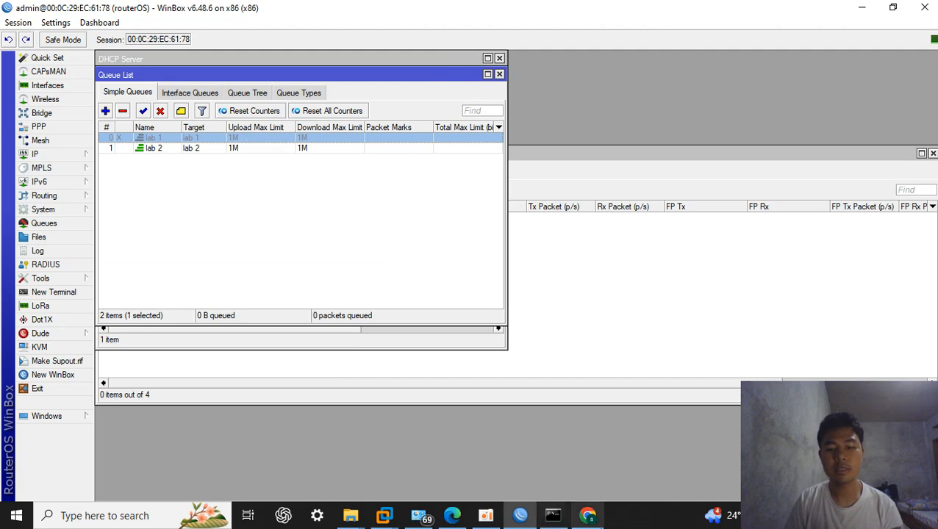
pyautogui.moveTo(586, 514)
pyautogui.click(565, 458)
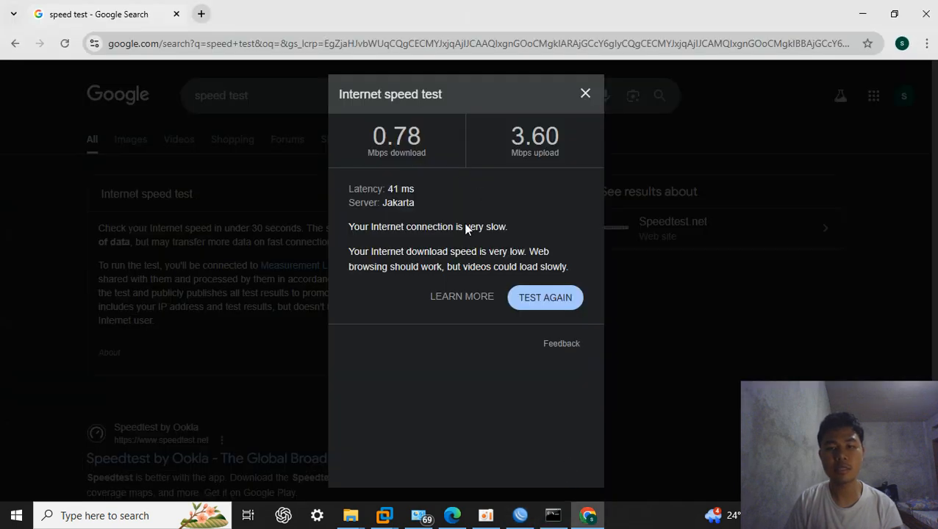
pyautogui.moveTo(520, 515)
pyautogui.click(507, 457)
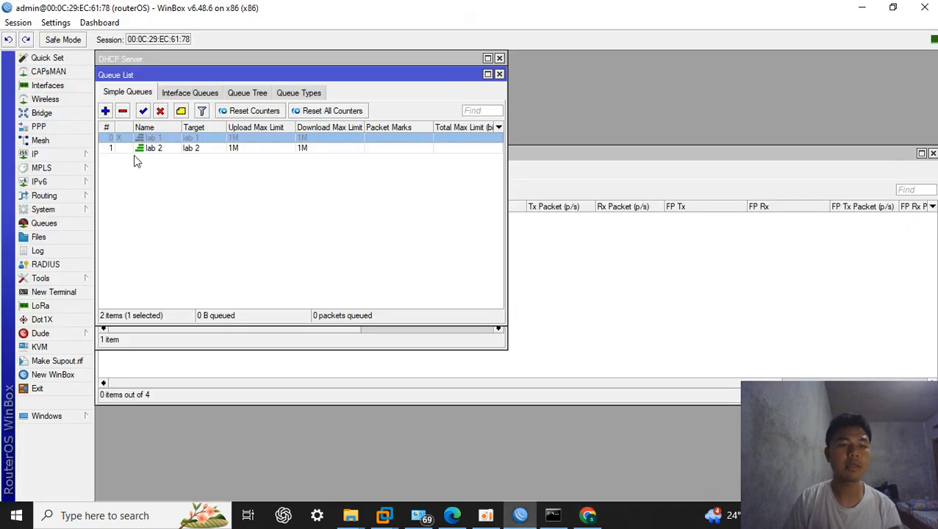
pyautogui.click(142, 110)
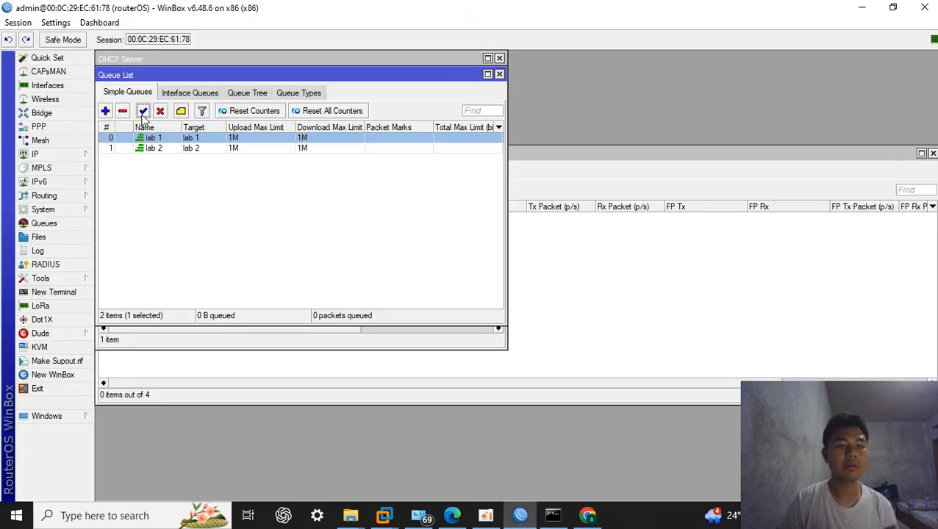
pyautogui.click(323, 148)
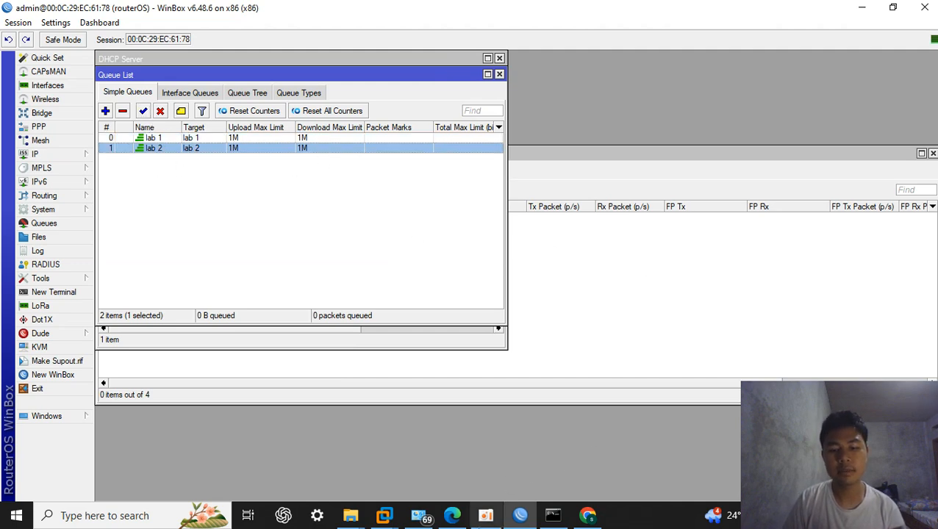
# Switch to the Network Connections window and disable the VMware Network Adapter VMnet1.
pyautogui.click(425, 518)
pyautogui.click(566, 106)
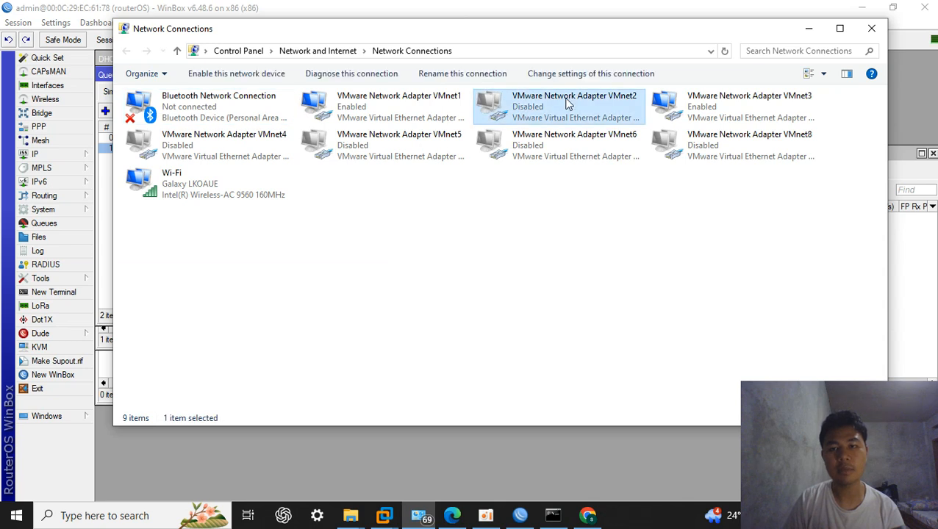
pyautogui.rightClick(424, 119)
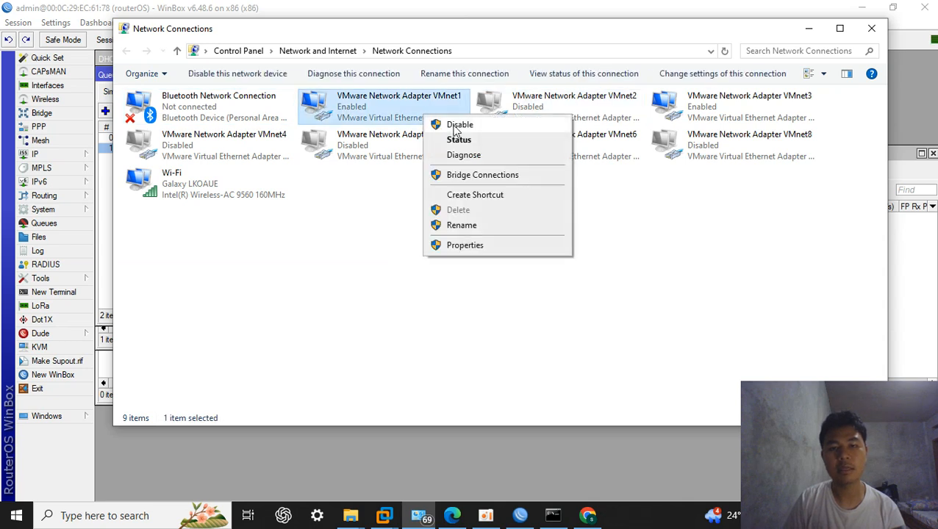
pyautogui.click(451, 128)
# Set VMnet2's IPv4 address to 20.20.26.3 with subnet mask 255.255.255.224 and default gateway 20.20.26.1.
pyautogui.rightClick(534, 123)
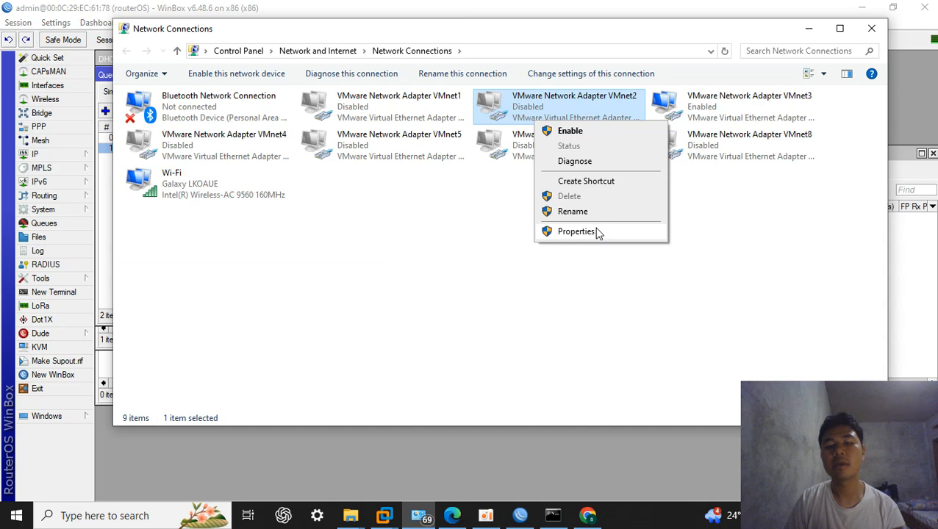
pyautogui.click(596, 234)
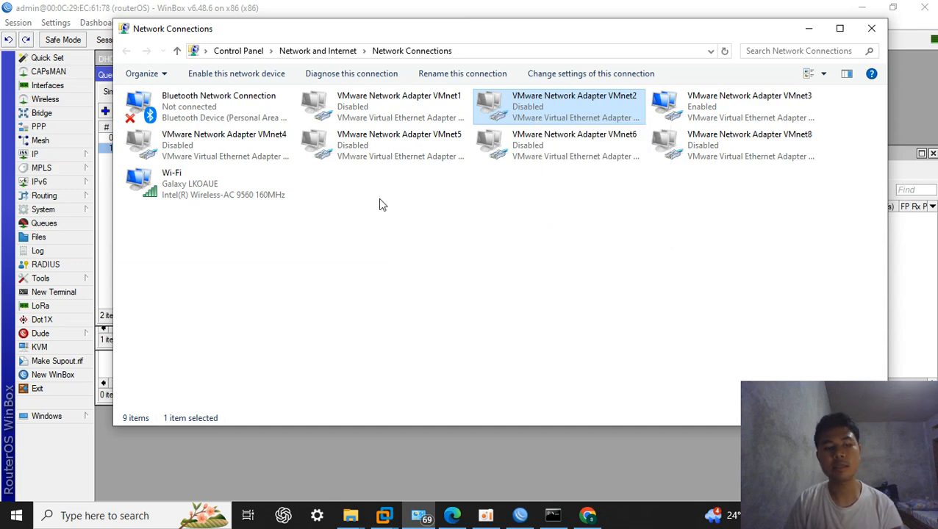
pyautogui.click(281, 243)
pyautogui.click(278, 232)
pyautogui.doubleClick(279, 234)
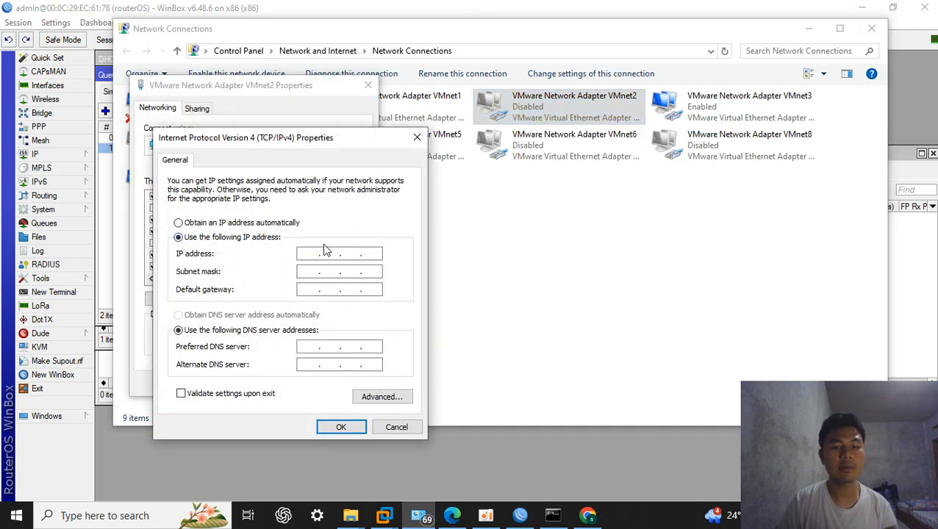
pyautogui.click(311, 253)
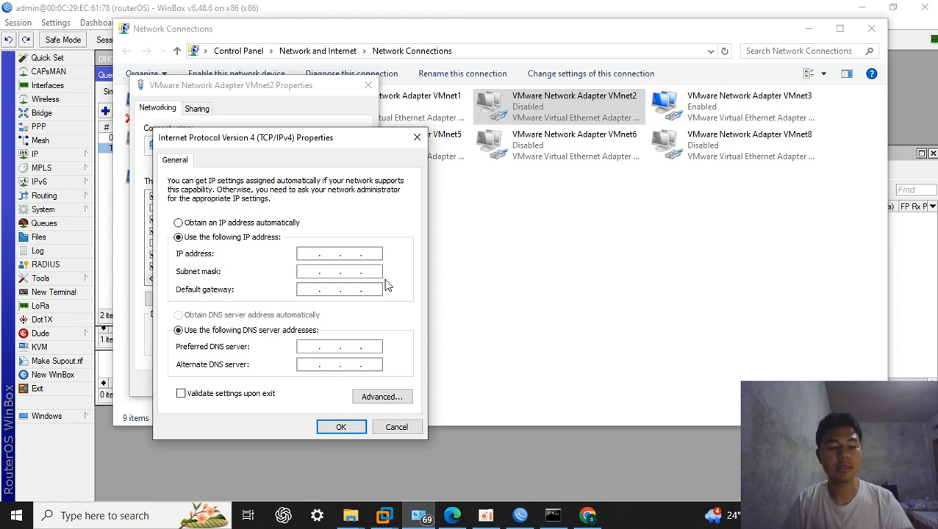
pyautogui.write('20 . 20 . 26 . 3')
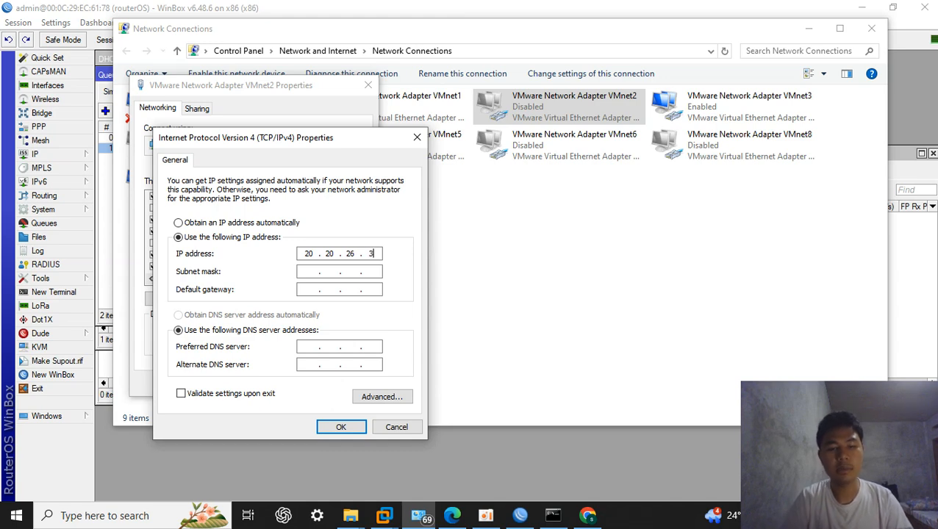
pyautogui.click(316, 271)
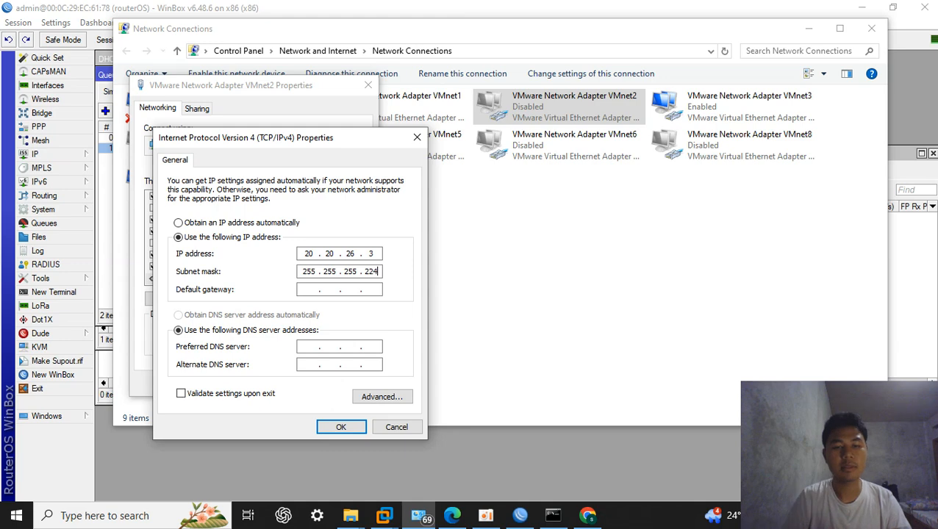
pyautogui.click(319, 290)
pyautogui.write('2')
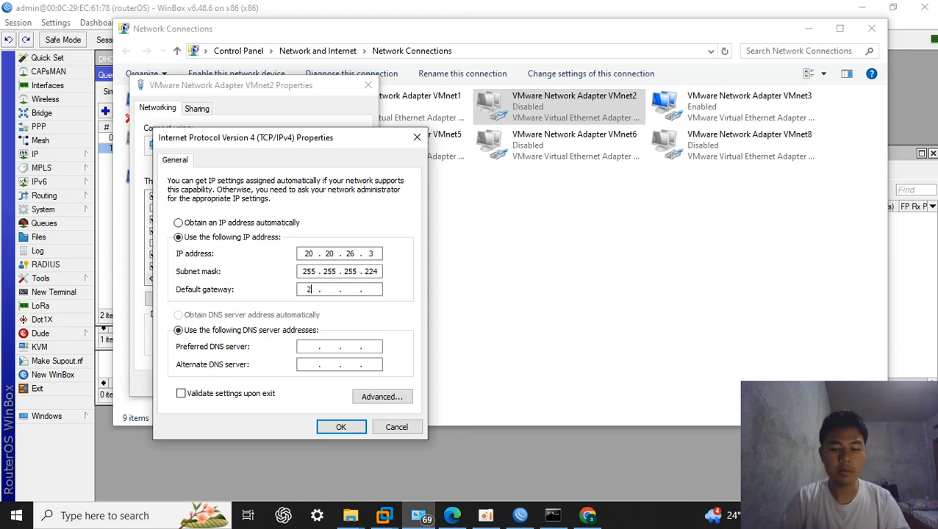
pyautogui.write('0')
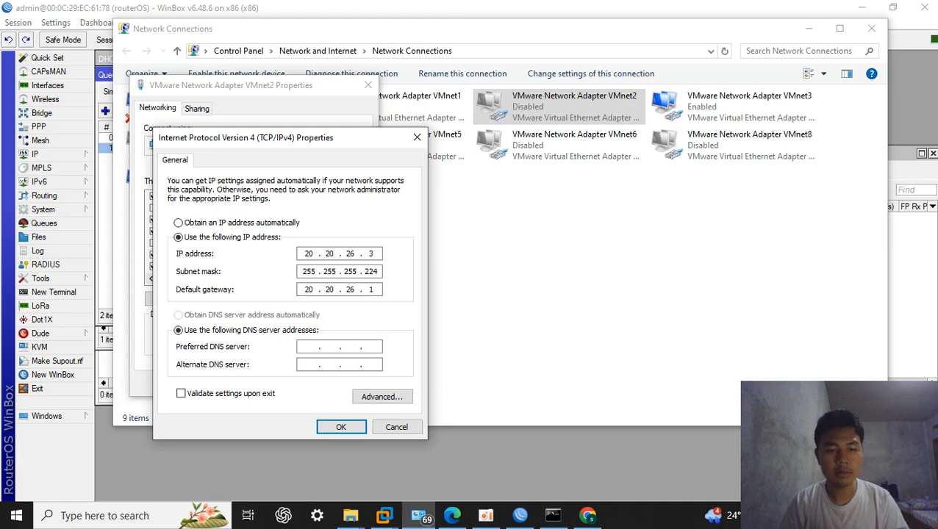
# Set VMnet2's preferred DNS server to 8.8.8.8 and save the adapter properties.
pyautogui.click(309, 346)
pyautogui.write('8 ')
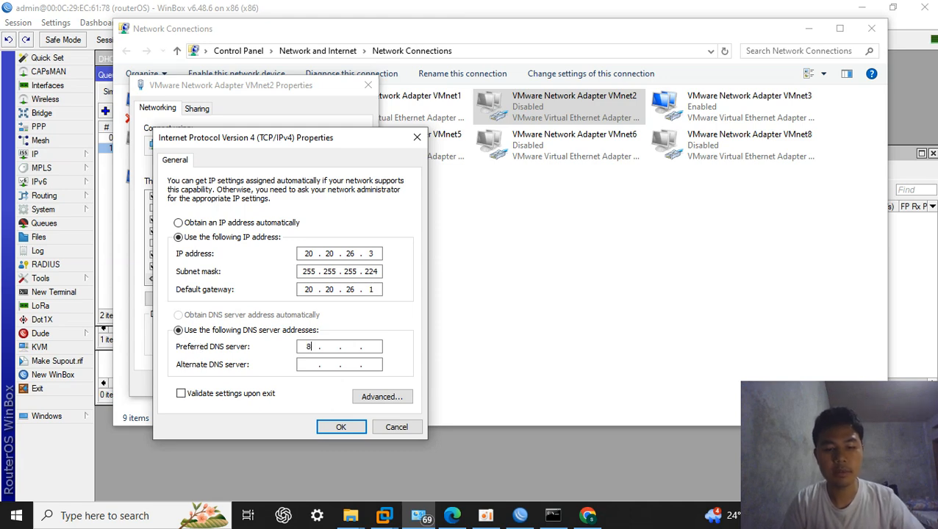
pyautogui.write('. 8 . 8 . 8')
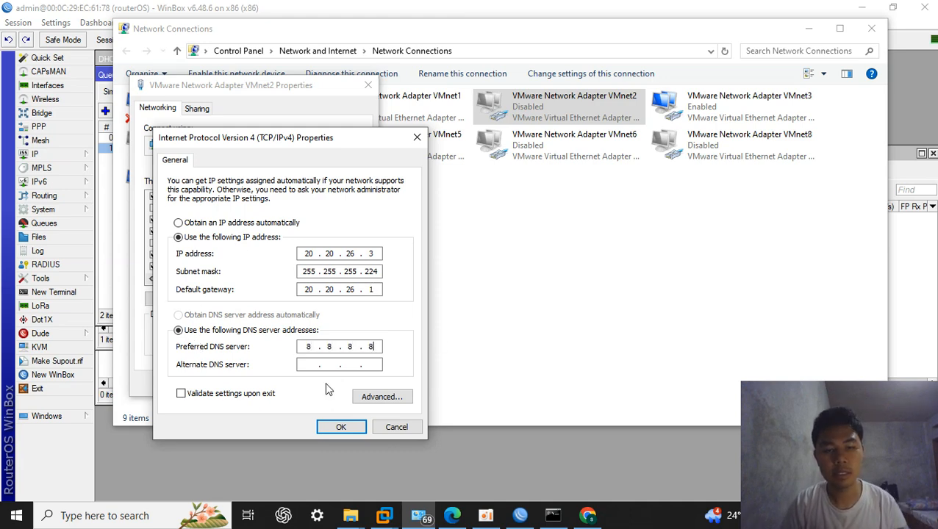
pyautogui.click(353, 426)
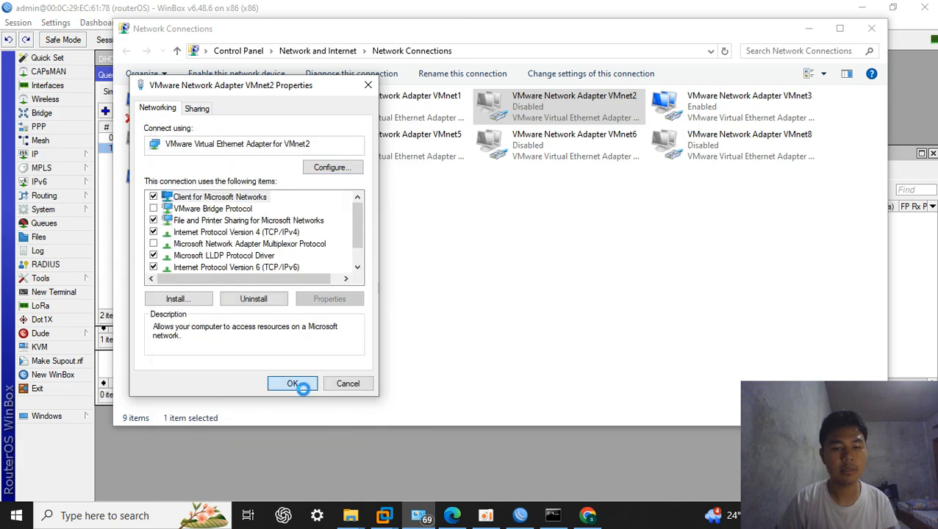
pyautogui.click(298, 385)
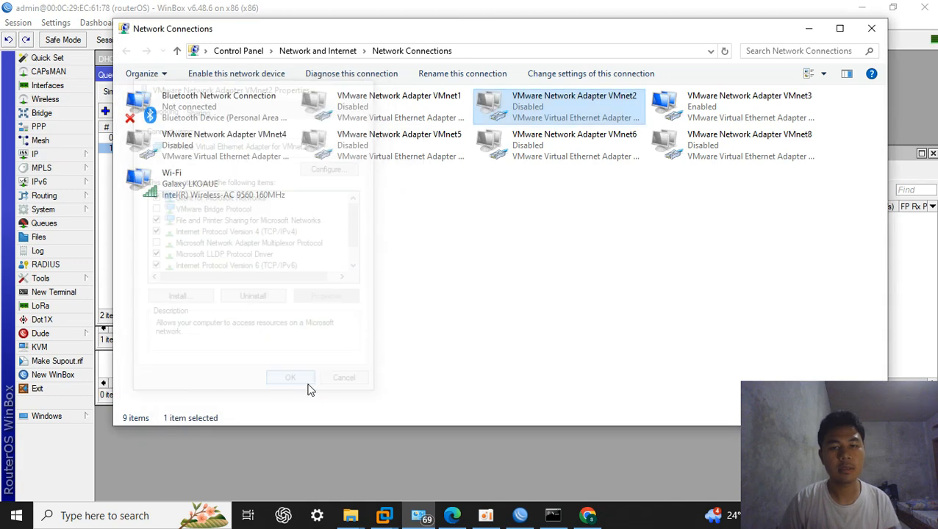
# Enable the VMware Network Adapter VMnet2 and refresh the network connections list.
pyautogui.rightClick(478, 269)
pyautogui.click(503, 319)
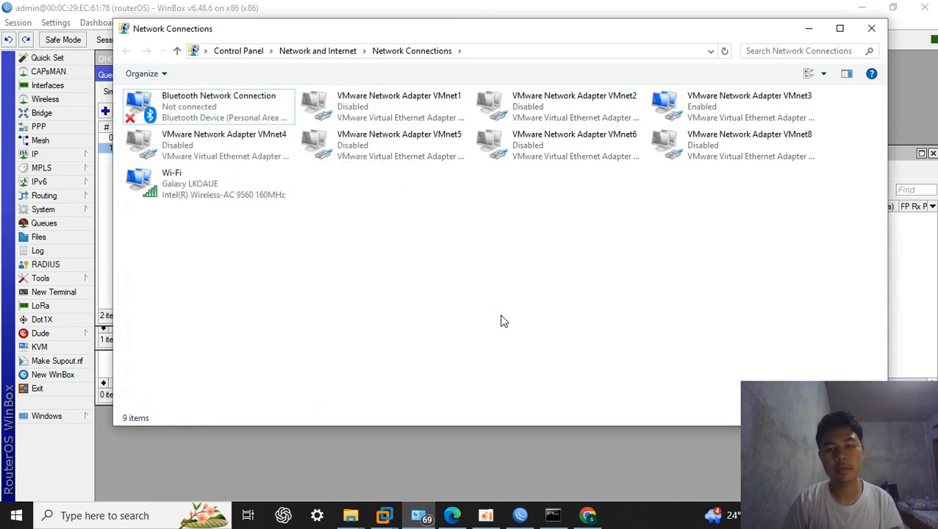
pyautogui.click(548, 119)
pyautogui.rightClick(553, 121)
pyautogui.click(566, 131)
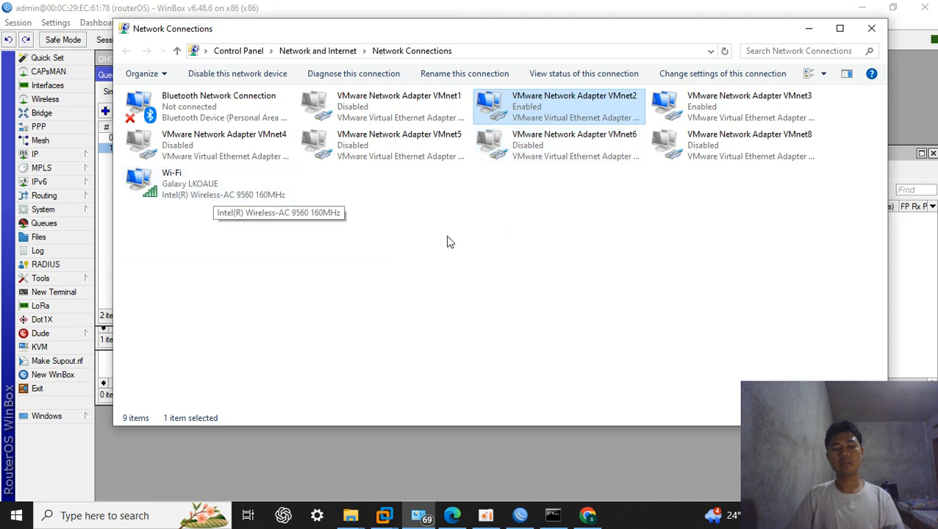
pyautogui.rightClick(465, 239)
pyautogui.click(517, 300)
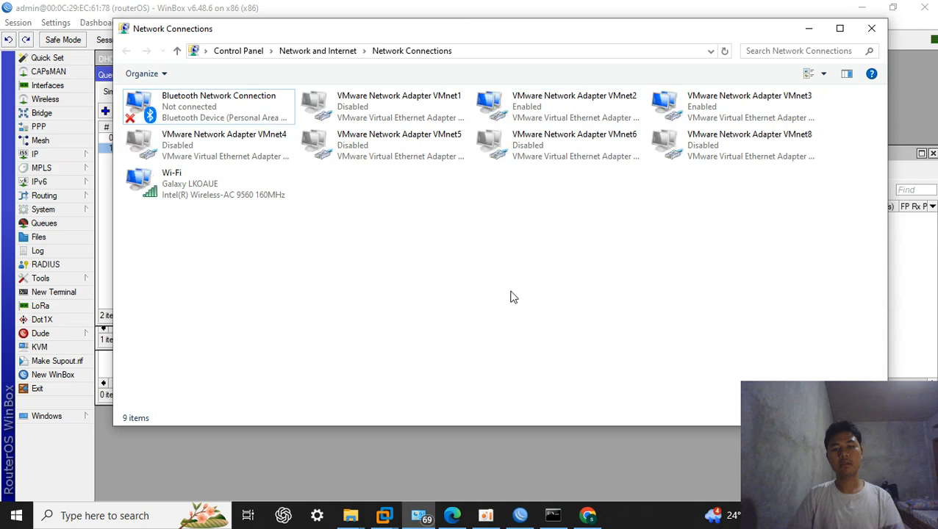
pyautogui.rightClick(225, 180)
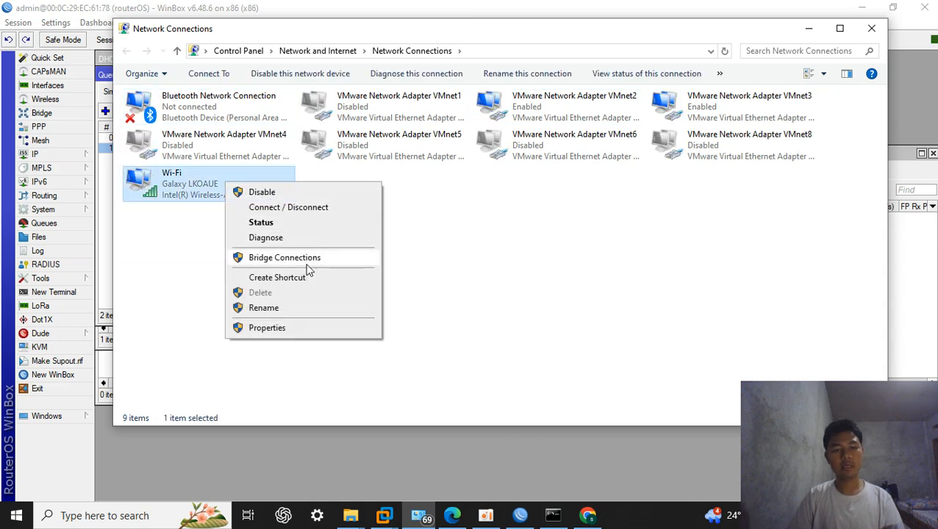
pyautogui.click(288, 327)
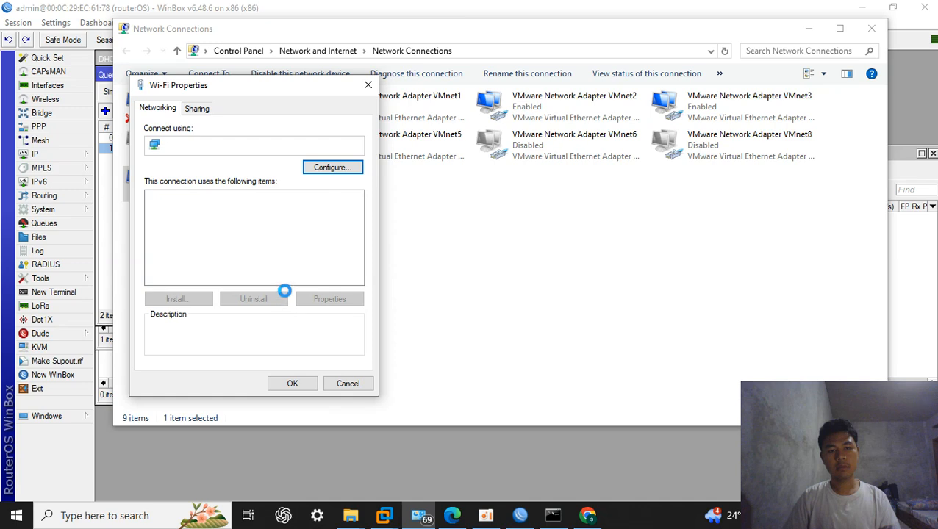
pyautogui.click(368, 84)
pyautogui.rightClick(242, 196)
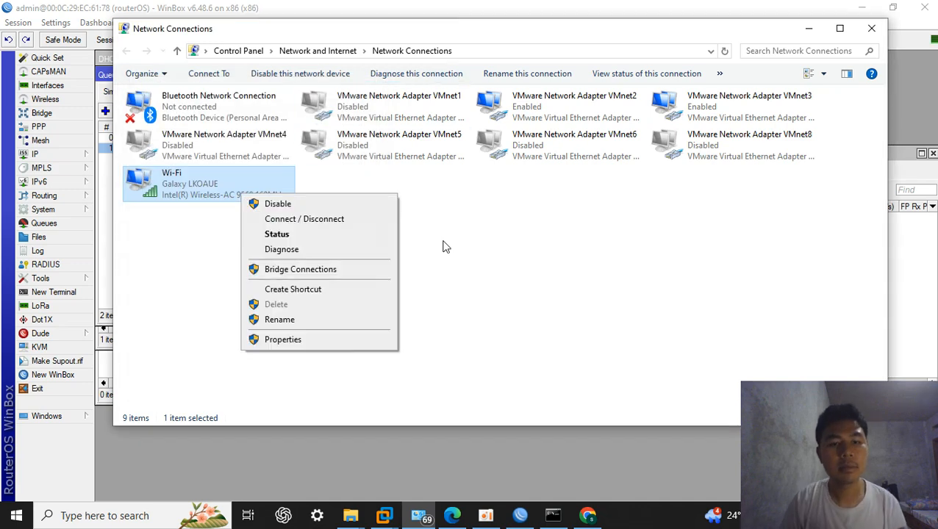
pyautogui.click(540, 284)
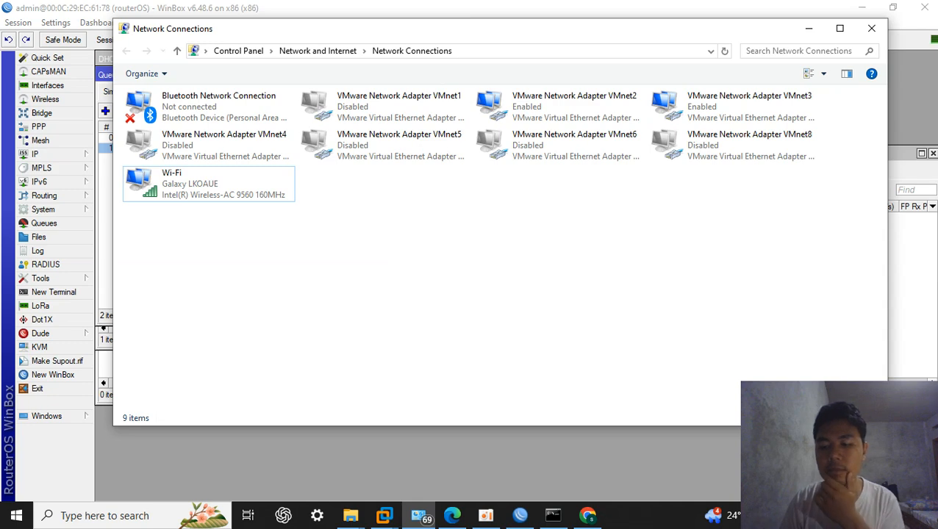
# Disconnect from the Galaxy LKOAUE Wi-Fi network and reconnect to it with Connect automatically enabled.
pyautogui.click(829, 515)
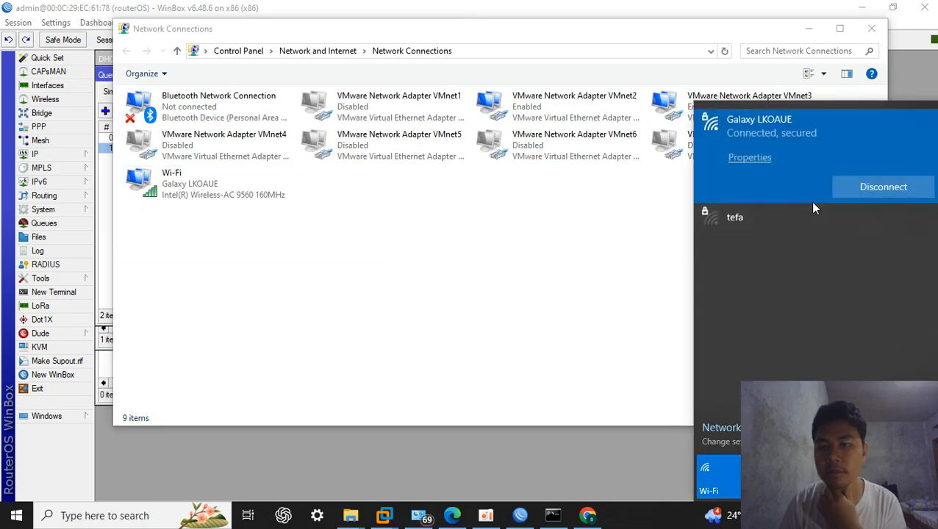
pyautogui.click(858, 192)
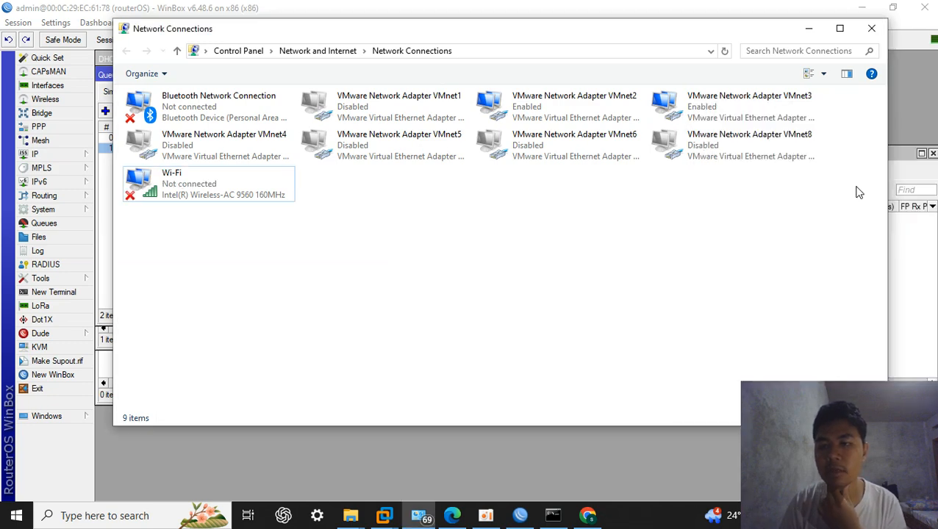
pyautogui.rightClick(156, 182)
pyautogui.click(331, 237)
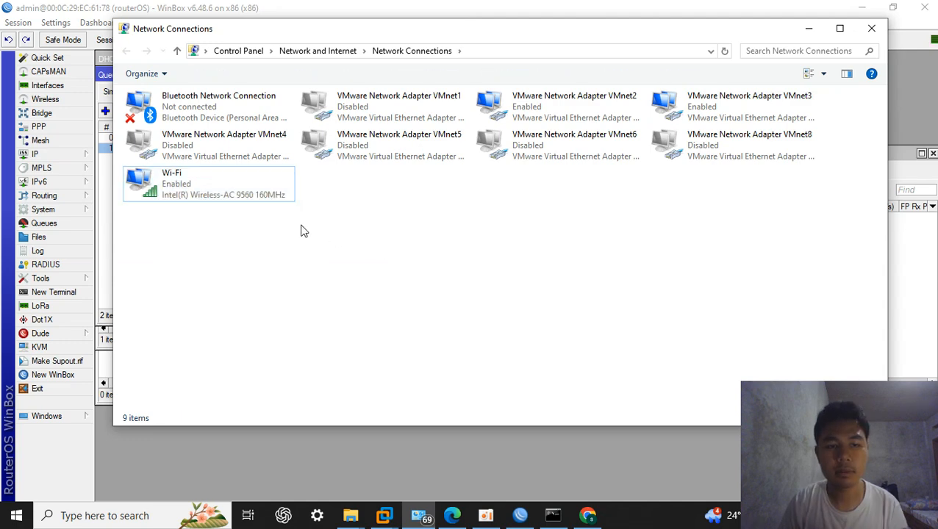
pyautogui.click(828, 516)
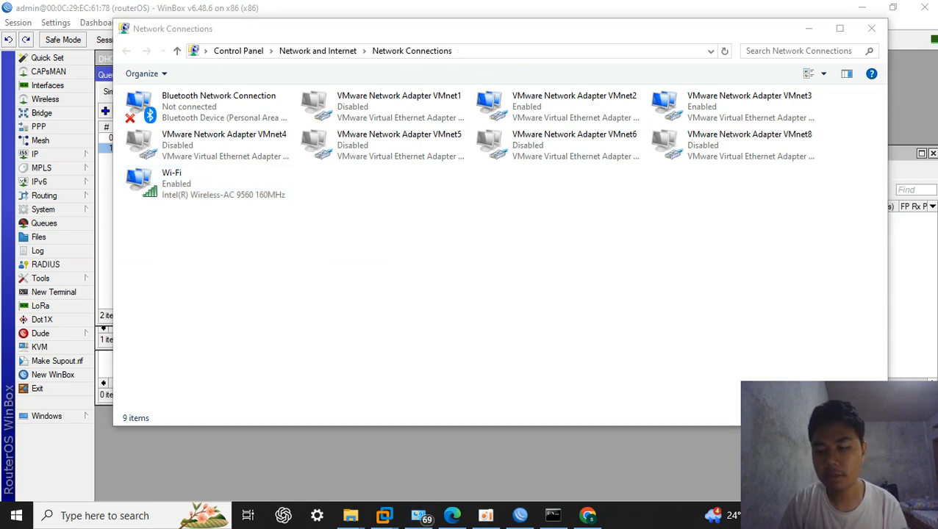
pyautogui.click(788, 123)
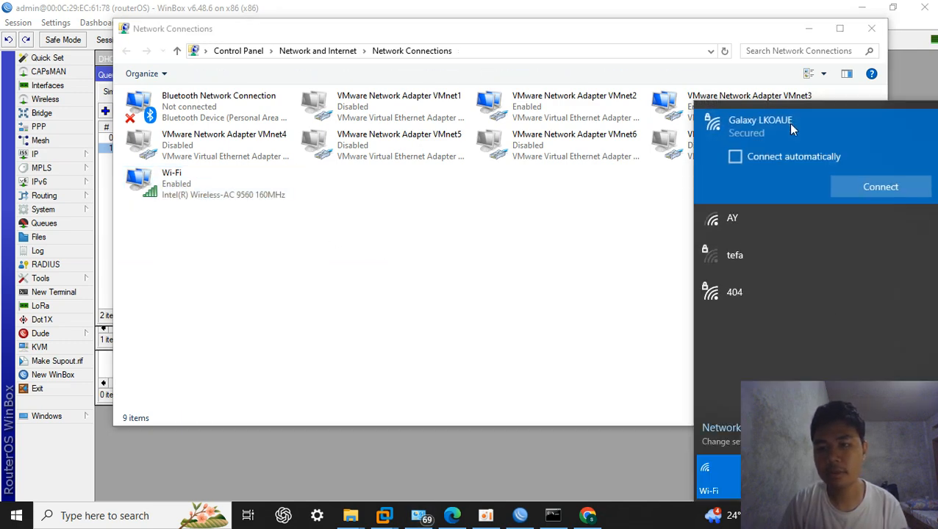
pyautogui.click(732, 158)
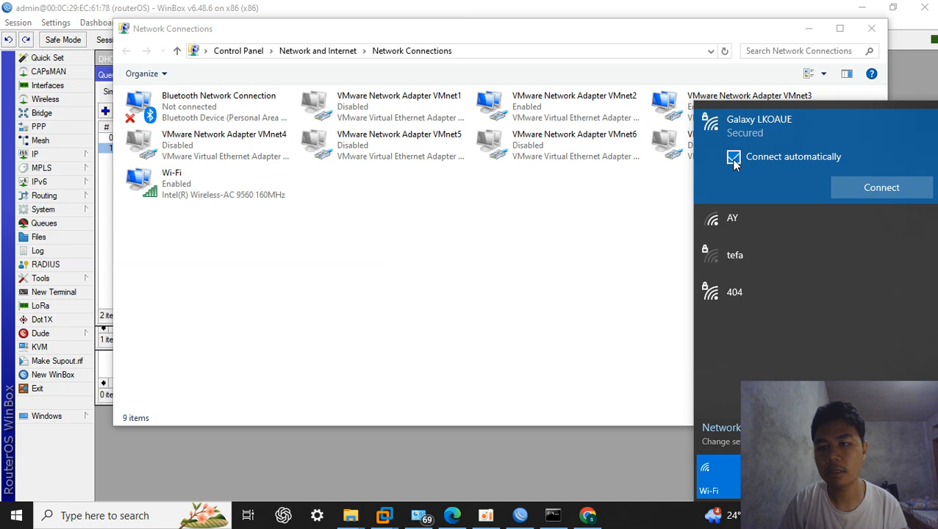
# Give the Wi-Fi adapter the static IPv4 address 1.1.1.1, save its properties, and refresh the network connections list.
pyautogui.rightClick(245, 185)
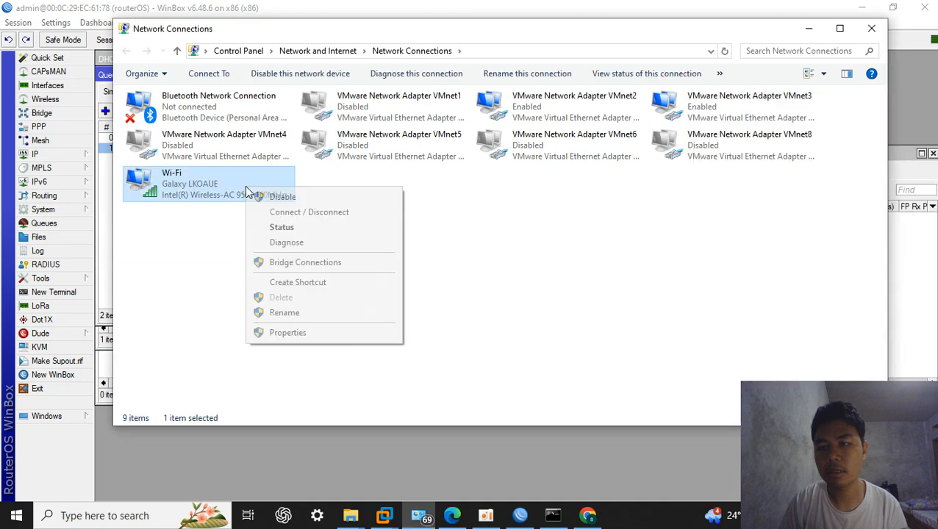
pyautogui.click(278, 335)
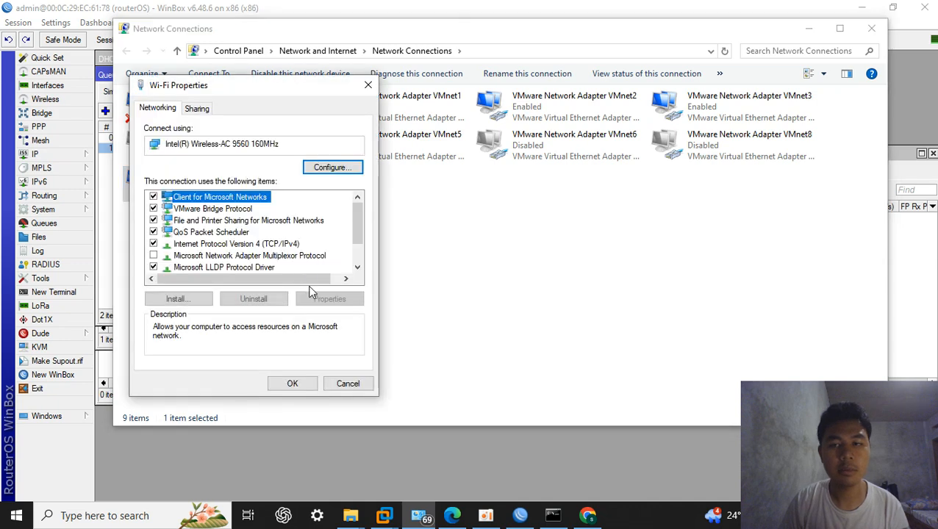
pyautogui.click(272, 244)
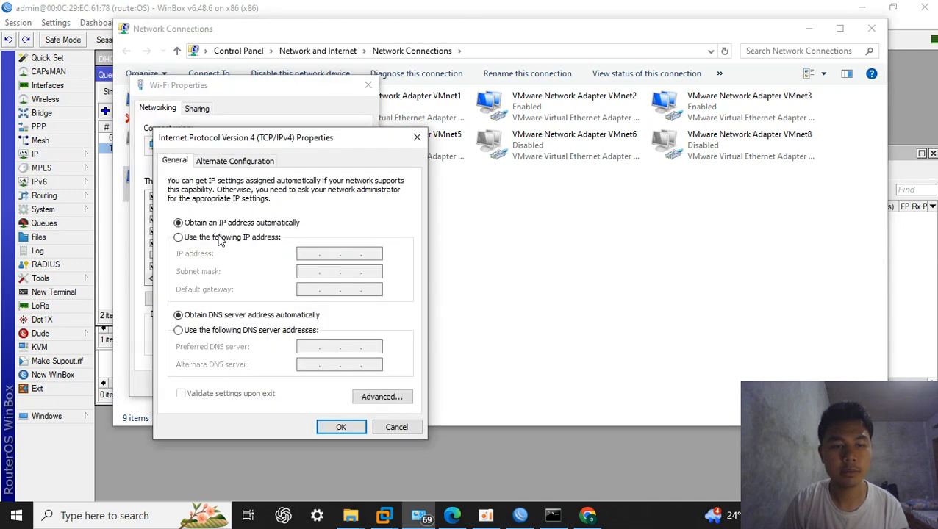
pyautogui.click(221, 239)
pyautogui.click(311, 254)
pyautogui.write('1.1.1.1')
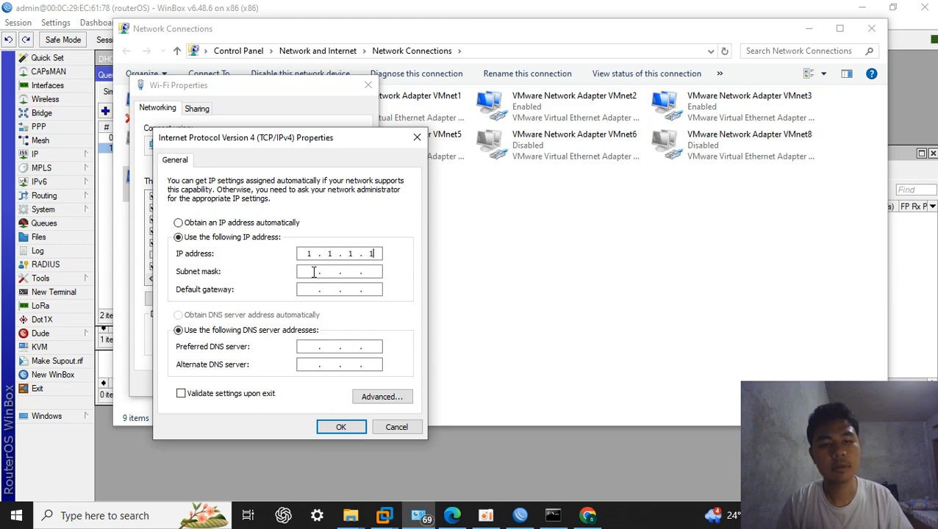
pyautogui.click(308, 272)
pyautogui.click(319, 289)
pyautogui.click(329, 427)
pyautogui.click(295, 383)
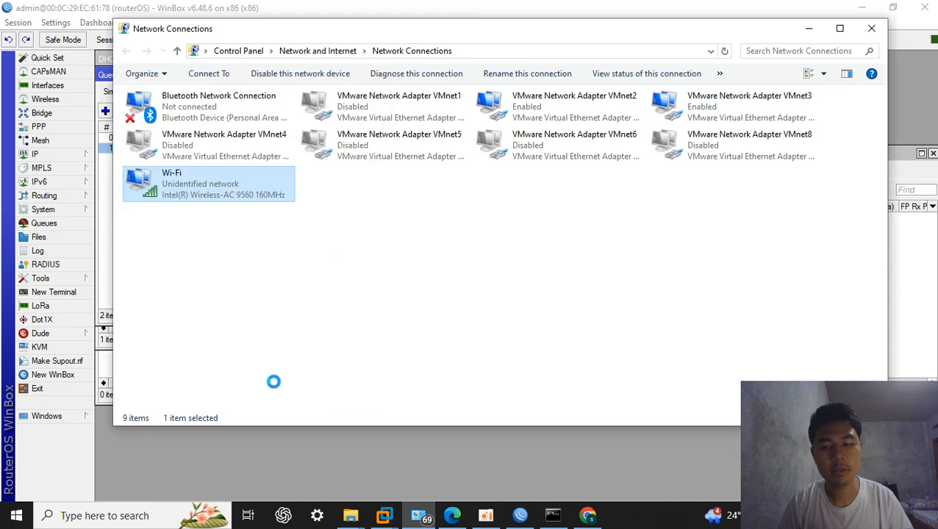
pyautogui.click(410, 284)
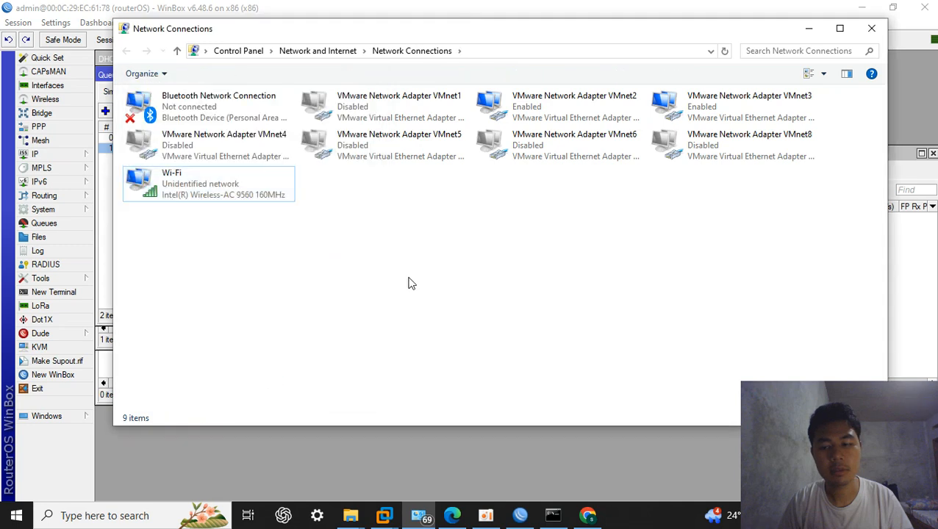
pyautogui.rightClick(490, 282)
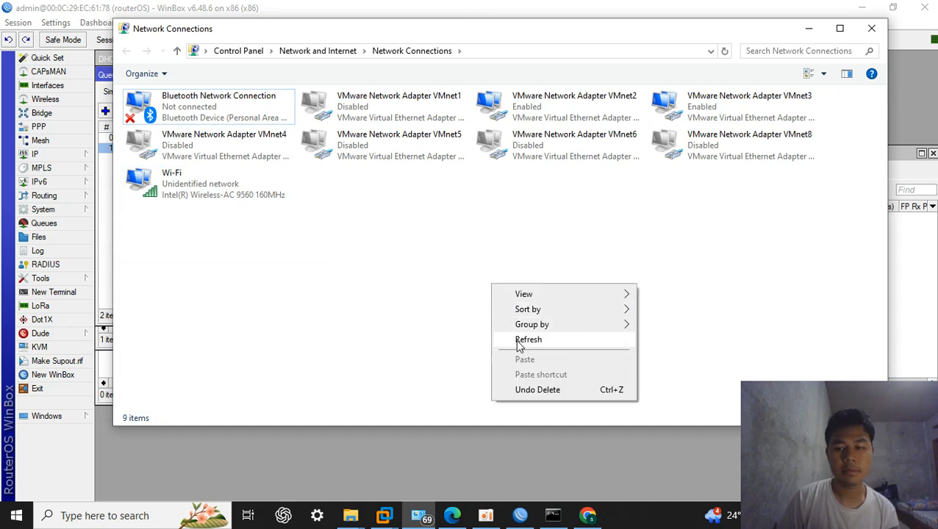
pyautogui.click(522, 339)
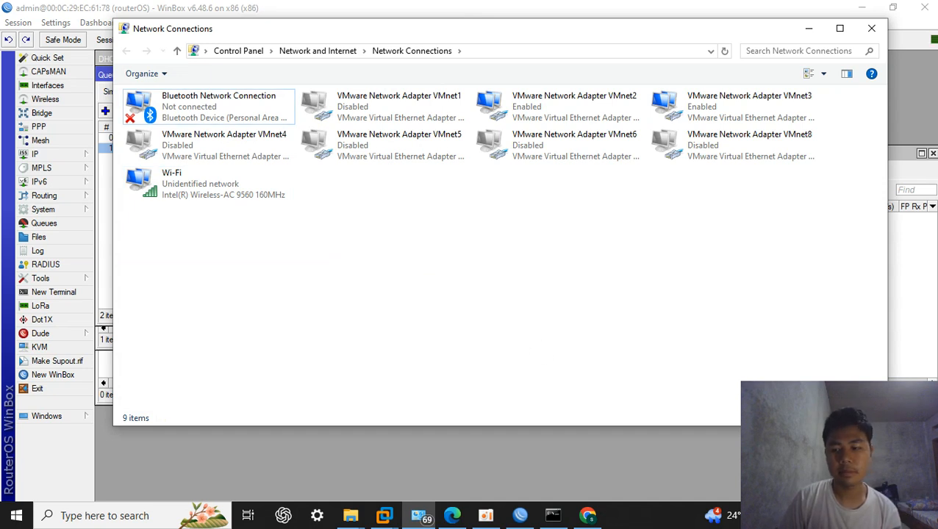
# Inspect the network connection details of VMware Network Adapter VMnet2, including its IPv4 address, gateway and DNS server.
pyautogui.click(558, 119)
pyautogui.rightClick(559, 119)
pyautogui.click(580, 140)
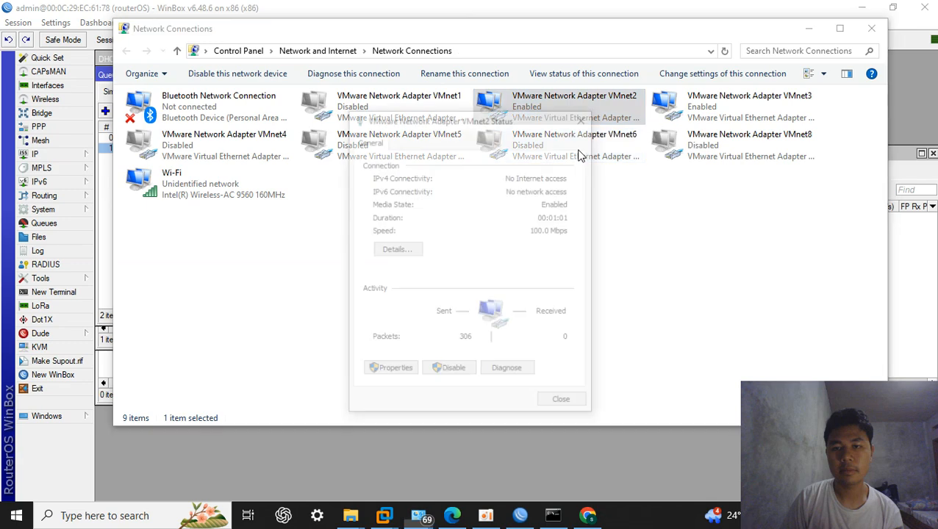
pyautogui.click(394, 249)
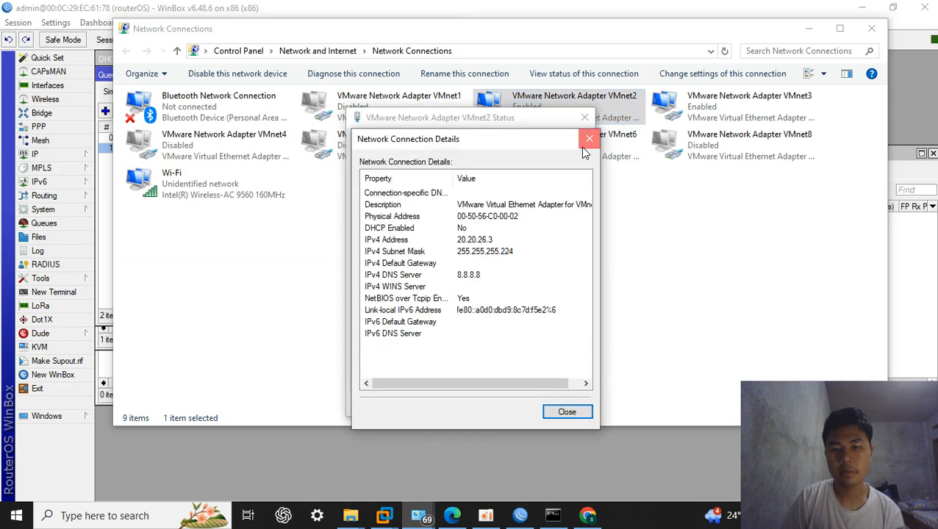
pyautogui.click(588, 138)
pyautogui.click(584, 118)
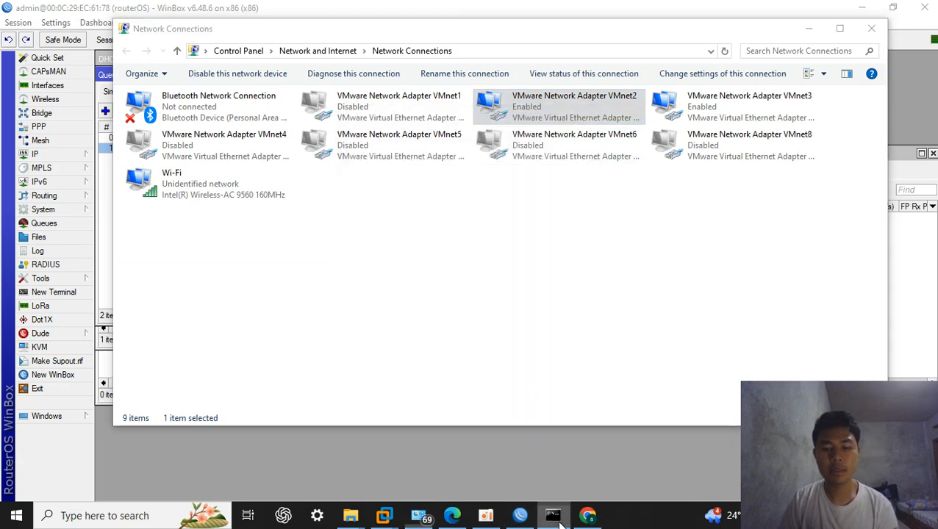
# Switch to the Command Prompt, rerun tracert google.com, and minimize the console.
pyautogui.click(552, 515)
pyautogui.press('Up')
pyautogui.press('Return')
pyautogui.press('Up')
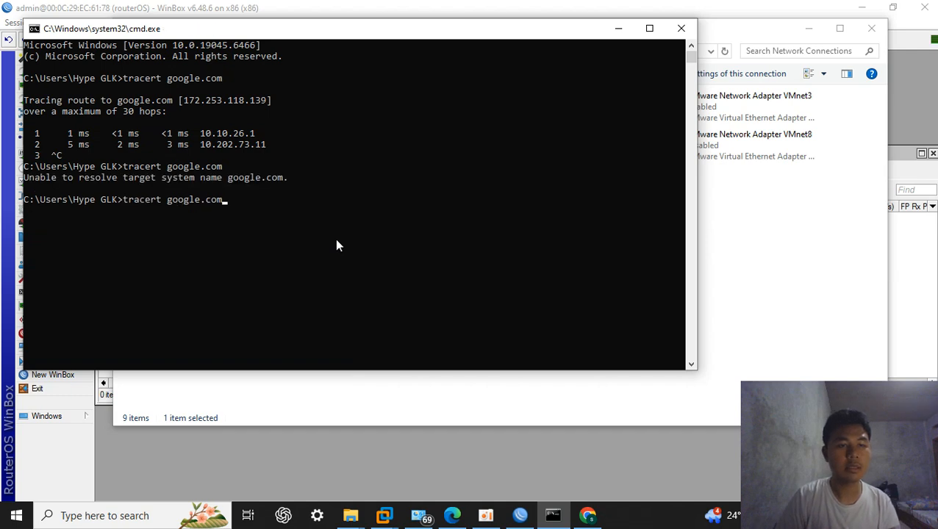
pyautogui.press('Return')
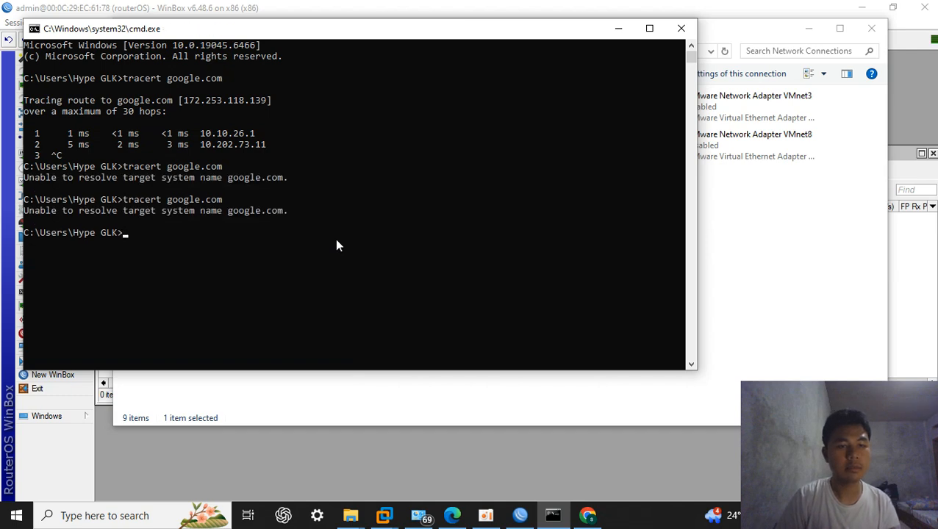
pyautogui.click(618, 28)
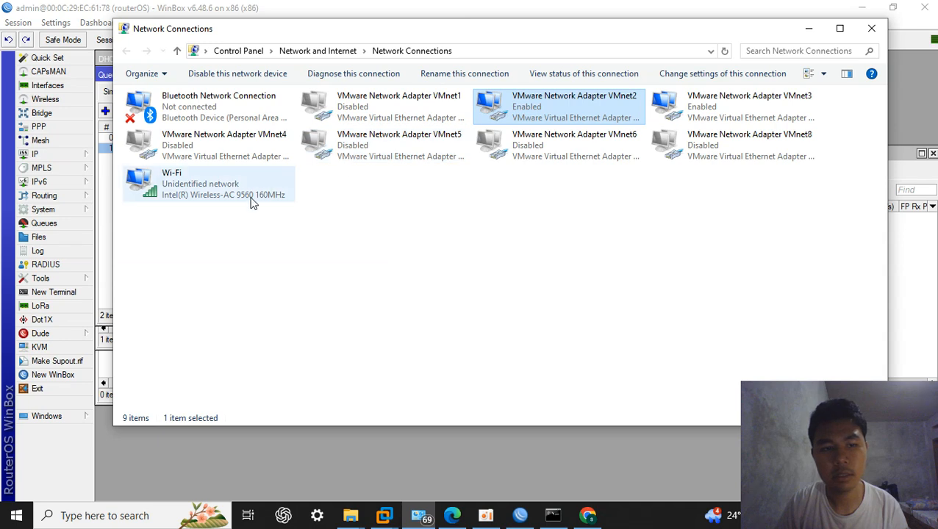
# Disconnect the Wi-Fi adapter from the Galaxy LKOAUE network and connect it again.
pyautogui.rightClick(249, 202)
pyautogui.click(566, 345)
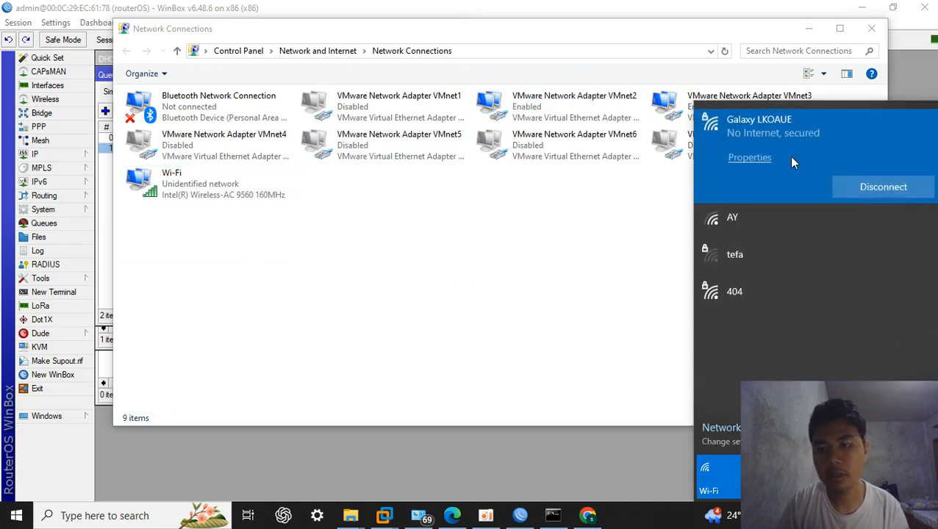
pyautogui.click(862, 187)
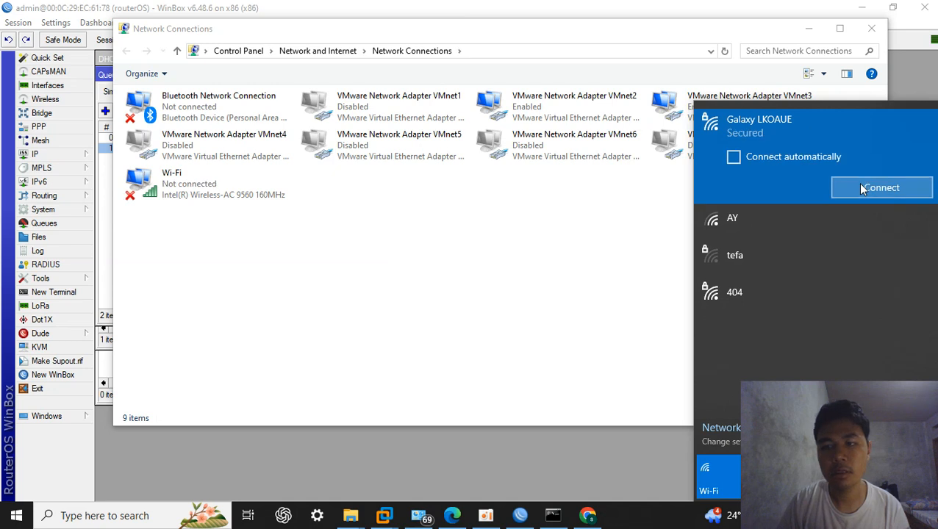
pyautogui.click(861, 188)
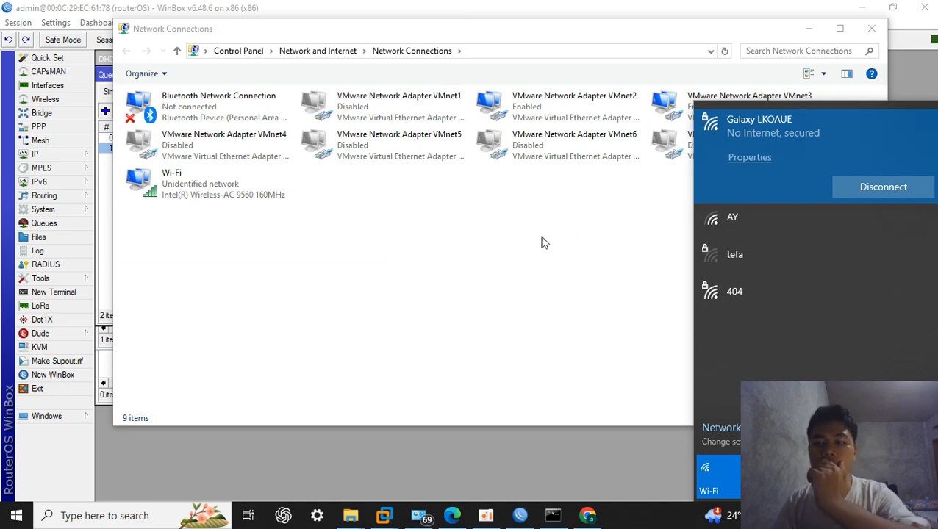
# Open the Wi-Fi adapter's Internet Protocol Version 4 properties and examine its static address and DNS settings.
pyautogui.click(233, 182)
pyautogui.rightClick(234, 182)
pyautogui.click(274, 330)
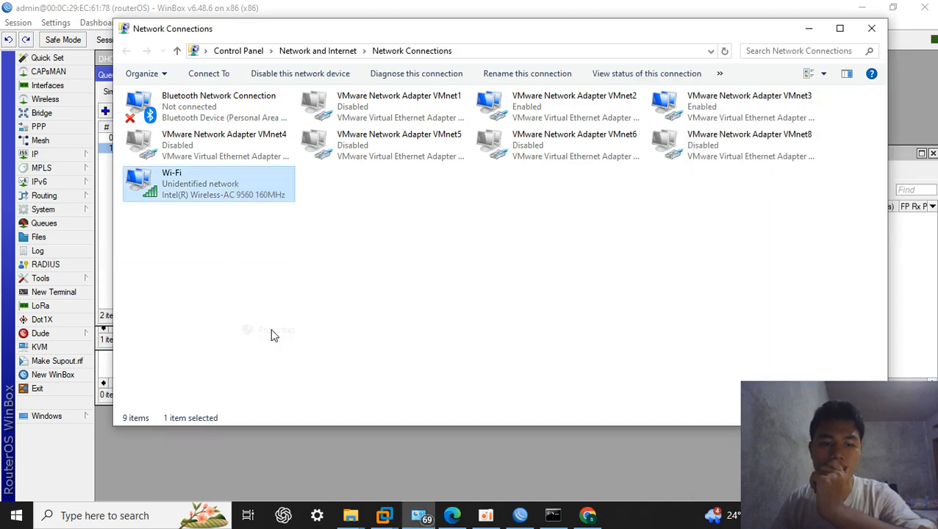
pyautogui.click(249, 244)
pyautogui.doubleClick(247, 245)
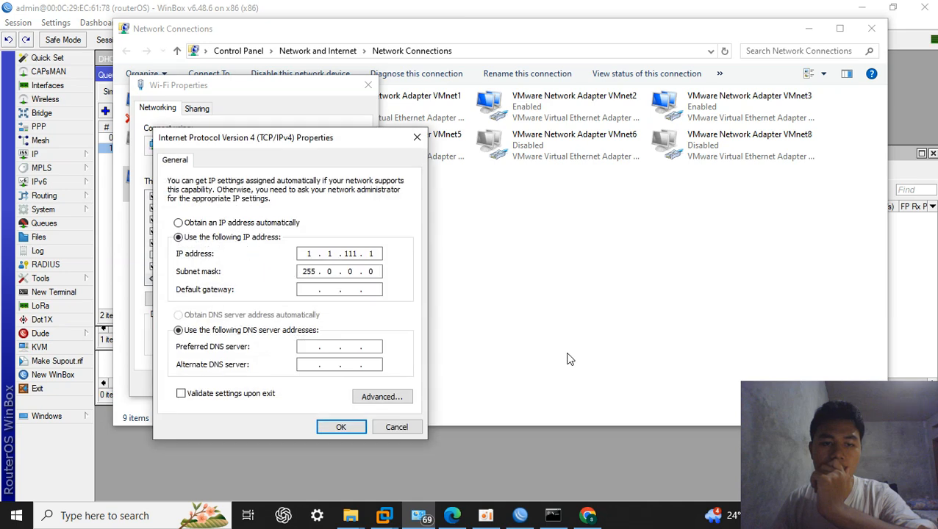
# Disconnect from the Galaxy LKOAUE network and close the Wi-Fi adapter's properties dialogs without changing anything.
pyautogui.click(817, 516)
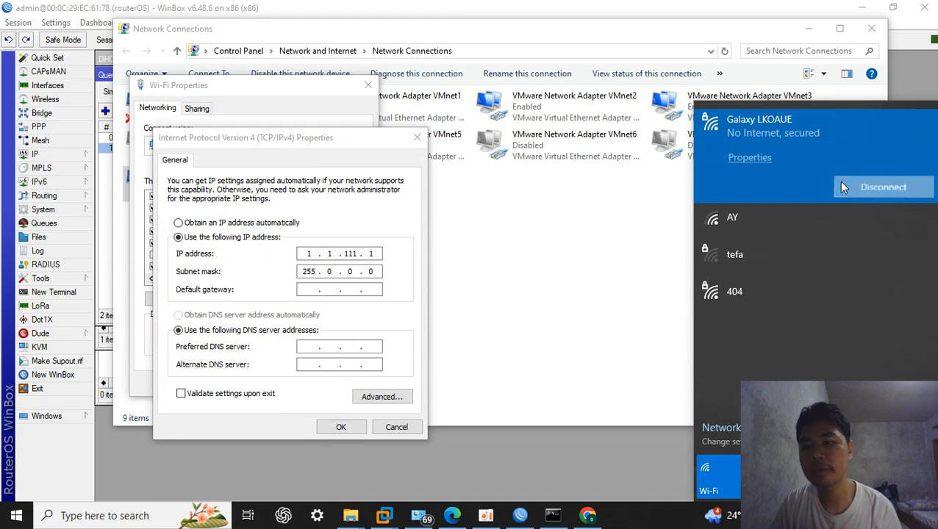
pyautogui.click(842, 187)
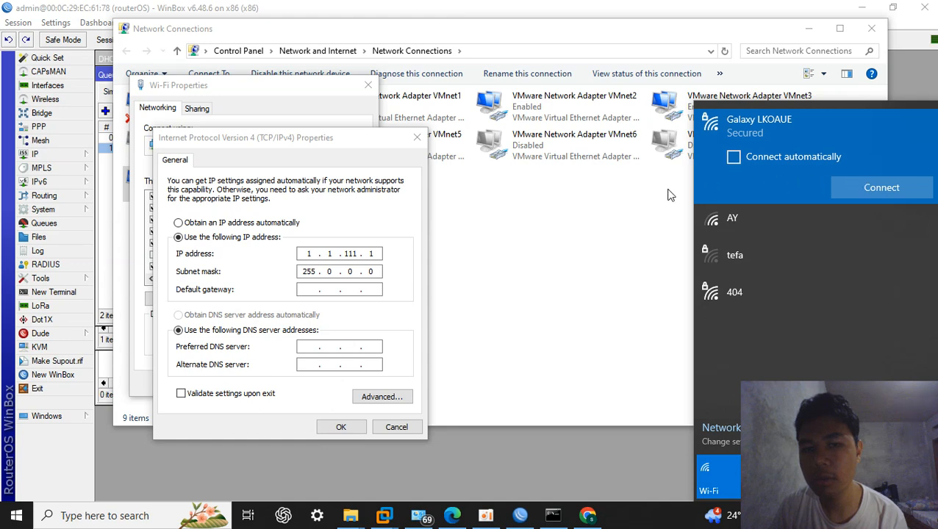
pyautogui.click(506, 264)
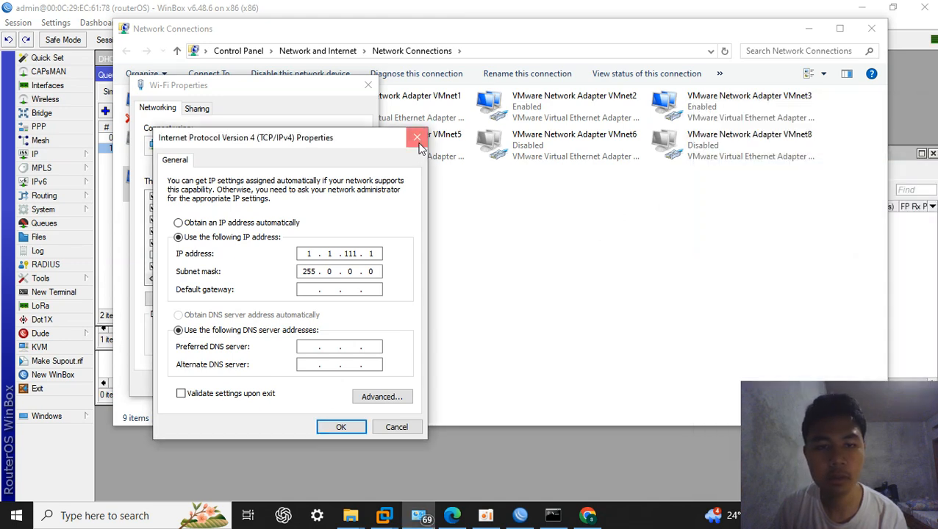
pyautogui.click(417, 138)
pyautogui.click(367, 85)
pyautogui.rightClick(358, 231)
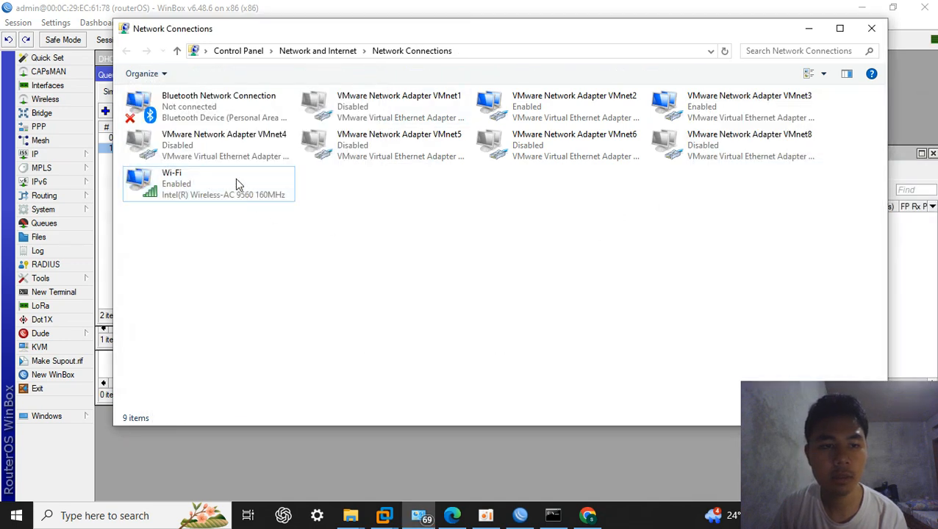
# Disable the Wi-Fi adapter, refresh the network connections list, and check the available networks.
pyautogui.rightClick(237, 186)
pyautogui.click(301, 191)
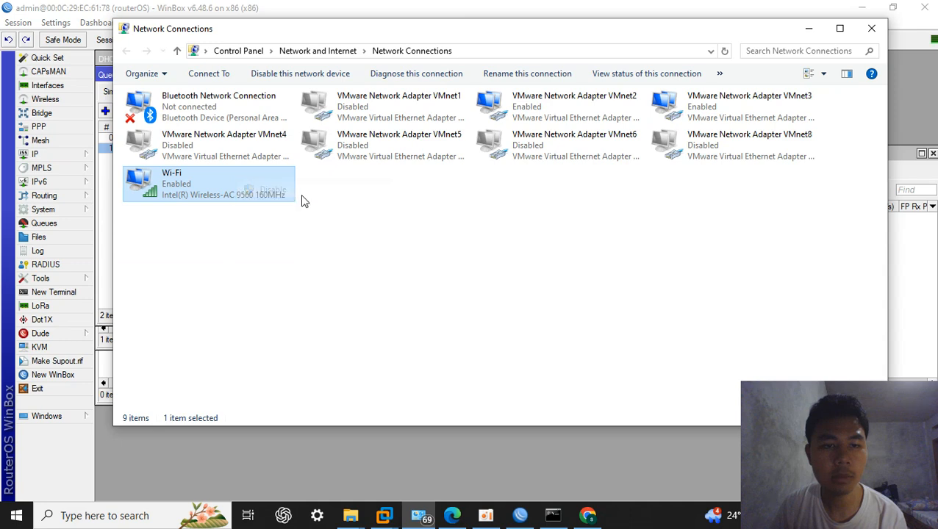
pyautogui.rightClick(463, 276)
pyautogui.click(536, 333)
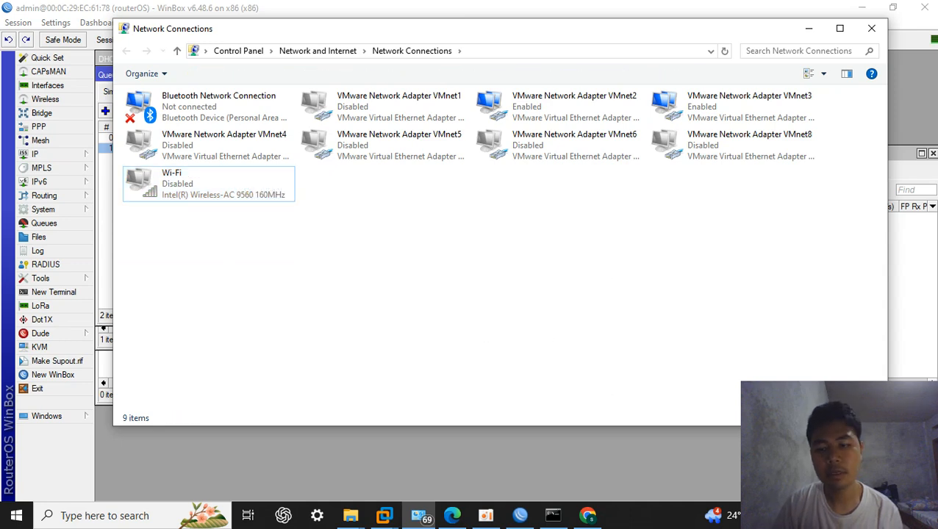
pyautogui.click(815, 515)
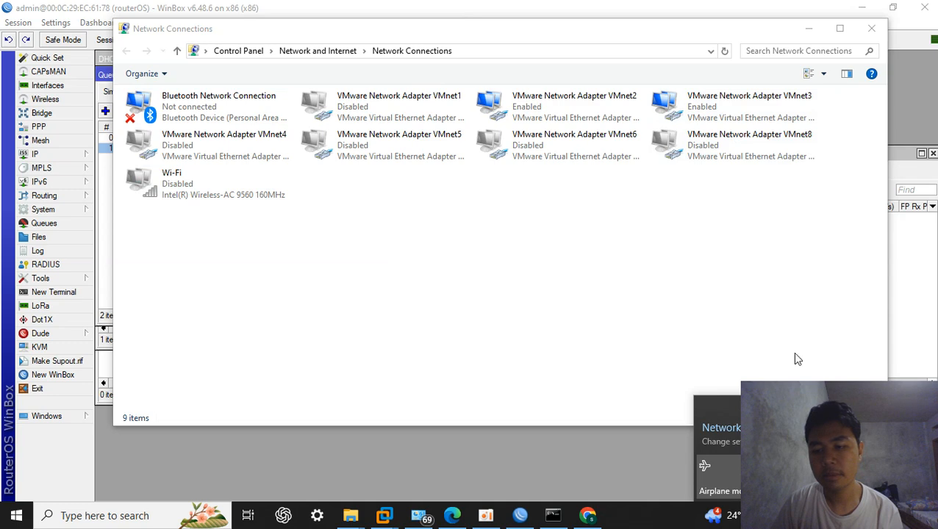
pyautogui.click(816, 515)
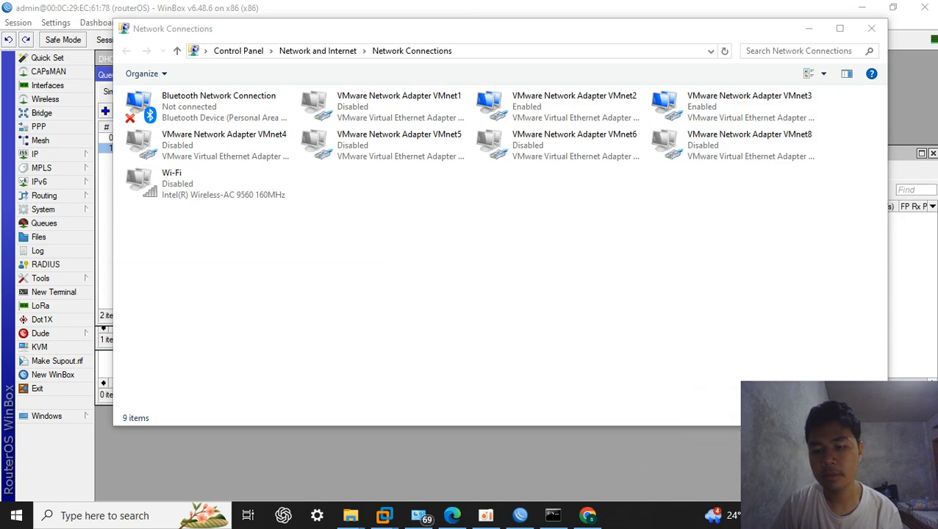
pyautogui.click(816, 515)
# Enable the Wi-Fi adapter, reconnect it to the Galaxy LKOAUE network, and refresh the network connections list.
pyautogui.click(176, 182)
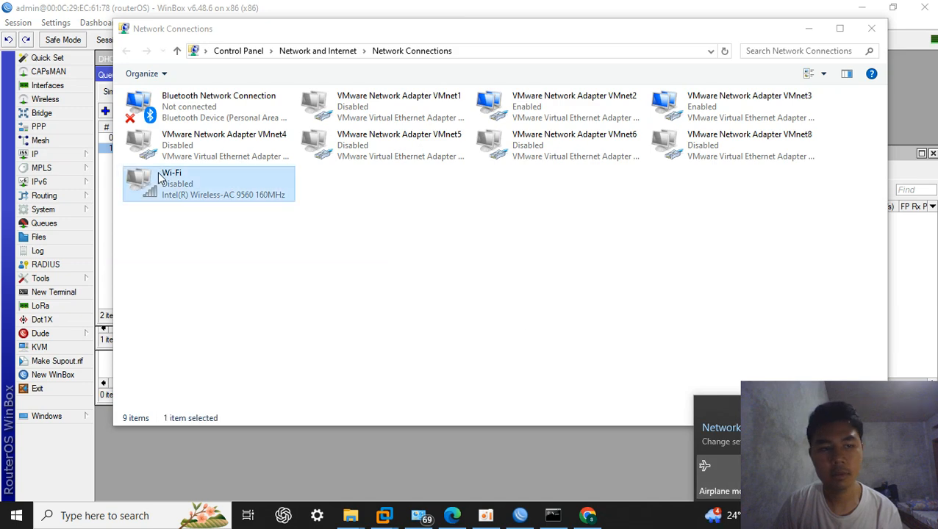
pyautogui.rightClick(176, 183)
pyautogui.click(214, 193)
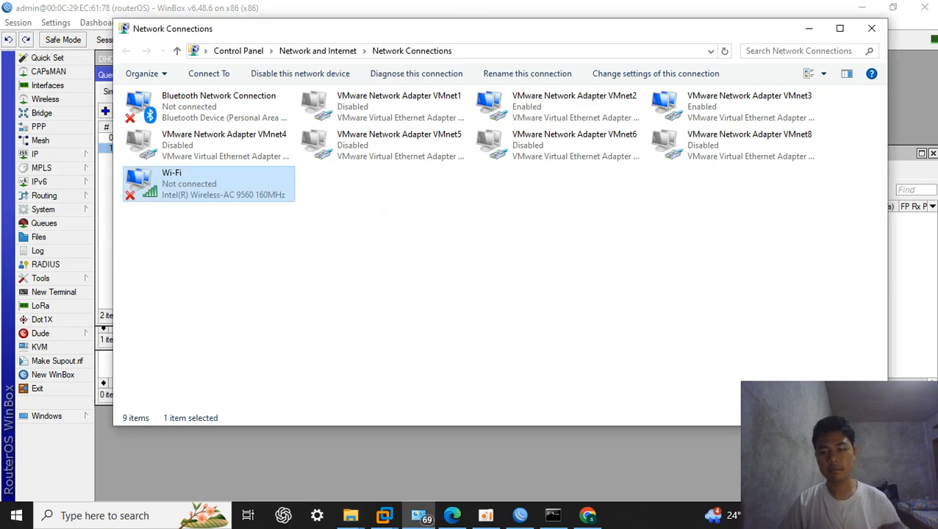
pyautogui.click(828, 515)
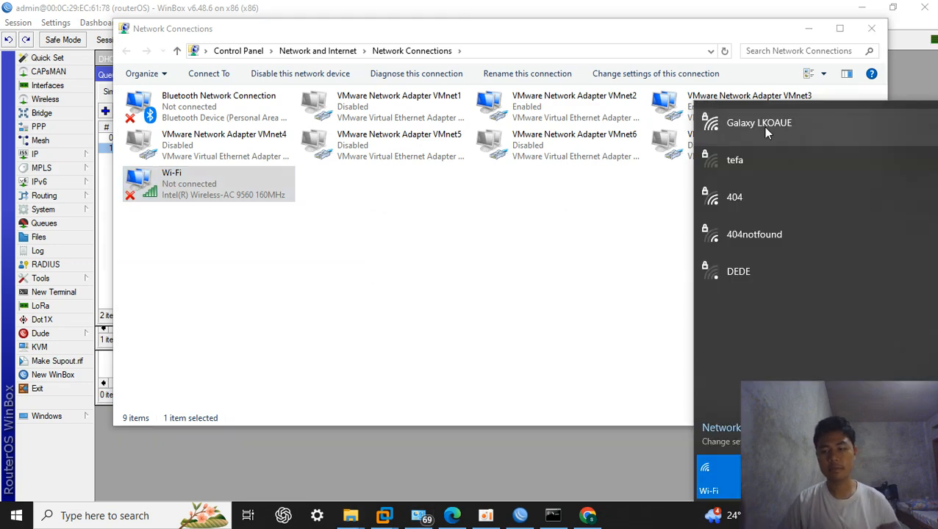
pyautogui.click(762, 126)
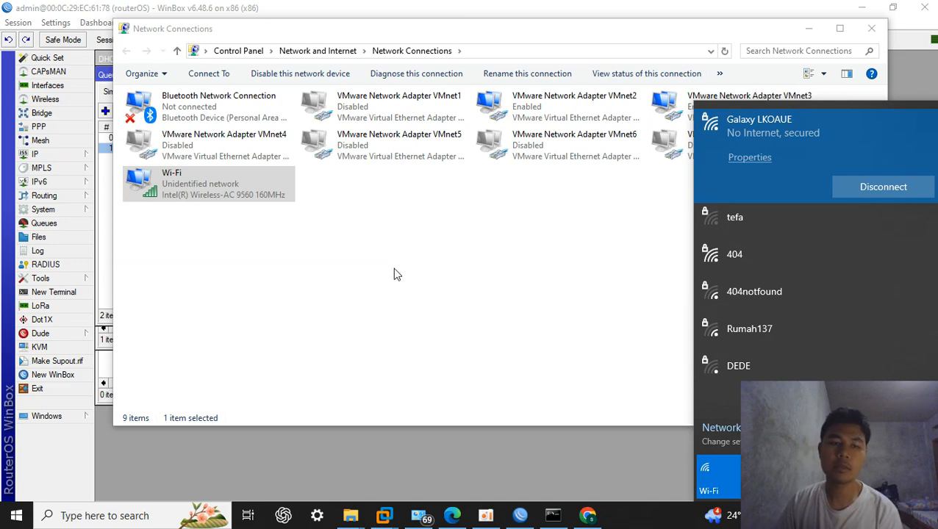
pyautogui.rightClick(373, 269)
pyautogui.click(440, 321)
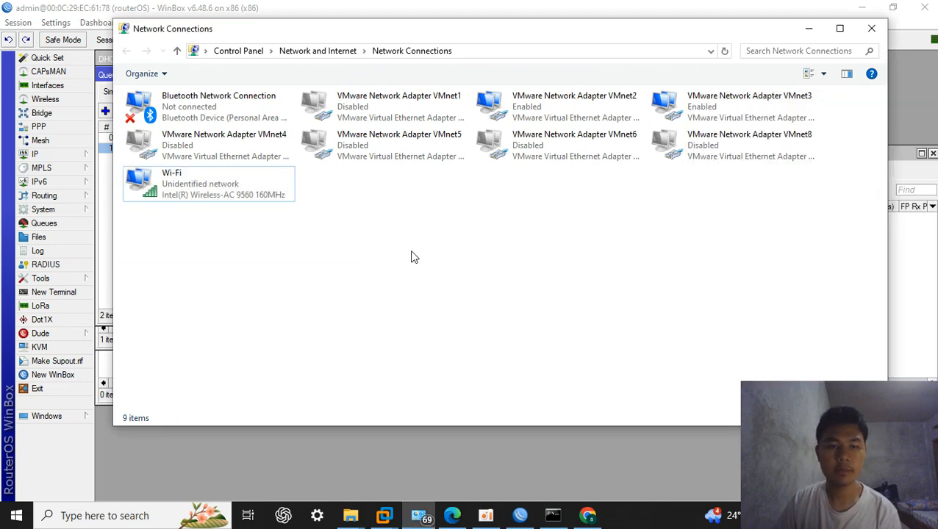
# Set the Wi-Fi adapter to obtain its IPv4 address and DNS server automatically, save its properties, and refresh the connections list.
pyautogui.rightClick(412, 252)
pyautogui.click(816, 515)
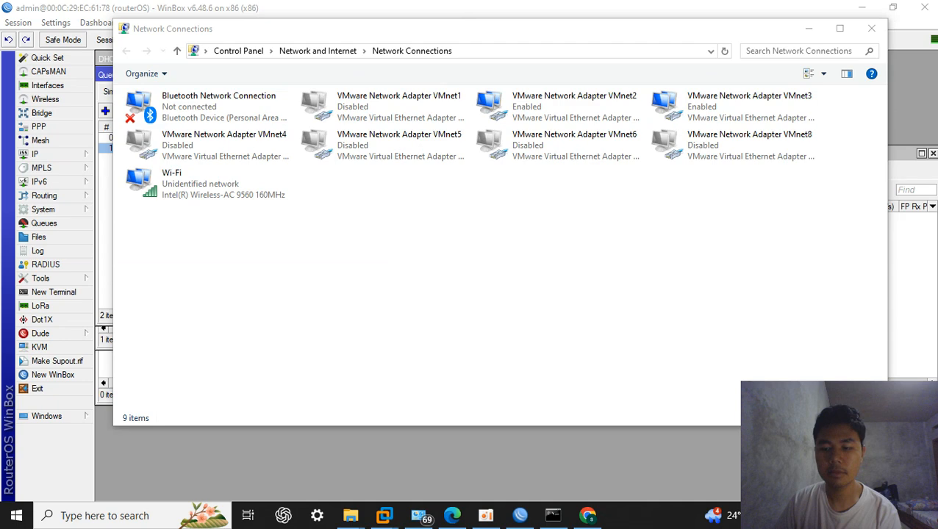
pyautogui.click(161, 183)
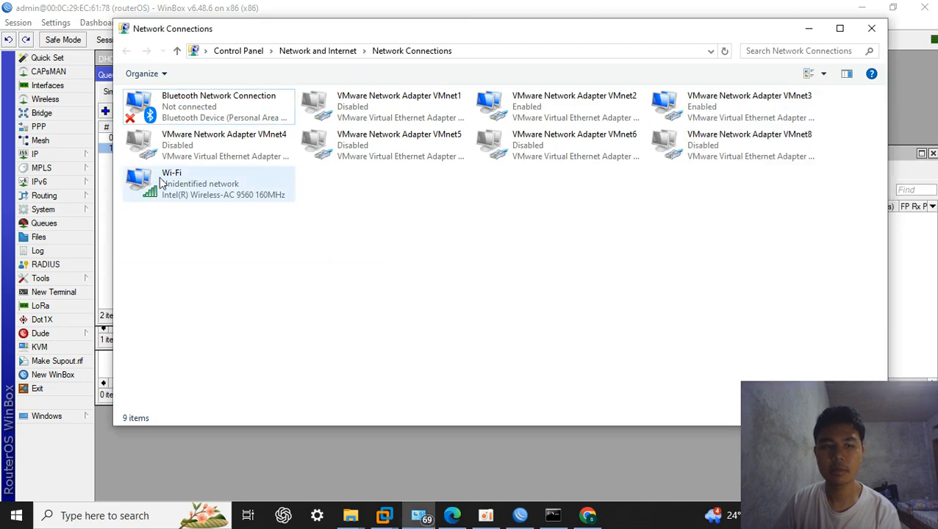
pyautogui.rightClick(162, 183)
pyautogui.click(200, 325)
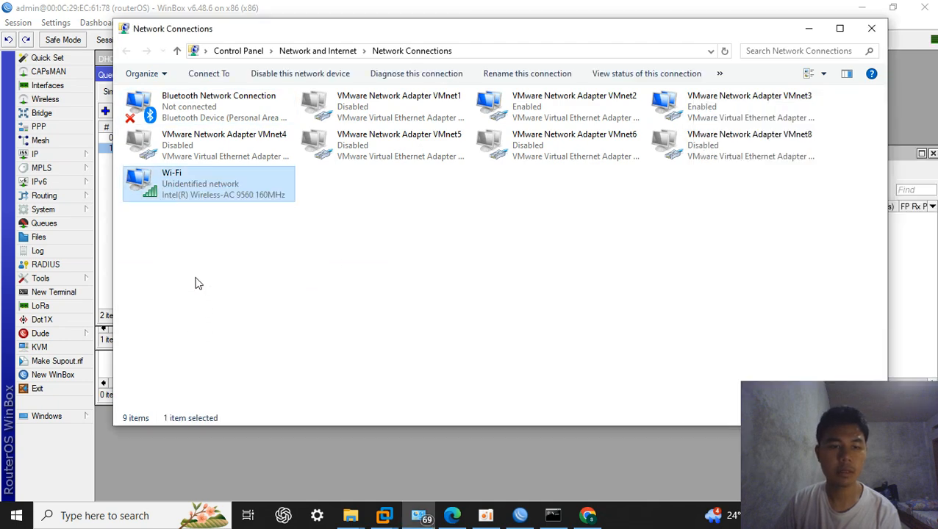
pyautogui.click(215, 254)
pyautogui.doubleClick(215, 243)
pyautogui.click(199, 222)
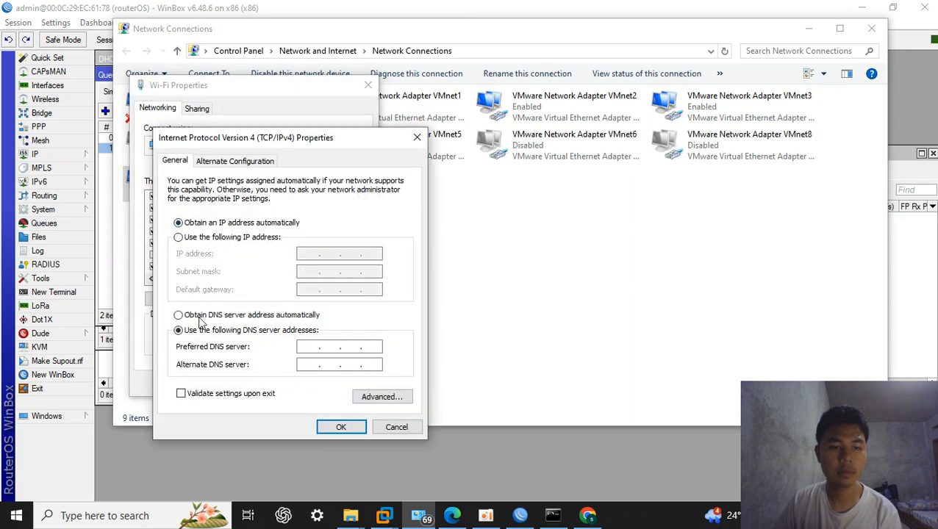
pyautogui.click(204, 314)
pyautogui.click(334, 427)
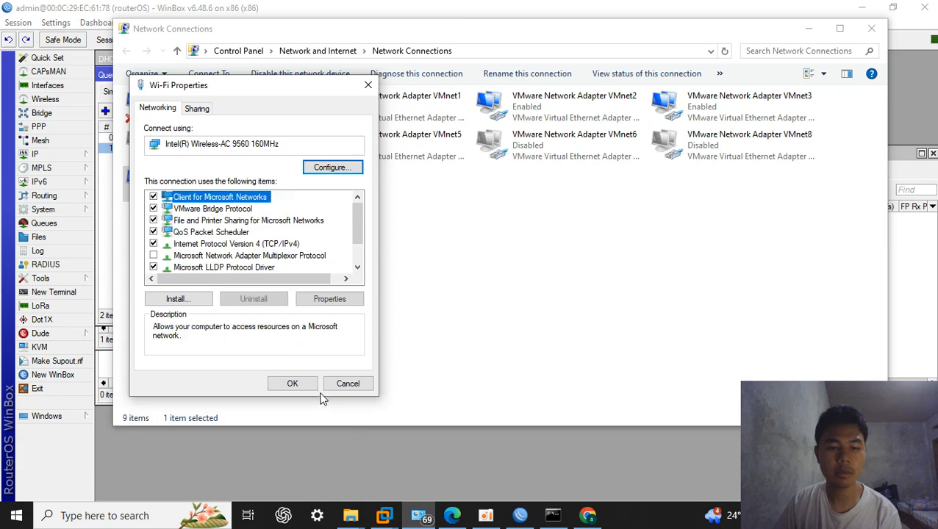
pyautogui.click(292, 382)
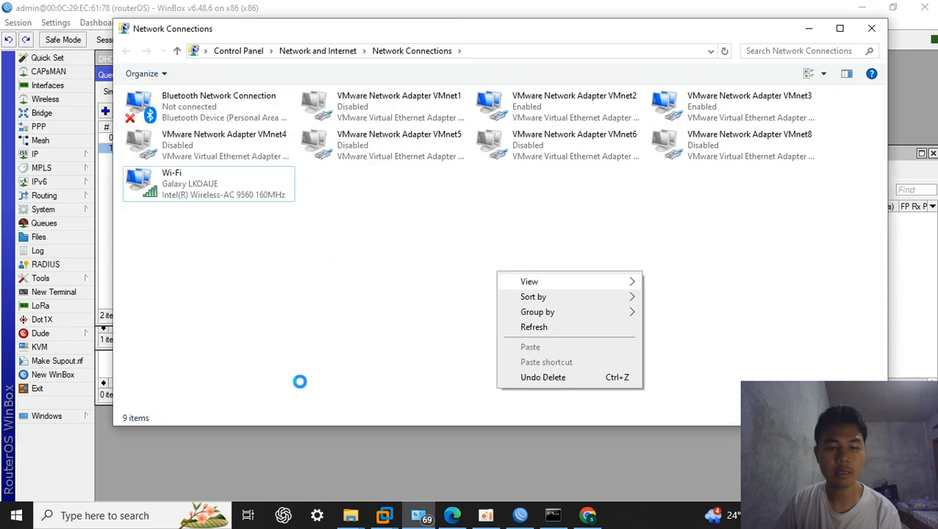
pyautogui.click(544, 327)
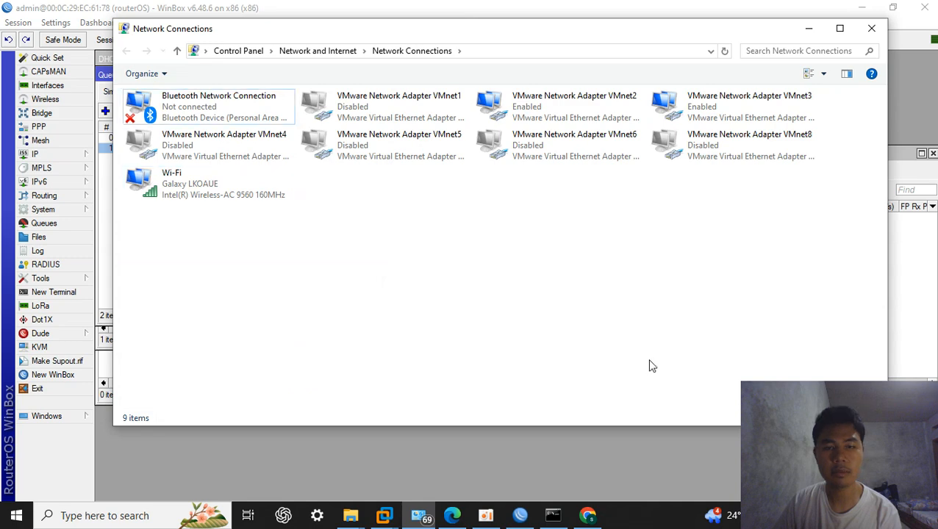
# Check the Wi-Fi status, run tracert google.com in the Command Prompt, stop the trace, and refresh the network connections list.
pyautogui.click(806, 516)
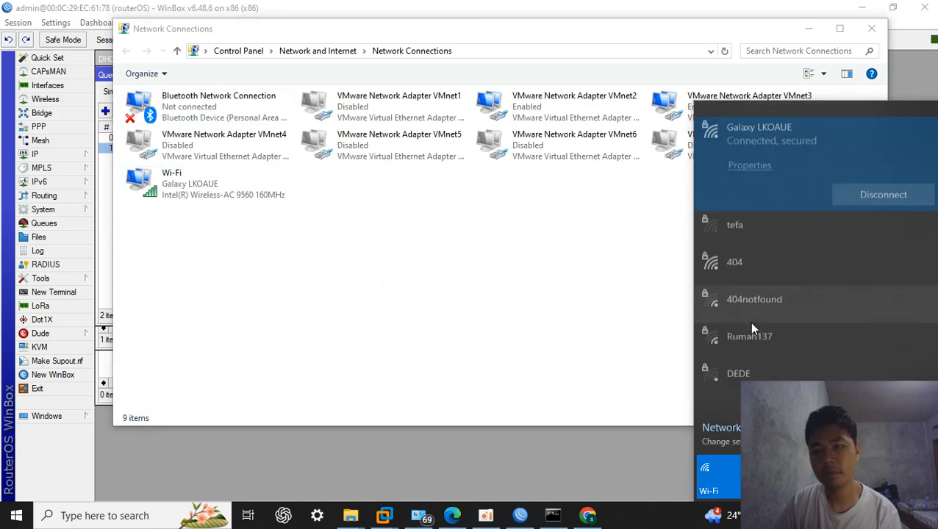
pyautogui.click(510, 332)
pyautogui.click(548, 523)
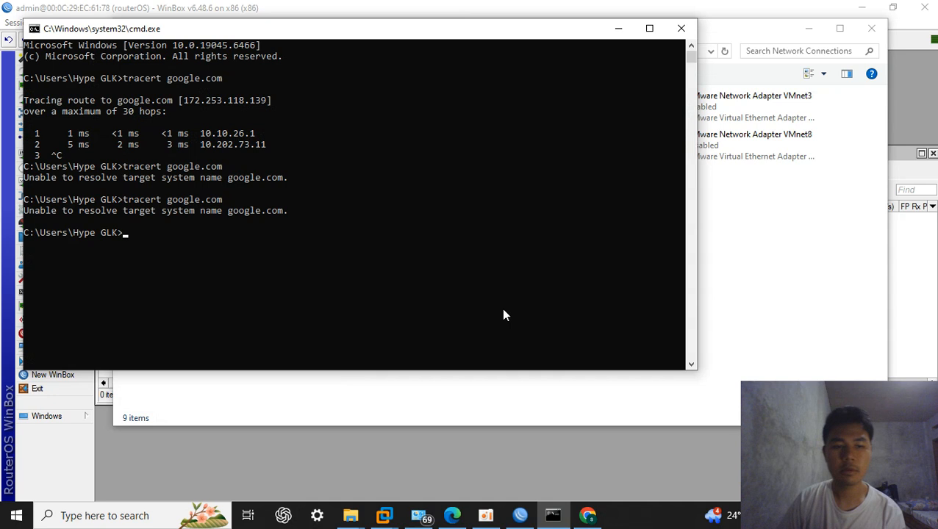
pyautogui.press('Up')
pyautogui.press('Return')
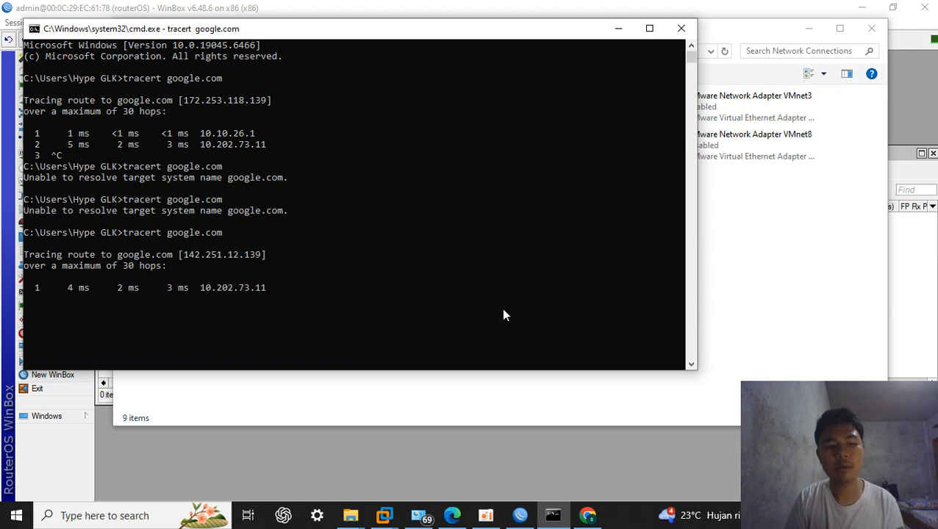
pyautogui.hotkey('ctrl', 'c')
pyautogui.click(618, 29)
pyautogui.rightClick(458, 308)
pyautogui.click(493, 363)
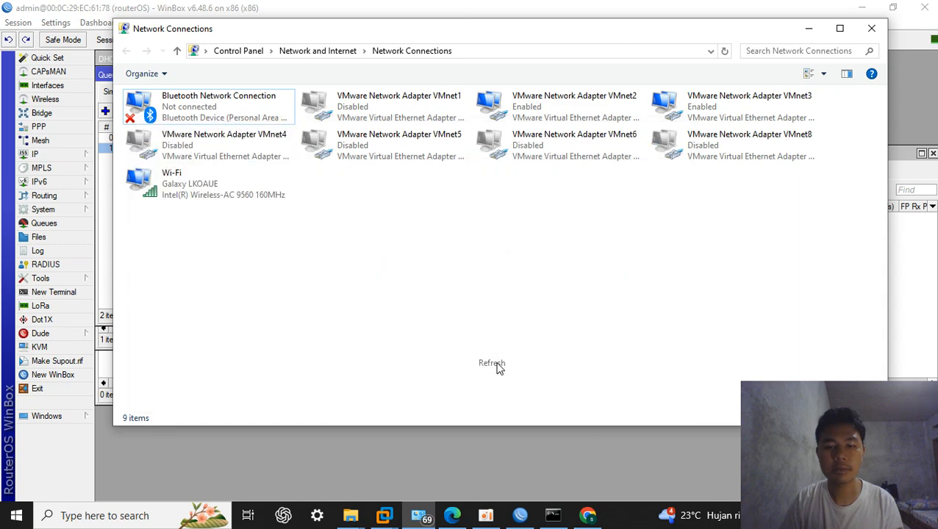
# Open the Wi-Fi adapter's properties, and disconnect and reconnect the Galaxy LKOAUE network.
pyautogui.rightClick(249, 182)
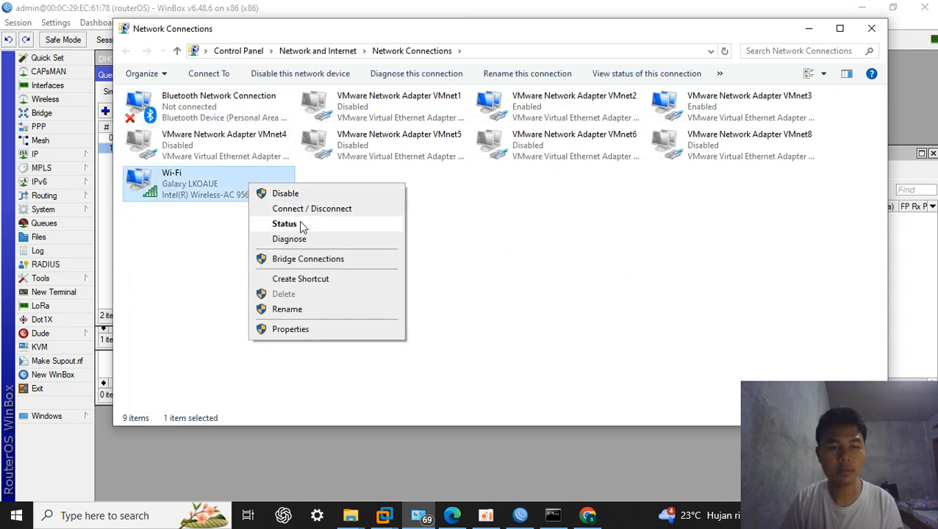
pyautogui.click(313, 332)
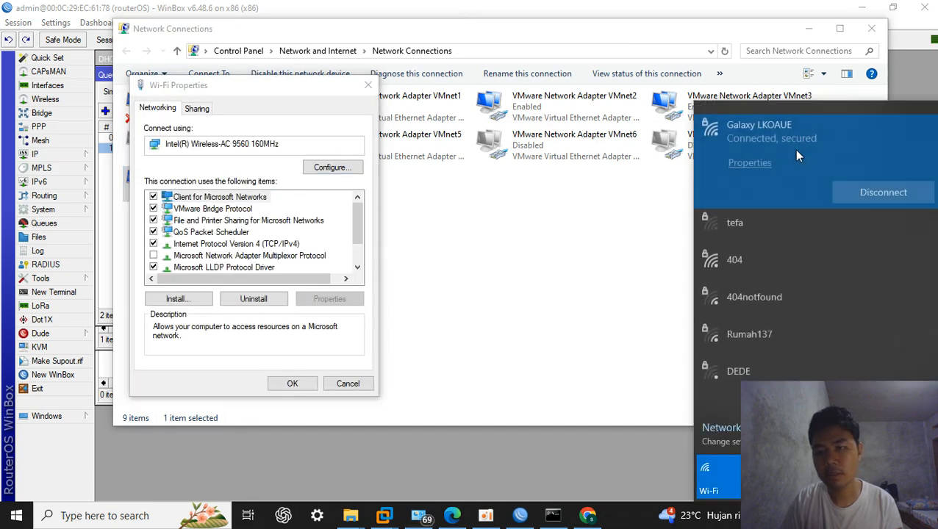
pyautogui.click(850, 183)
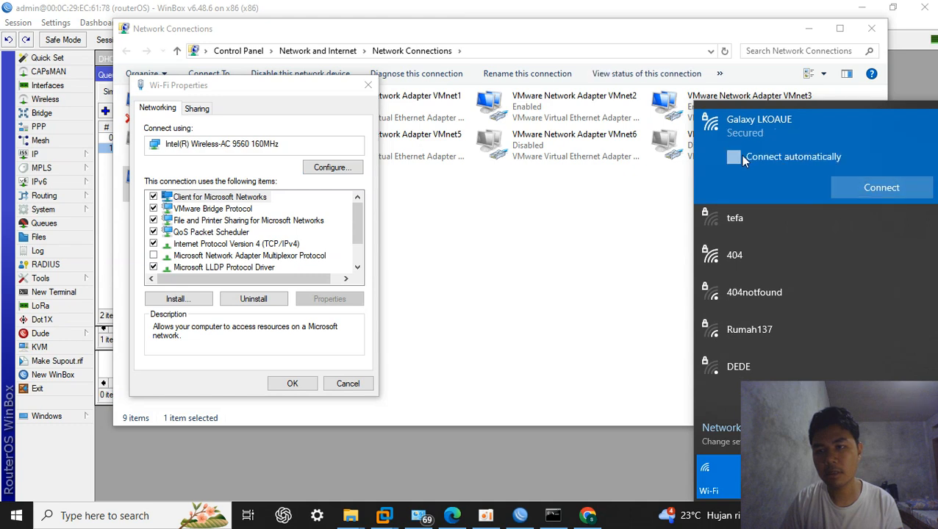
pyautogui.click(871, 188)
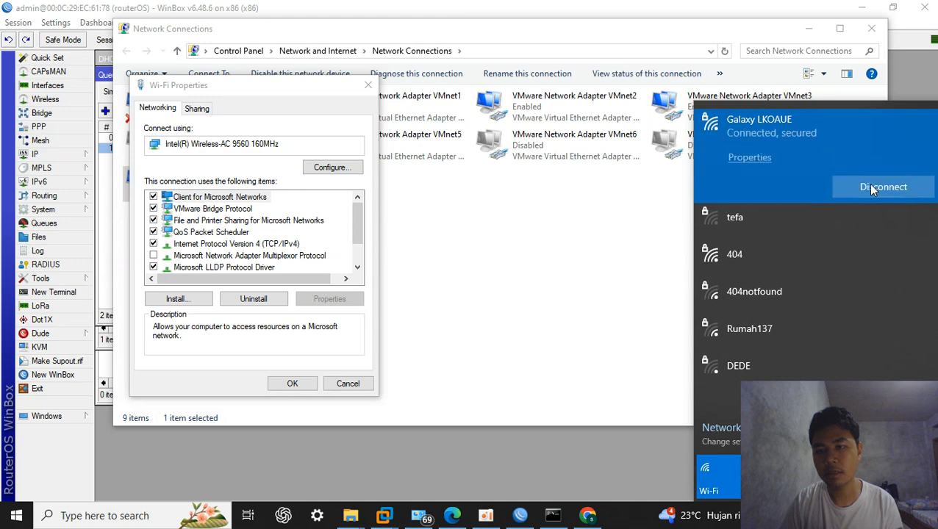
# Assign the Wi-Fi adapter a static IPv4 address beginning with 1.1.1, accept the default subnet mask, and save its properties.
pyautogui.doubleClick(218, 245)
pyautogui.click(273, 237)
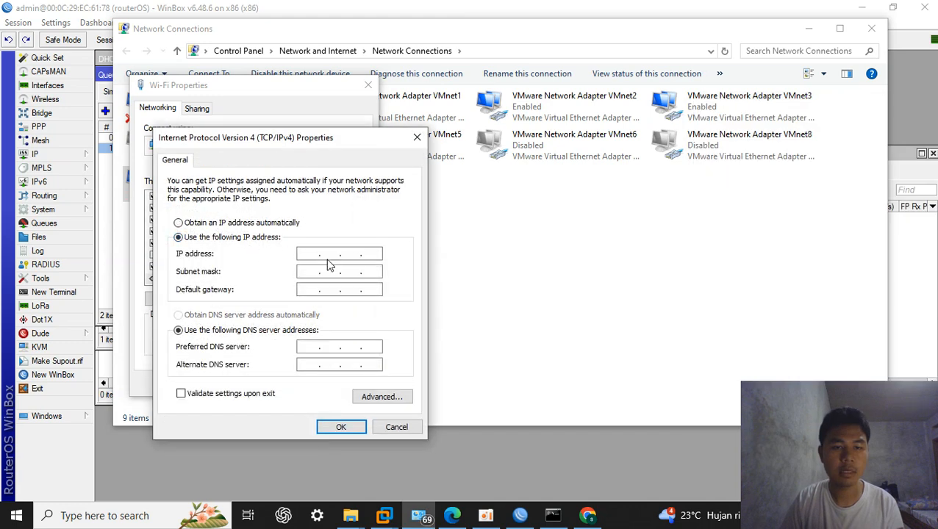
pyautogui.click(308, 253)
pyautogui.write('1.1.1.')
pyautogui.click(342, 427)
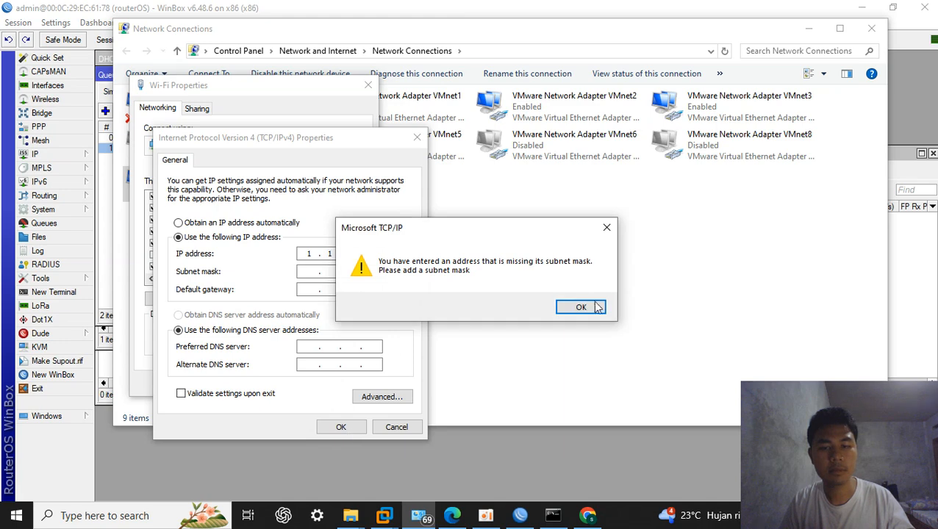
pyautogui.click(580, 306)
pyautogui.click(339, 426)
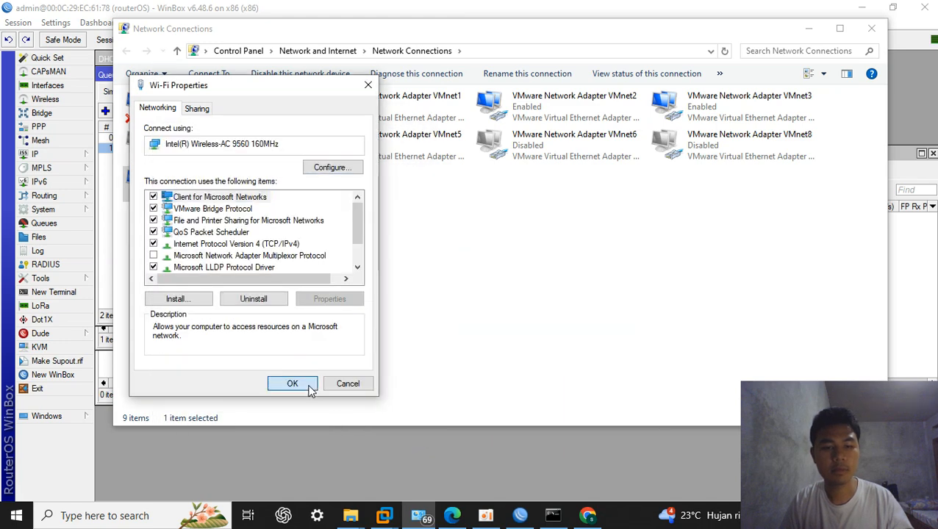
pyautogui.click(307, 386)
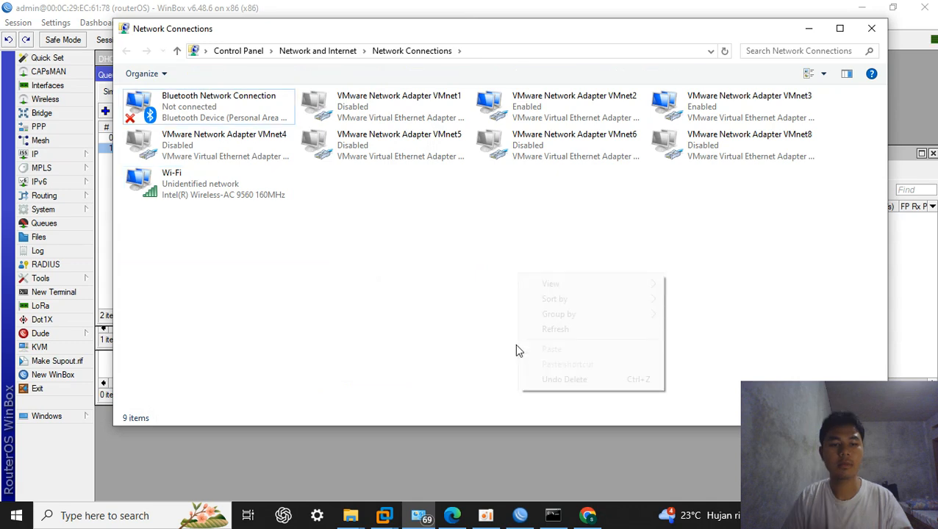
# Refresh the network connections list and check the Galaxy LKOAUE network's connection status.
pyautogui.click(541, 329)
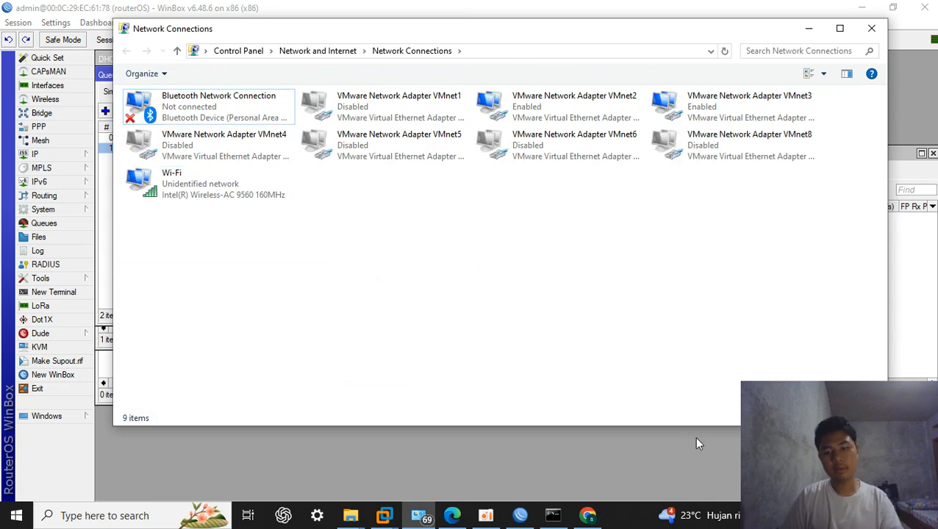
pyautogui.click(827, 515)
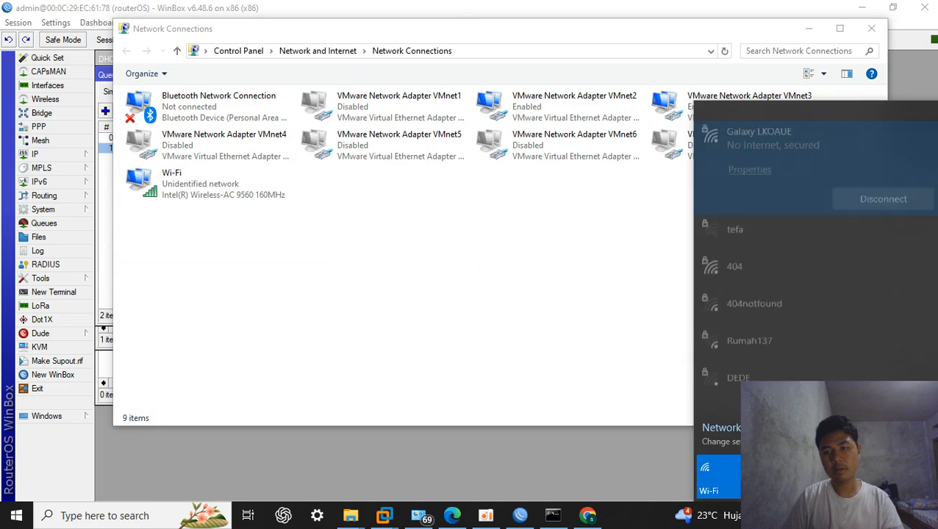
pyautogui.rightClick(602, 252)
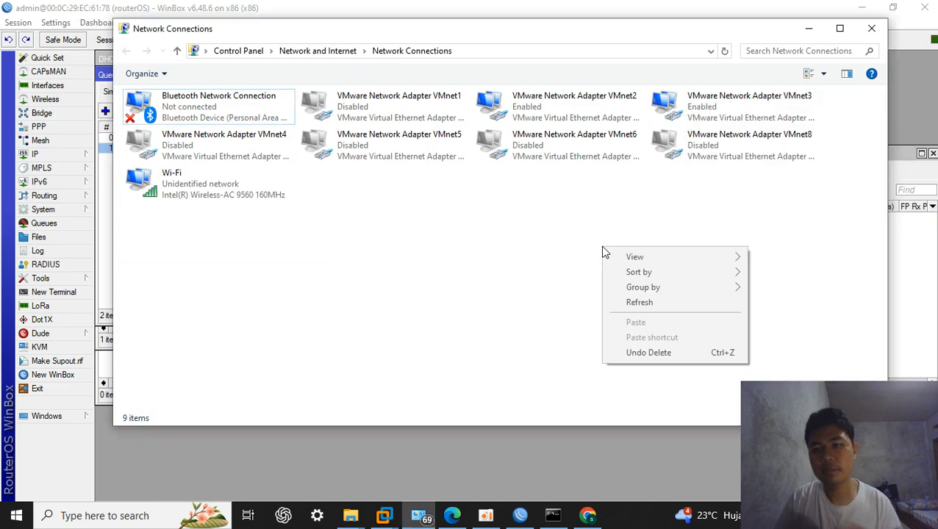
pyautogui.click(629, 300)
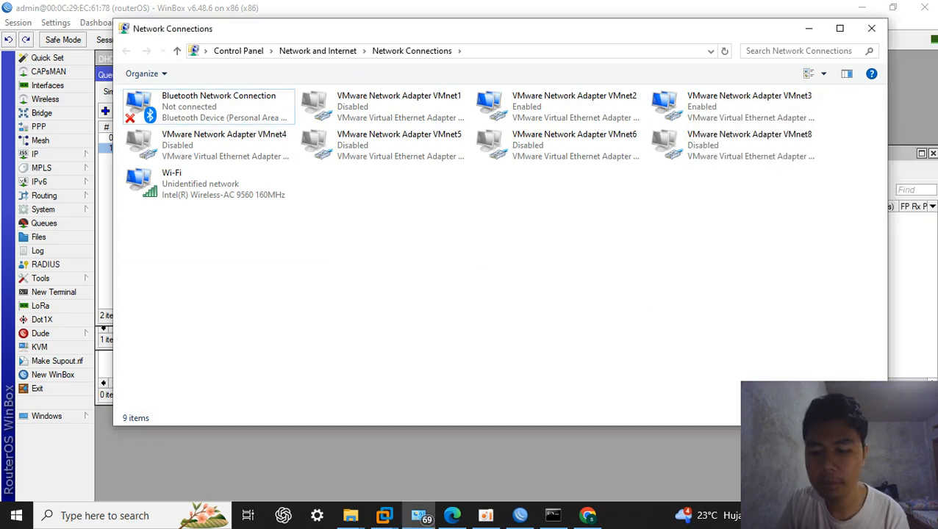
pyautogui.click(827, 516)
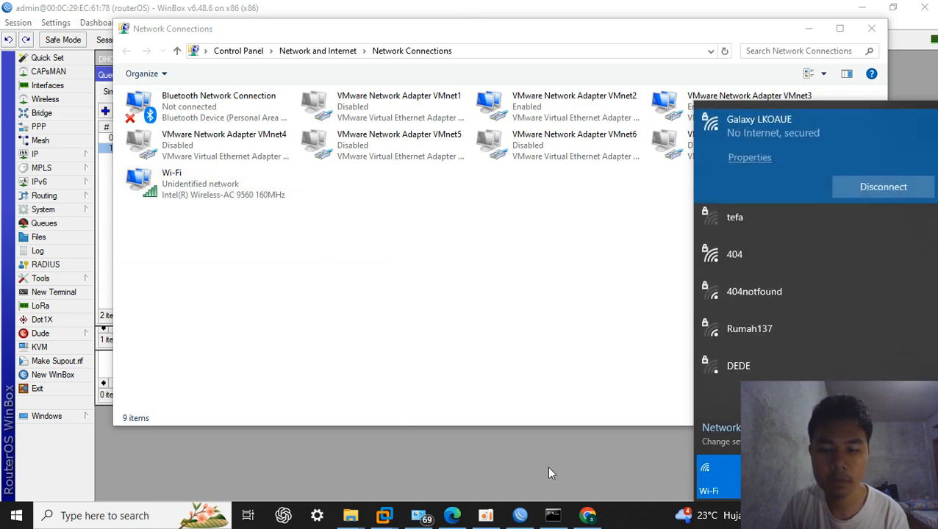
# Run tracert google.com twice in the Command Prompt to test the connection, and minimize the window.
pyautogui.click(553, 515)
pyautogui.press('Up')
pyautogui.press('Return')
pyautogui.press('Up')
pyautogui.press('Return')
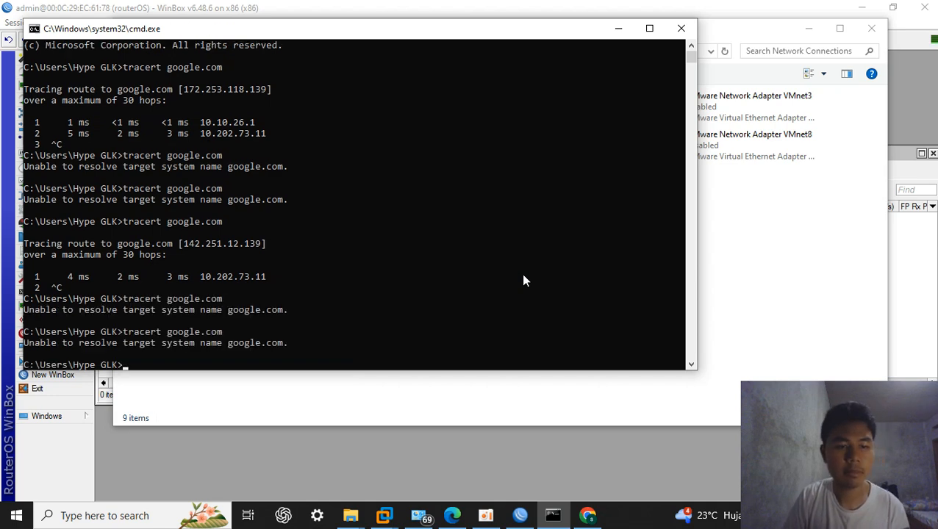
pyautogui.click(614, 22)
# Set the VMnet2 adapter's IPv4 default gateway to 20.20.26.1 and save its properties.
pyautogui.rightClick(598, 102)
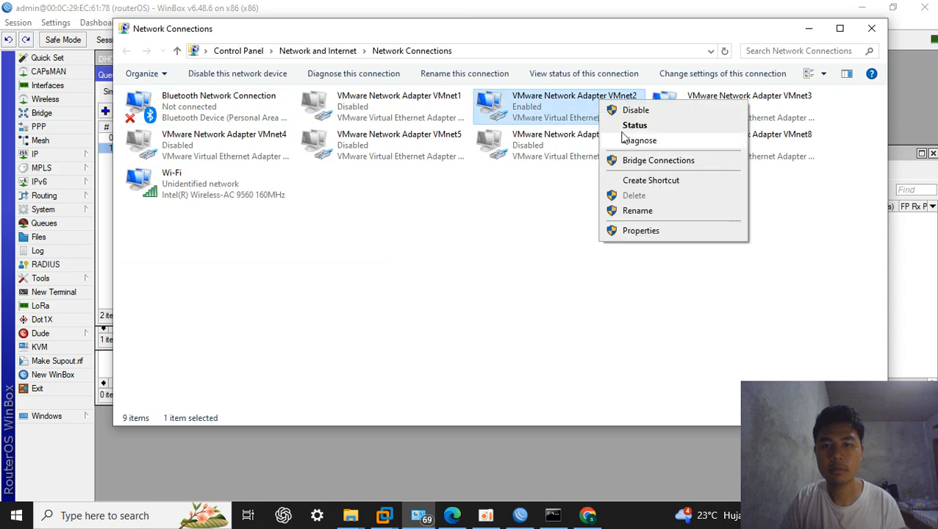
pyautogui.click(640, 230)
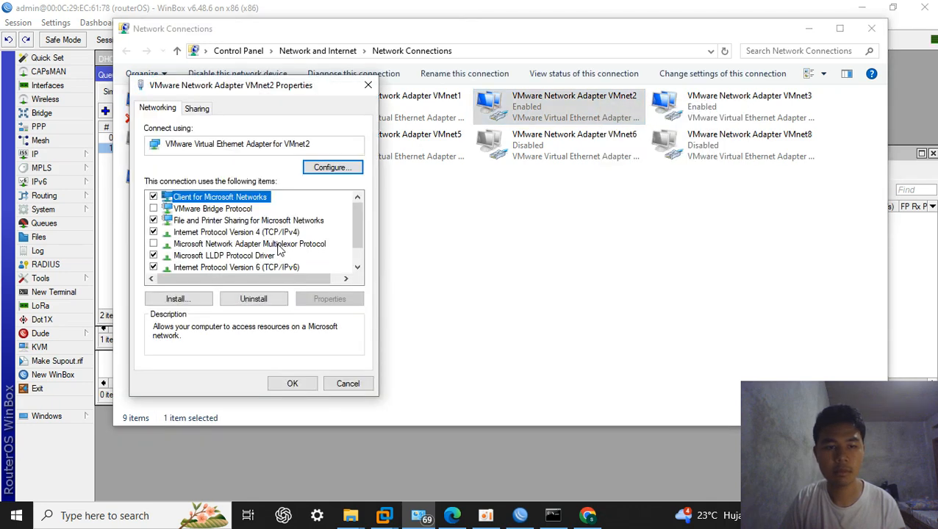
pyautogui.doubleClick(271, 231)
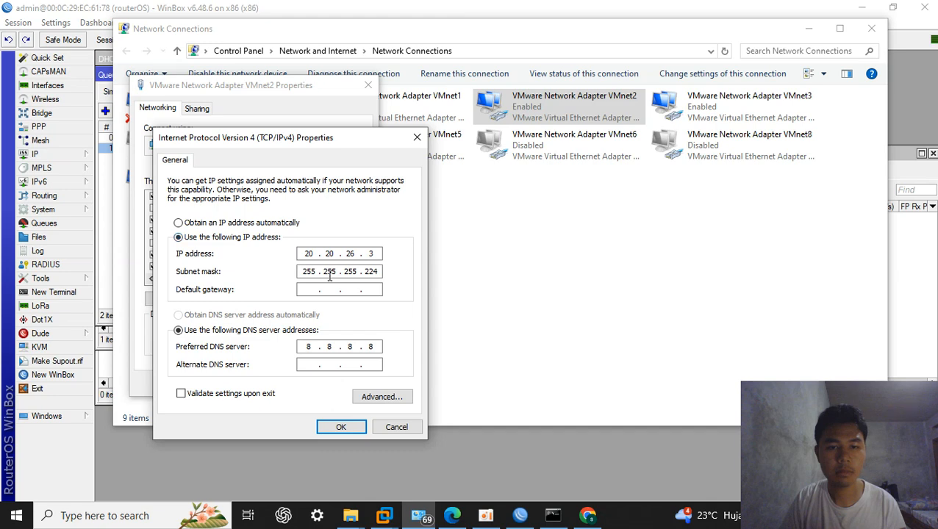
pyautogui.click(308, 289)
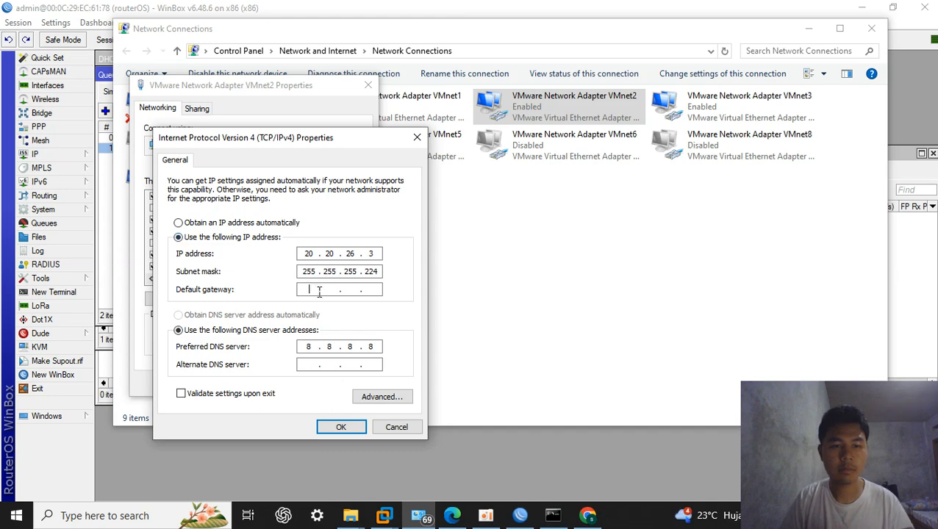
pyautogui.write('20 . 20 . 26 . 1')
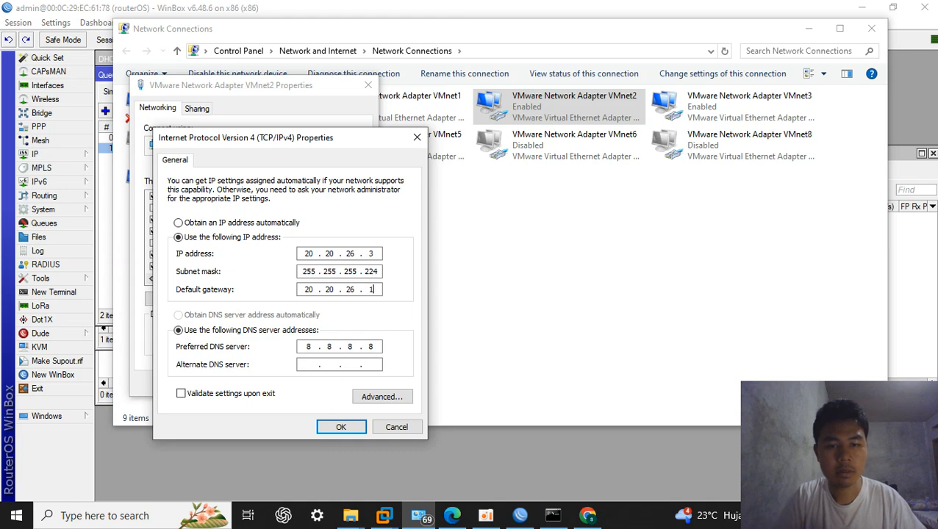
pyautogui.click(348, 428)
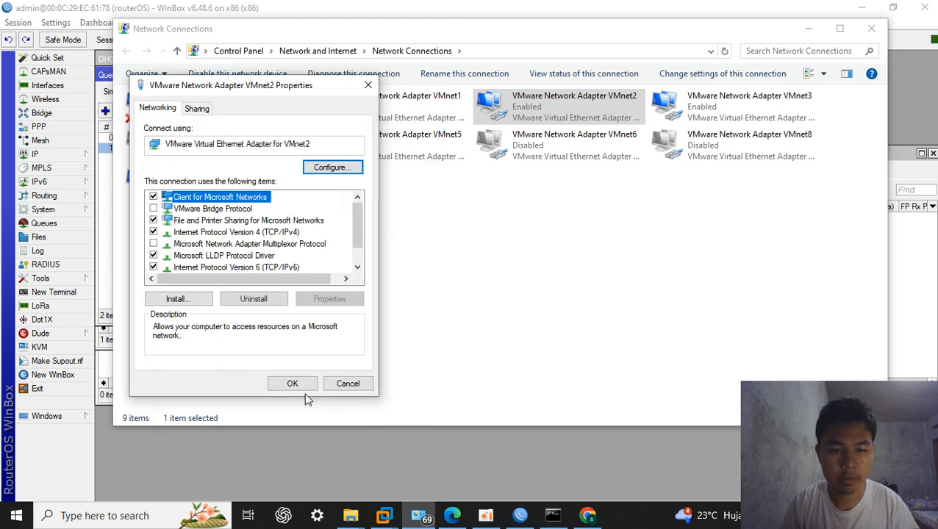
pyautogui.click(302, 385)
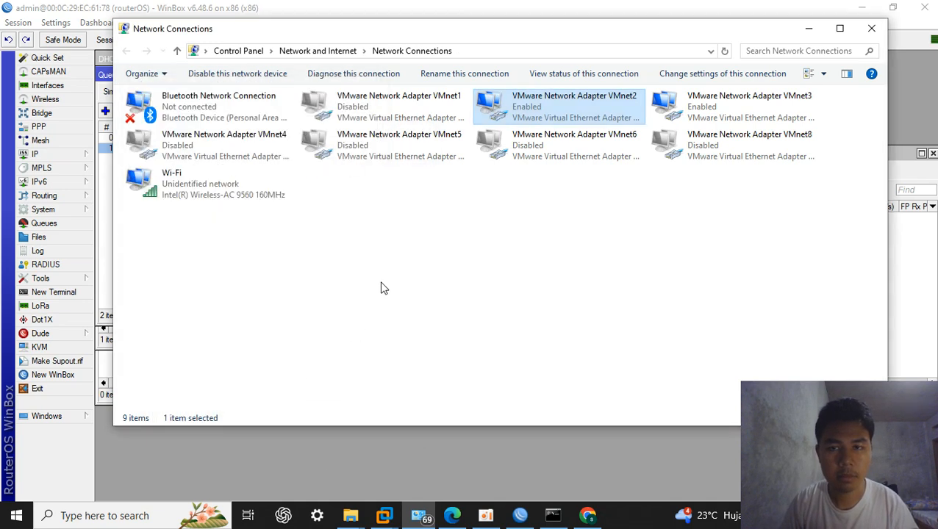
# Refresh the network connections list and recheck the Wi-Fi network's connection status.
pyautogui.rightClick(380, 283)
pyautogui.click(433, 338)
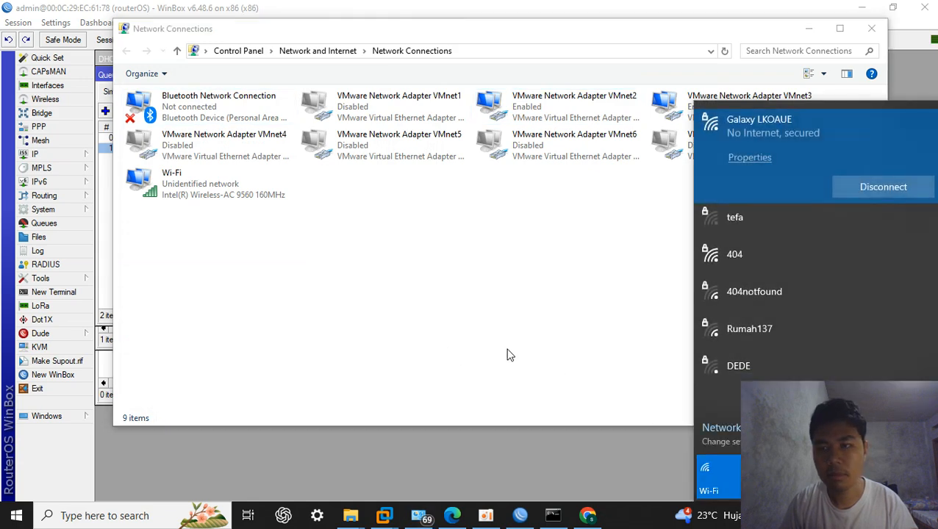
pyautogui.rightClick(532, 354)
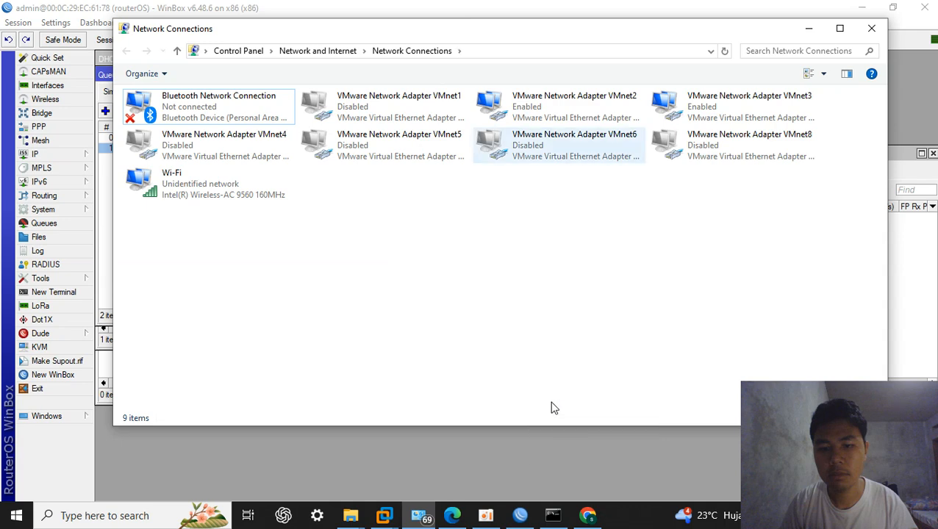
# Start tracert google.com in the Command Prompt to trace the route through VMnet2, and minimize the window.
pyautogui.click(557, 524)
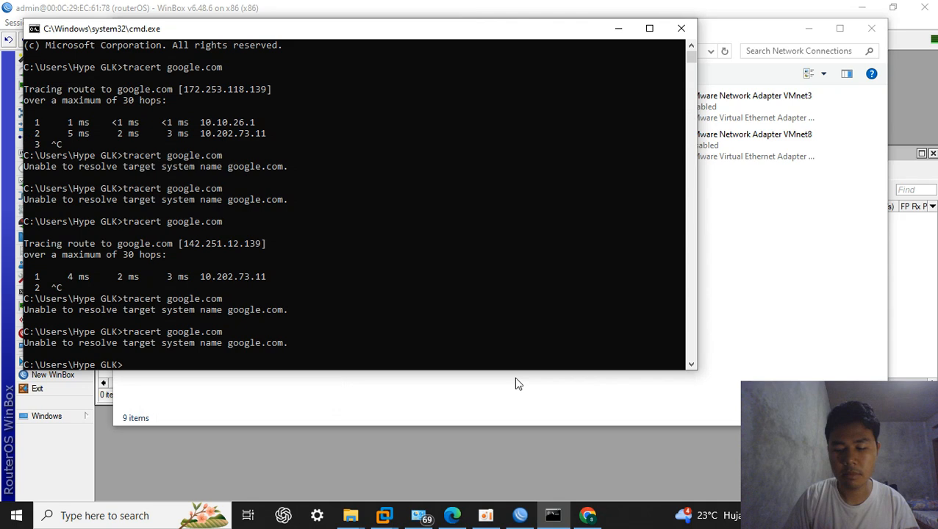
pyautogui.press('Up')
pyautogui.press('Return')
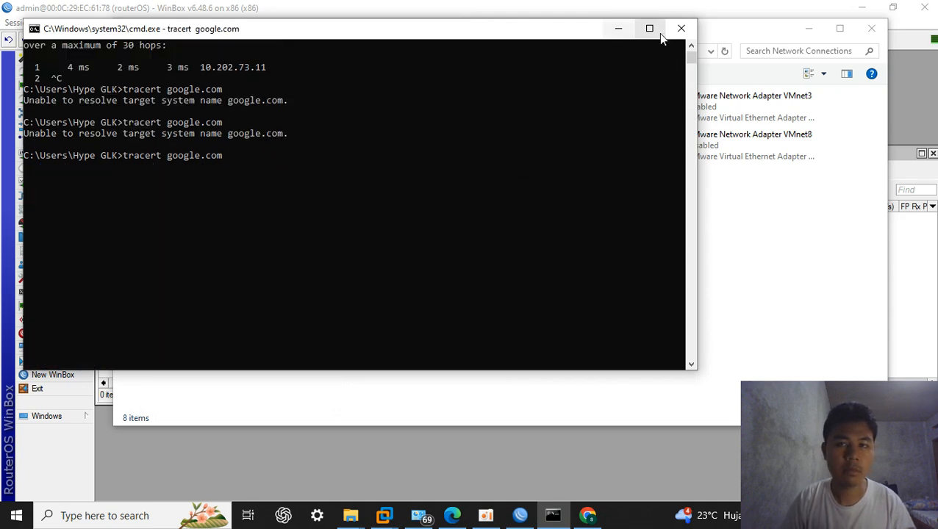
pyautogui.click(616, 29)
# Check the Wi-Fi and VMnet2 adapters in the network connections list while the trace runs.
pyautogui.click(220, 174)
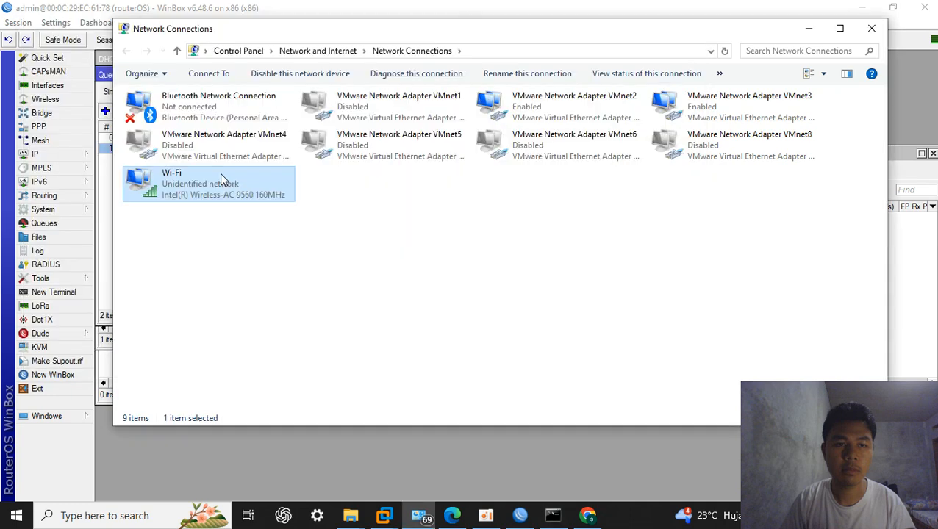
pyautogui.doubleClick(220, 173)
pyautogui.click(580, 123)
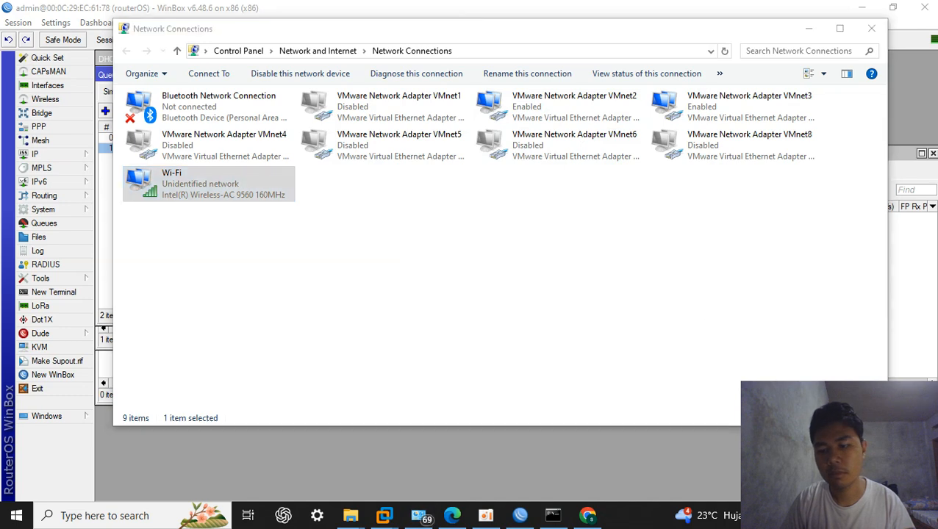
pyautogui.click(603, 344)
pyautogui.click(566, 114)
pyautogui.rightClick(566, 114)
pyautogui.click(538, 387)
# Review the route trace in the Command Prompt, stop it, and minimize the window.
pyautogui.click(553, 515)
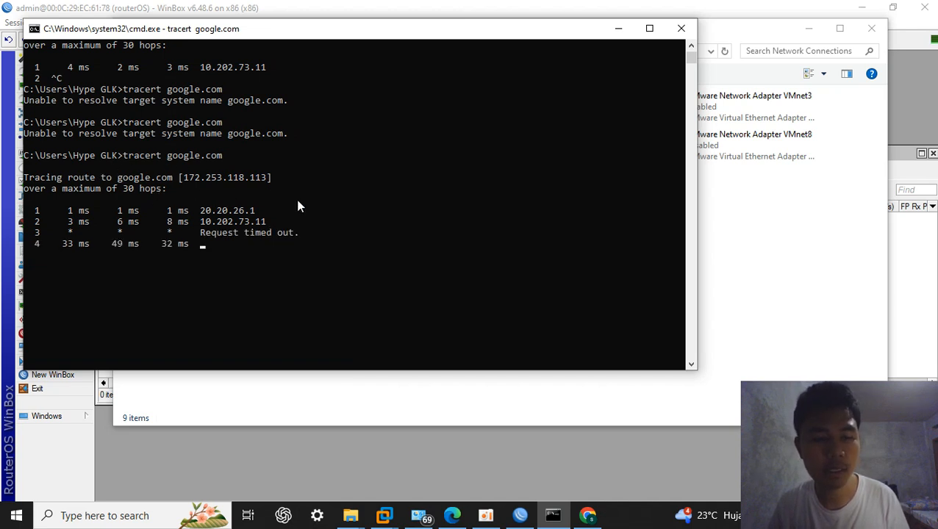
pyautogui.hotkey('ctrl', 'c')
pyautogui.click(615, 29)
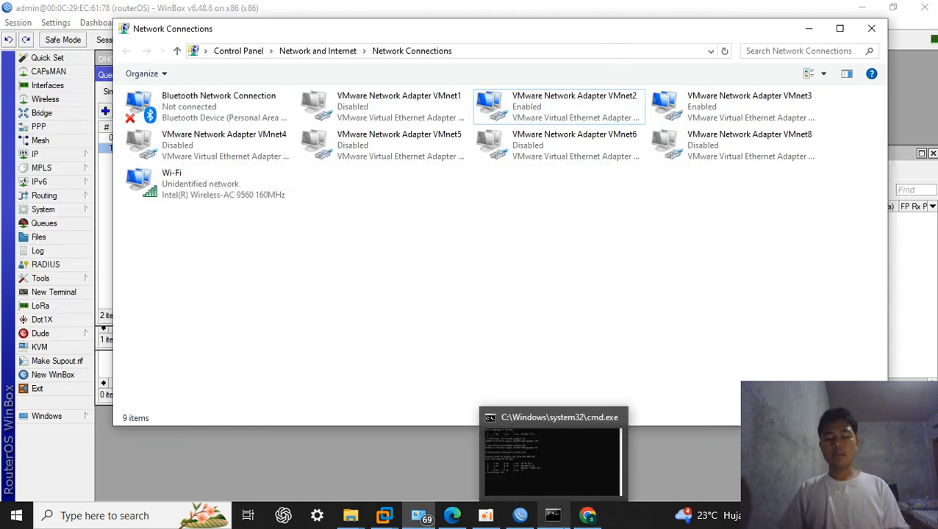
# Switch to Chrome, run a new Google internet speed test over the lab connection, and close its results.
pyautogui.moveTo(589, 522)
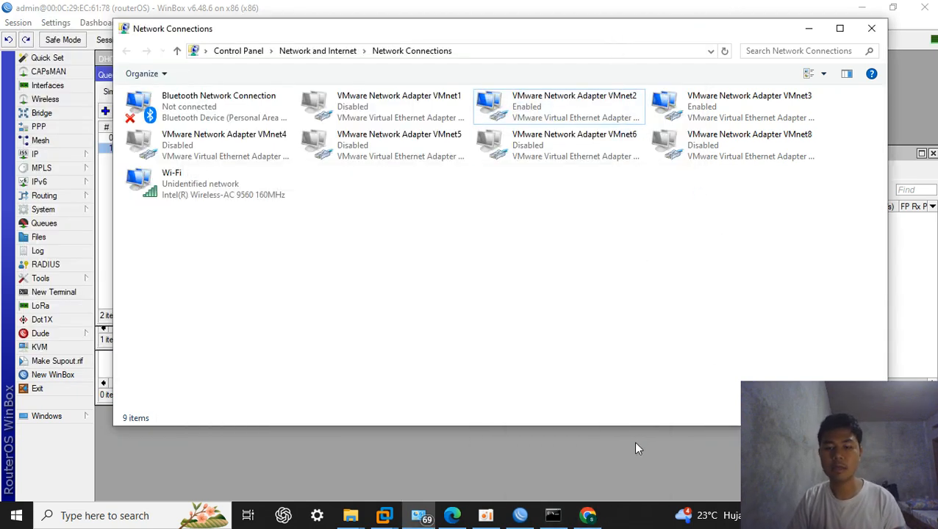
pyautogui.click(589, 518)
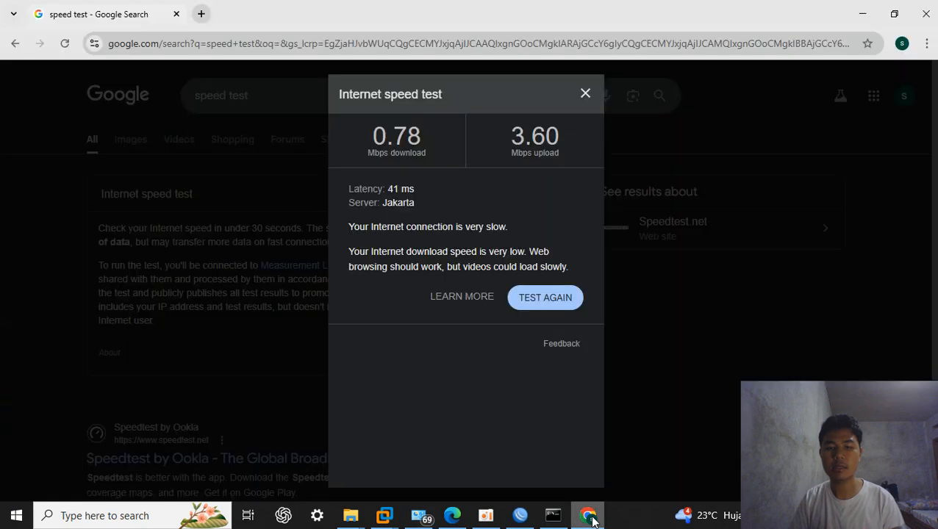
pyautogui.click(584, 94)
pyautogui.click(491, 353)
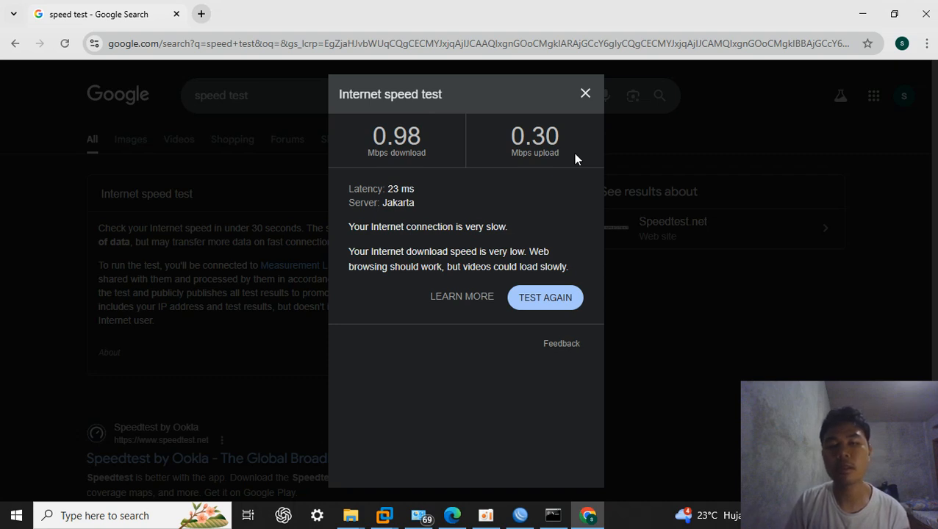
pyautogui.click(586, 93)
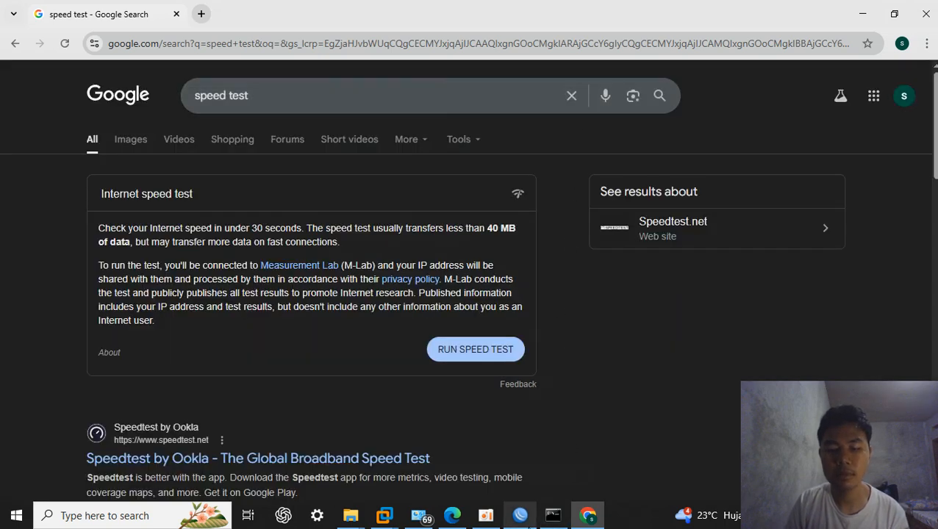
# Switch to WinBox and review the lab 1 and lab 2 simple queues and their 1M upload and download limits.
pyautogui.moveTo(519, 515)
pyautogui.click(560, 439)
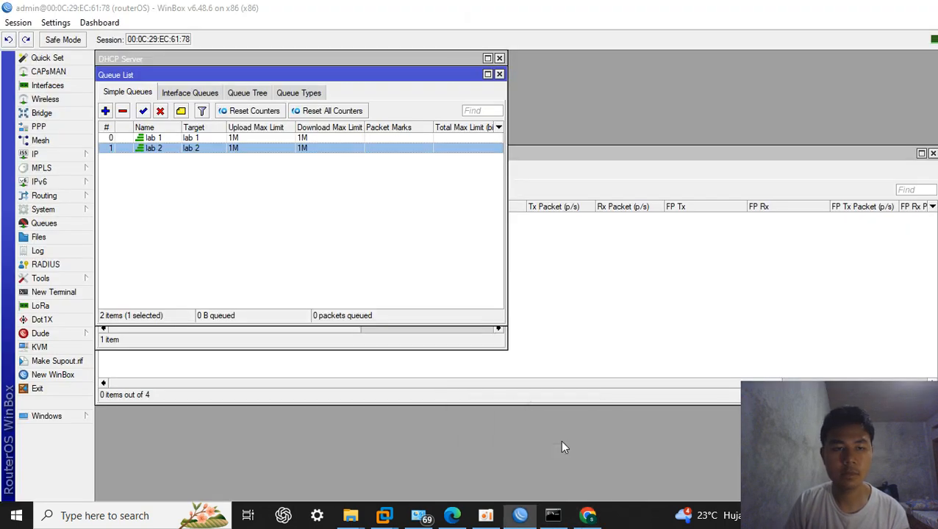
pyautogui.click(397, 138)
pyautogui.click(397, 149)
pyautogui.click(398, 137)
pyautogui.click(401, 148)
pyautogui.click(398, 139)
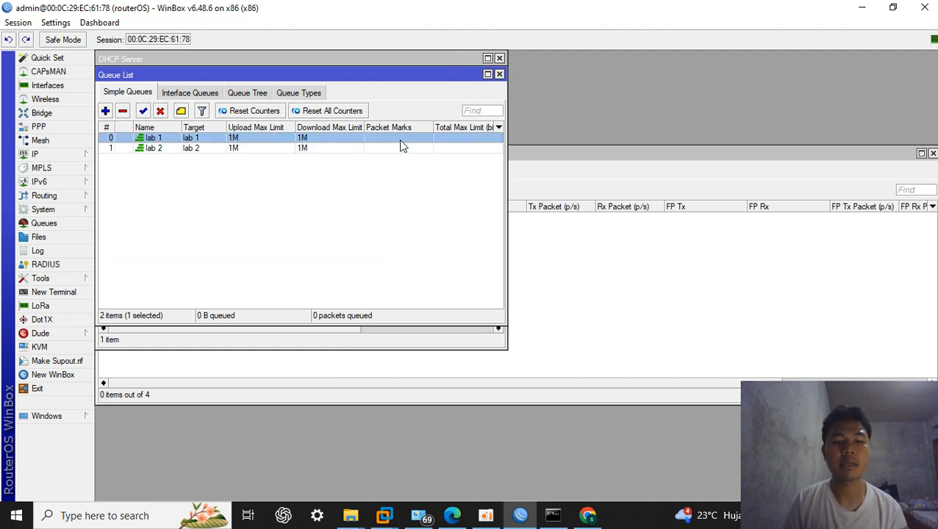
pyautogui.click(402, 151)
pyautogui.click(401, 142)
pyautogui.click(400, 147)
pyautogui.click(402, 138)
pyautogui.click(401, 147)
pyautogui.click(400, 139)
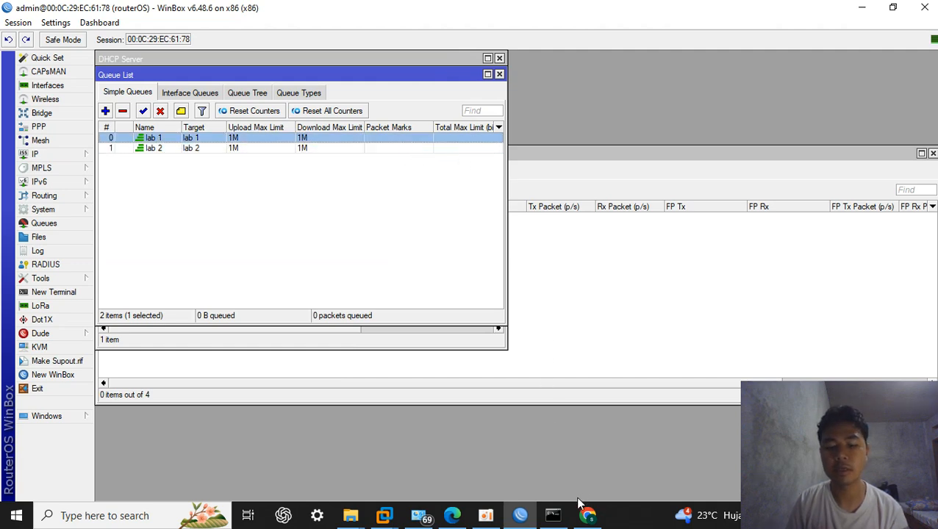
pyautogui.click(485, 515)
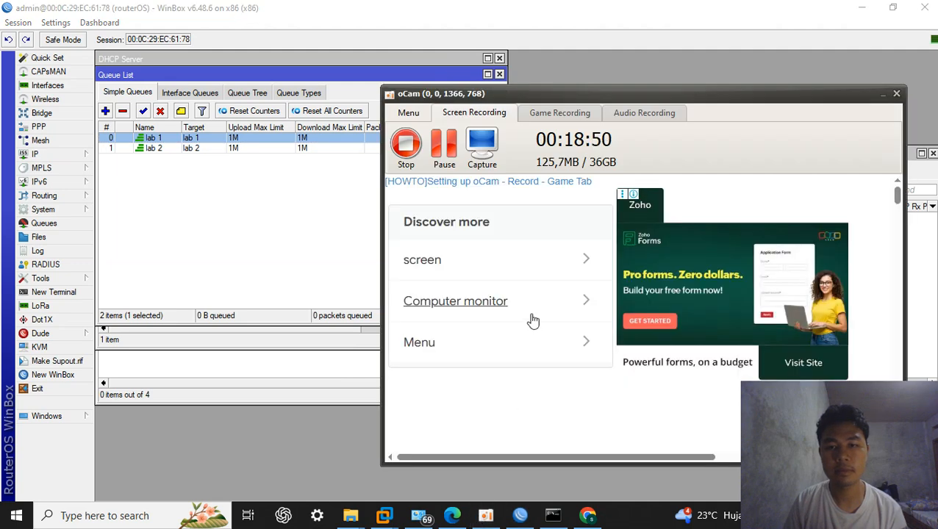